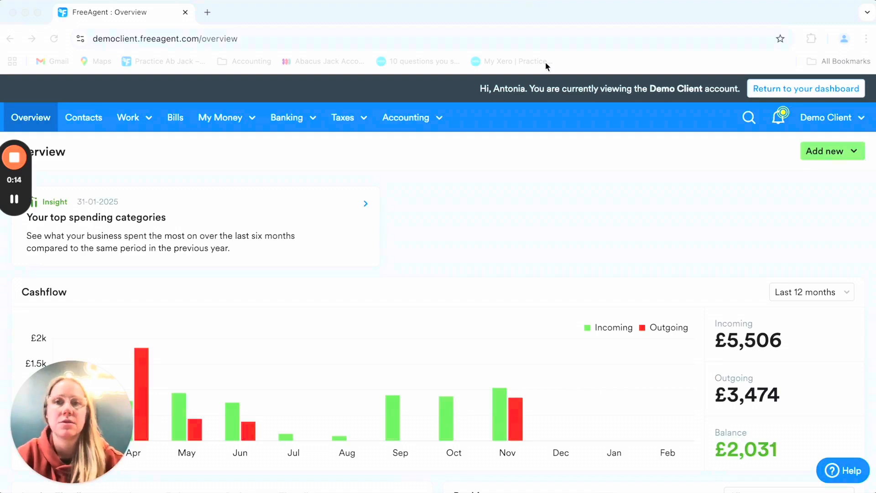
Open the company details settings and review the company, tax reference, contact and business description fields.
{"action": "left_click", "coordinate": [842, 124]}
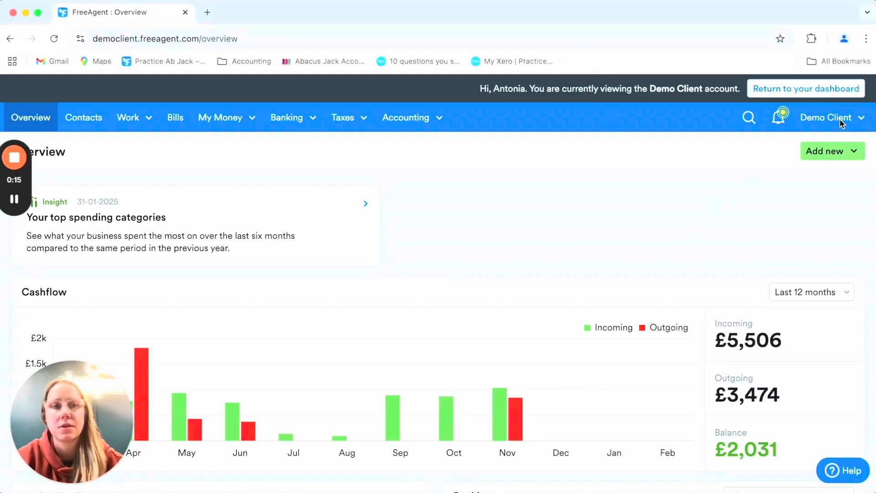
{"action": "left_click", "coordinate": [842, 120]}
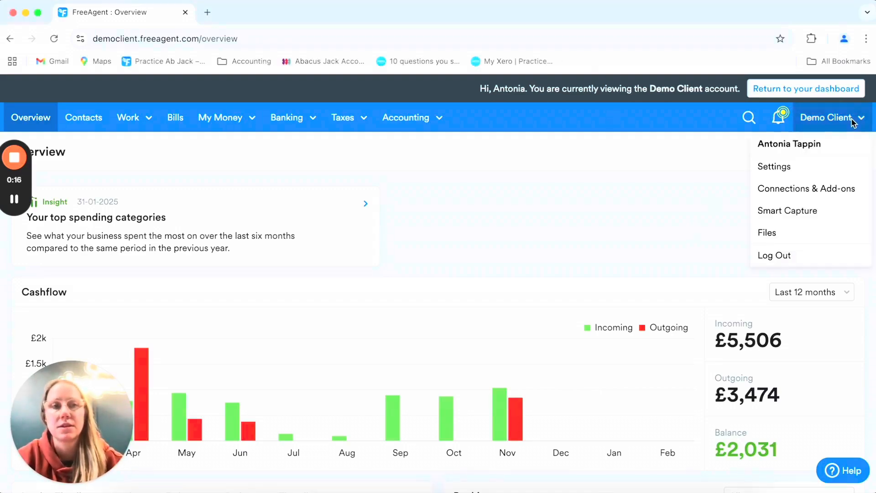
{"action": "left_click", "coordinate": [782, 169]}
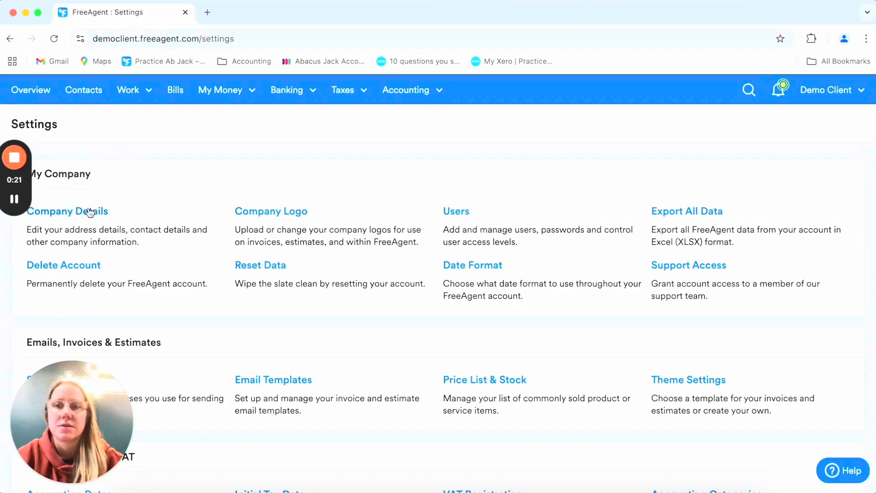
{"action": "left_click", "coordinate": [89, 211]}
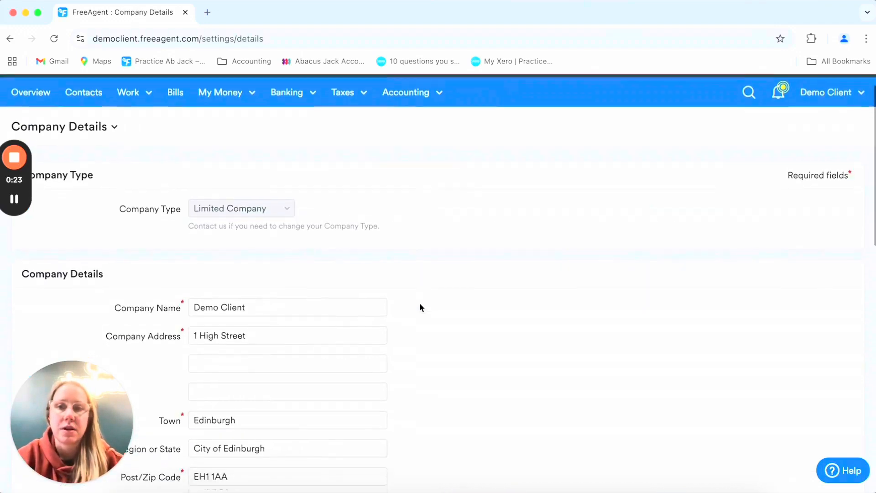
{"action": "scroll", "coordinate": [419, 307], "scroll_direction": "down", "scroll_amount": 3}
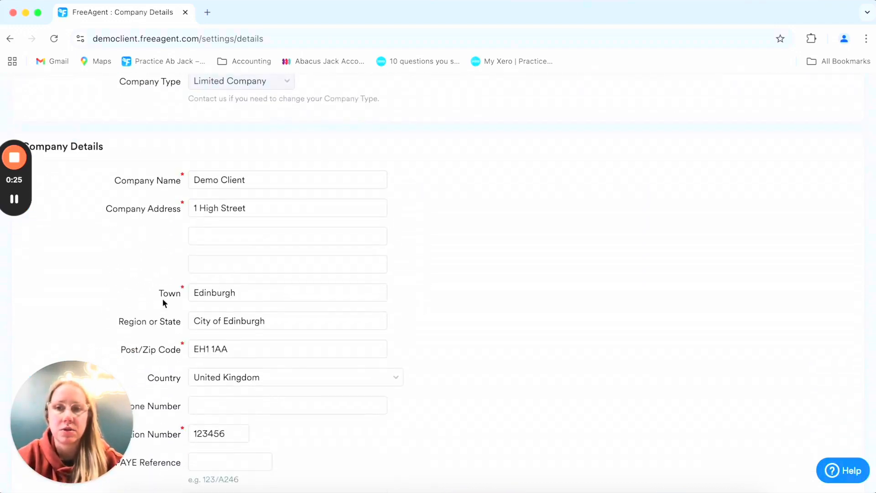
{"action": "scroll", "coordinate": [304, 349], "scroll_direction": "down", "scroll_amount": 2}
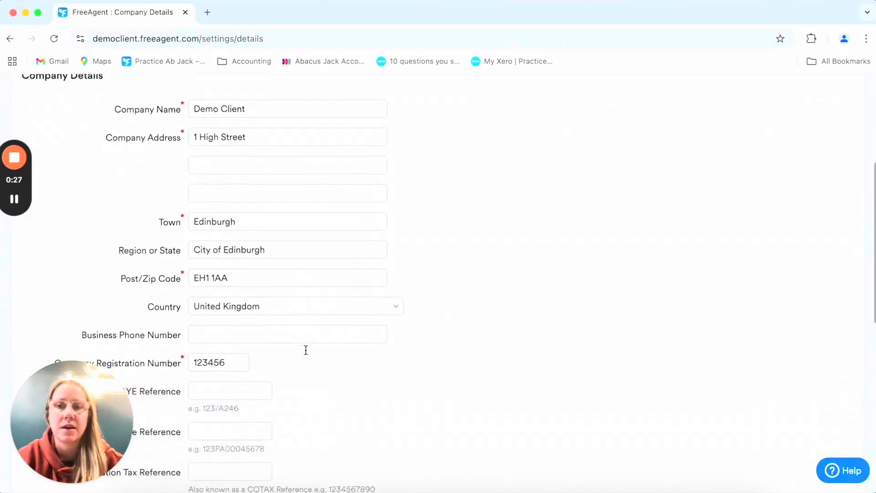
{"action": "scroll", "coordinate": [306, 350], "scroll_direction": "down", "scroll_amount": 10}
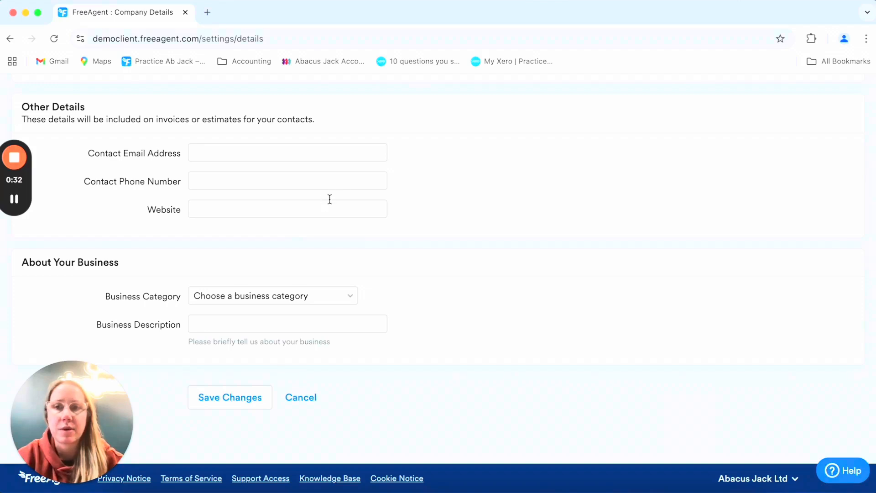
{"action": "scroll", "coordinate": [439, 95], "scroll_direction": "up", "scroll_amount": 5}
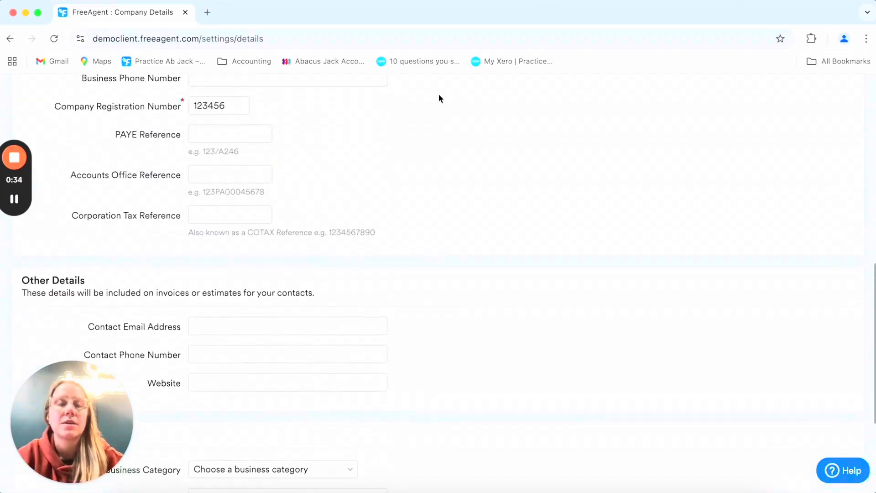
{"action": "scroll", "coordinate": [439, 94], "scroll_direction": "up", "scroll_amount": 10}
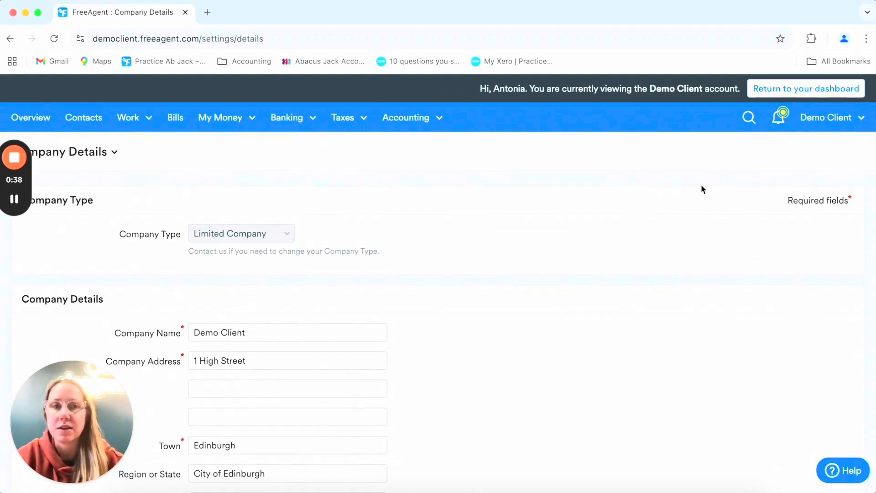
Return to the settings overview and open the theme settings to review the available invoice themes.
{"action": "left_click", "coordinate": [10, 38]}
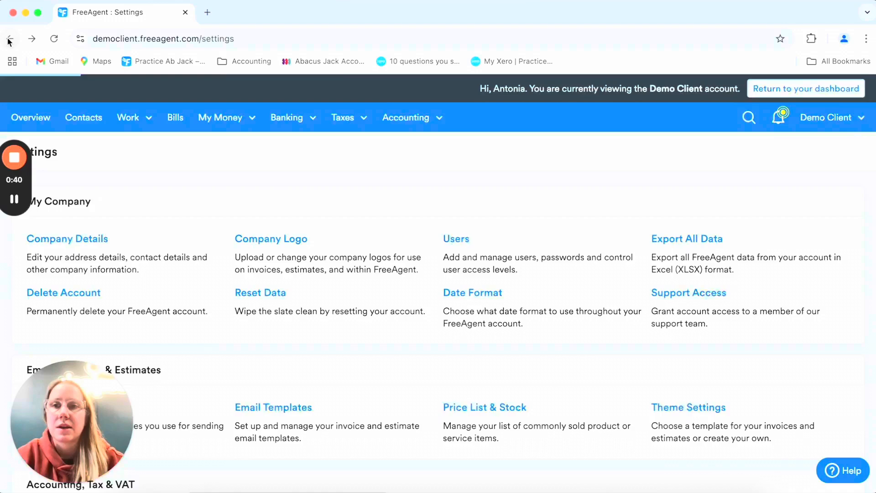
{"action": "scroll", "coordinate": [201, 327], "scroll_direction": "down", "scroll_amount": 3}
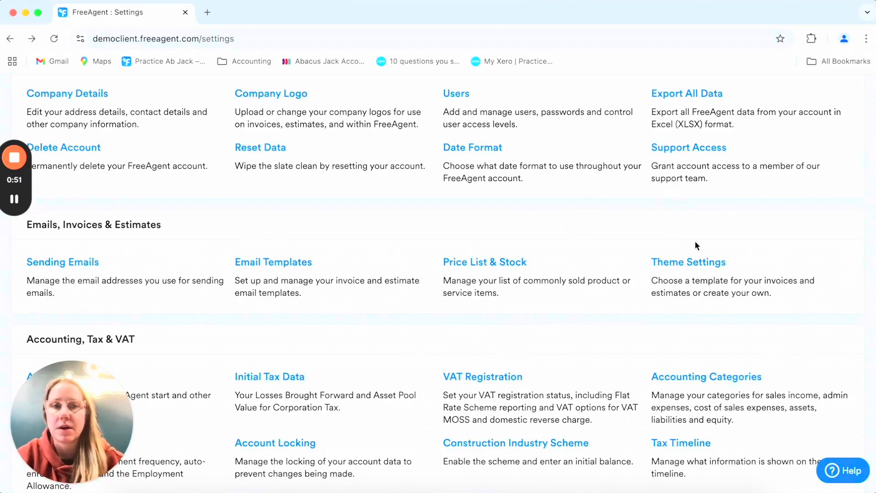
{"action": "left_click", "coordinate": [681, 261]}
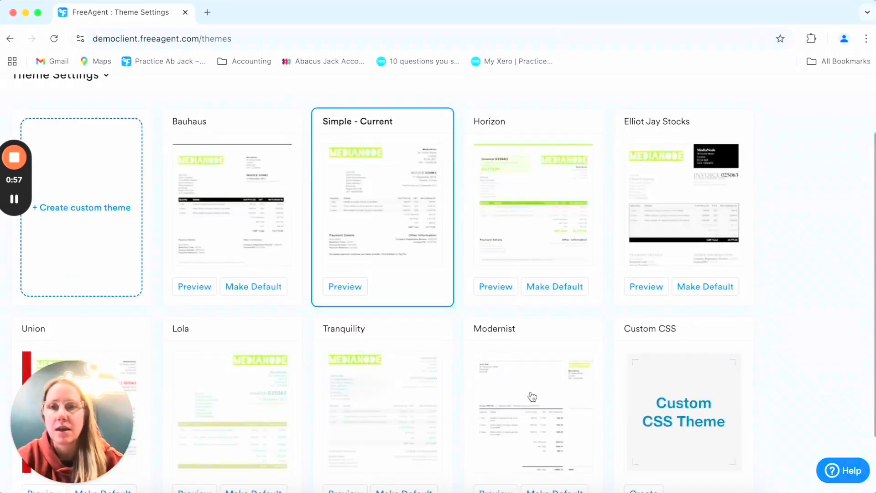
{"action": "scroll", "coordinate": [532, 396], "scroll_direction": "down", "scroll_amount": 1}
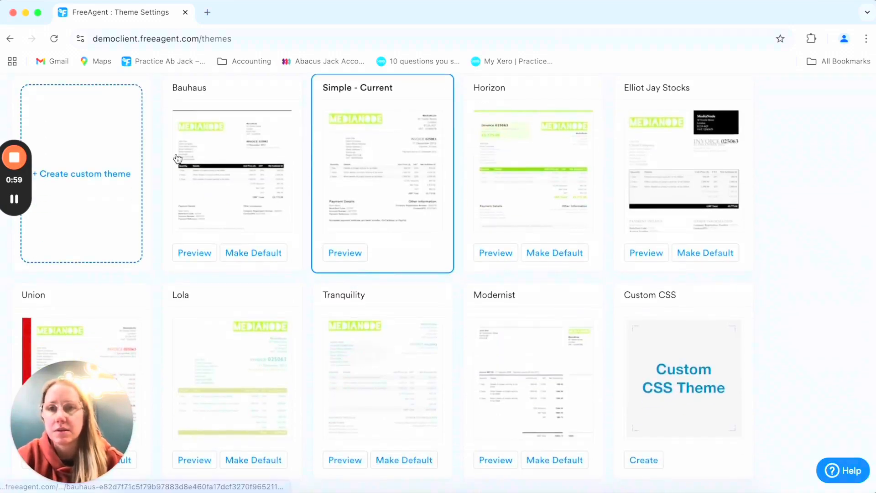
{"action": "scroll", "coordinate": [628, 365], "scroll_direction": "down", "scroll_amount": 1}
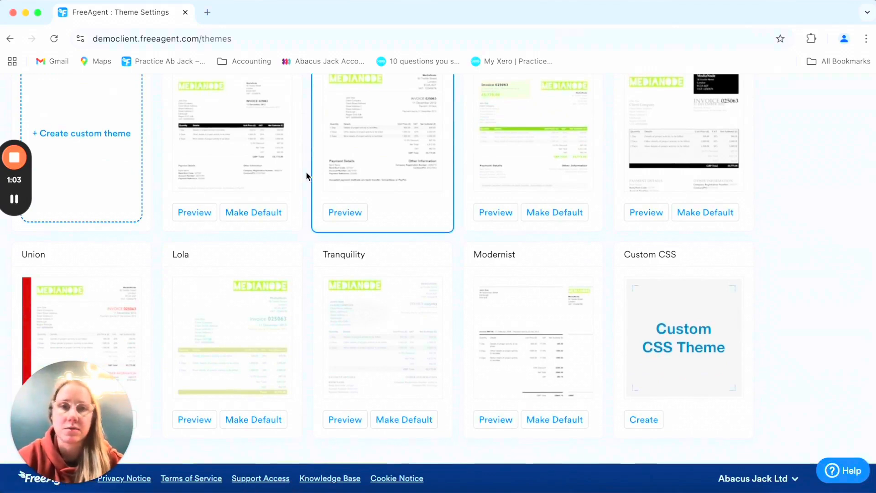
{"action": "scroll", "coordinate": [495, 182], "scroll_direction": "up", "scroll_amount": 1}
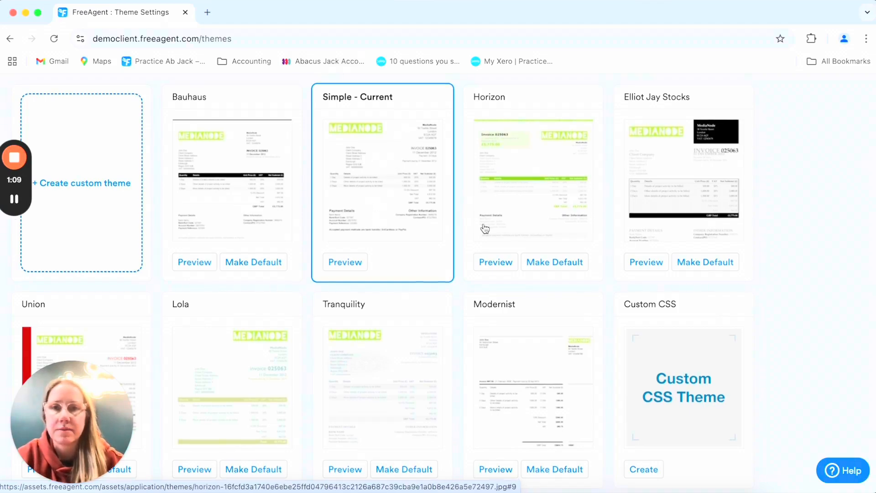
{"action": "scroll", "coordinate": [525, 254], "scroll_direction": "down", "scroll_amount": 1}
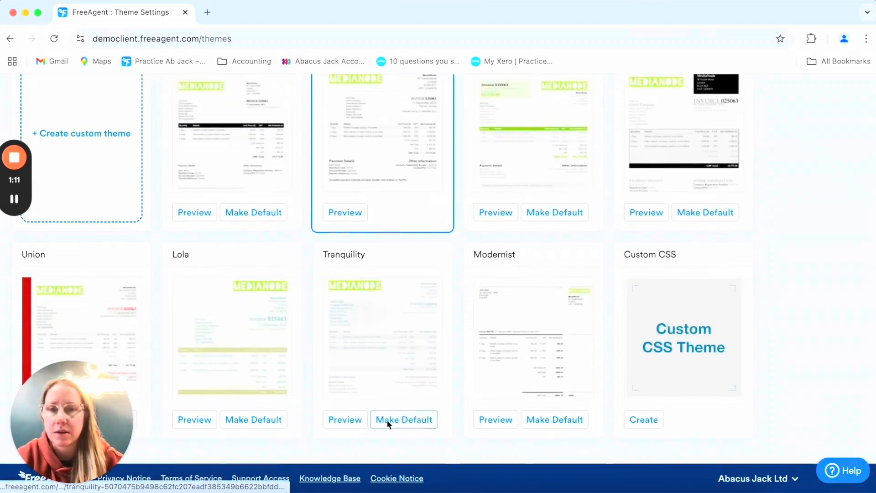
Preview the Tranquility and Simple invoice themes and close each preview.
{"action": "left_click", "coordinate": [357, 422]}
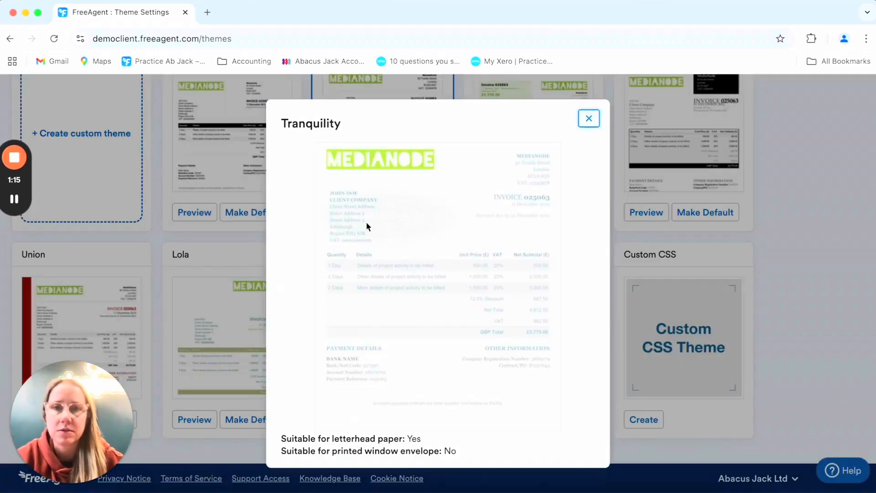
{"action": "left_click", "coordinate": [589, 118]}
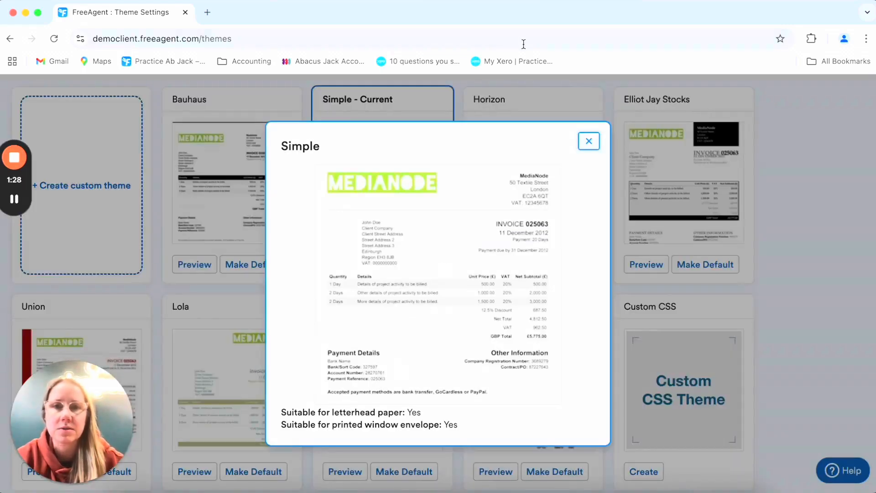
{"action": "left_click", "coordinate": [586, 139]}
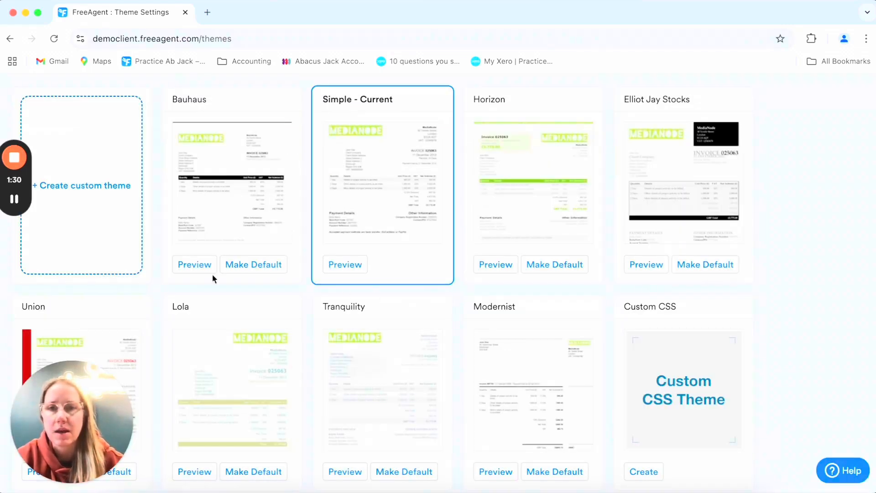
{"action": "scroll", "coordinate": [562, 359], "scroll_direction": "down", "scroll_amount": 3}
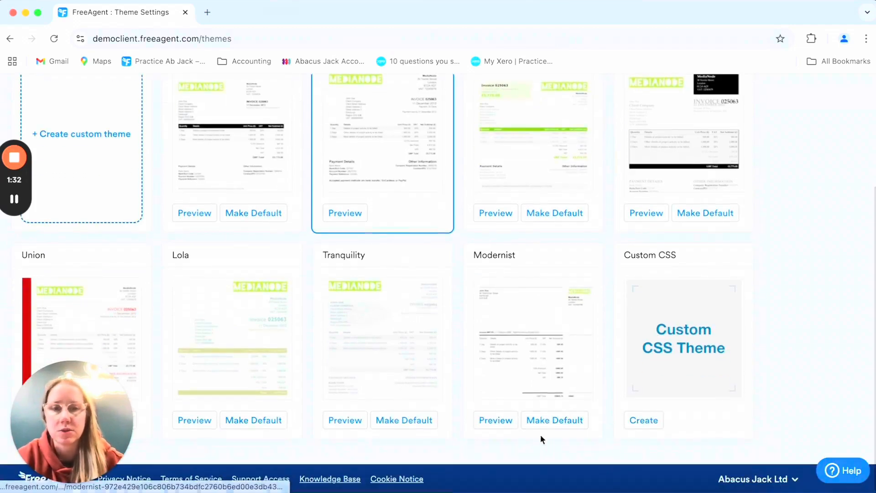
Switch from the theme settings to the company logo settings.
{"action": "scroll", "coordinate": [548, 418], "scroll_direction": "up", "scroll_amount": 1}
{"action": "scroll", "coordinate": [548, 417], "scroll_direction": "up", "scroll_amount": 3}
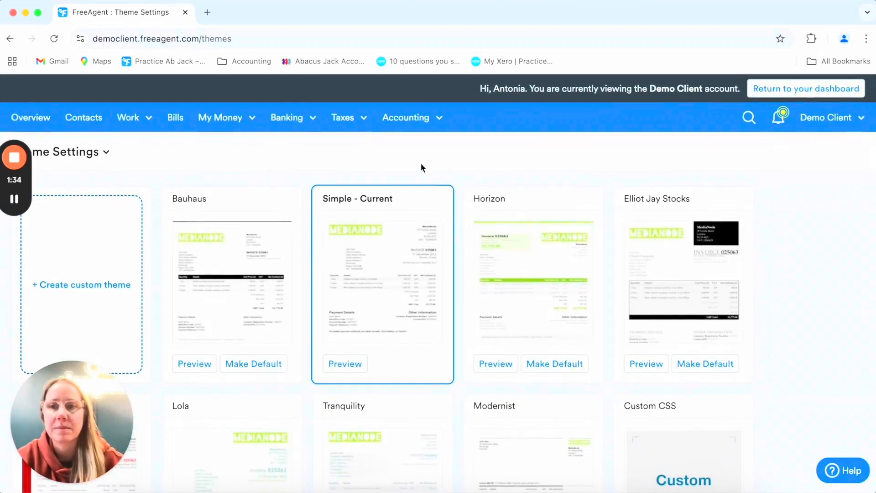
{"action": "left_click", "coordinate": [89, 152]}
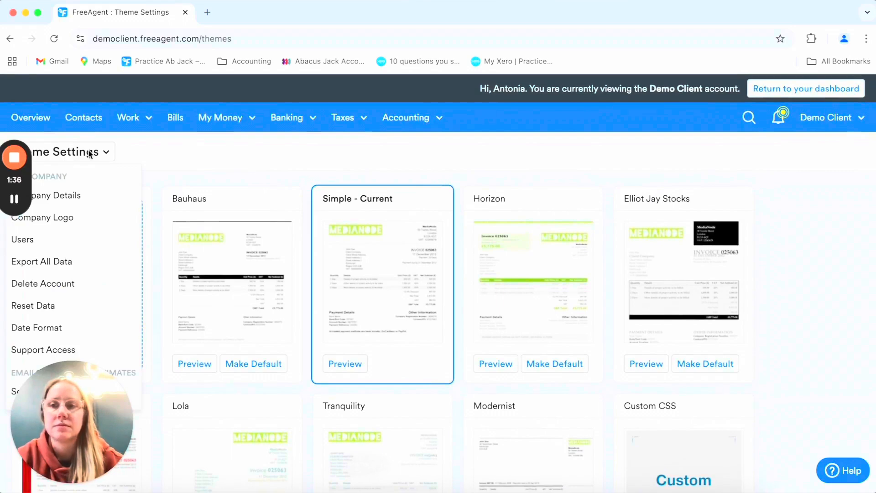
{"action": "left_click", "coordinate": [74, 217]}
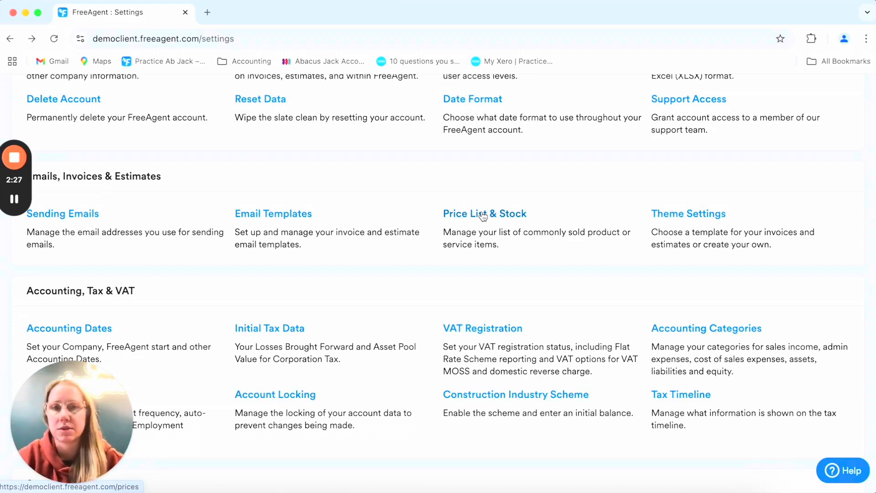
Start a new price list item named "Accounts" in Price List & Stock, with Services as its quantity unit.
{"action": "left_click", "coordinate": [482, 217]}
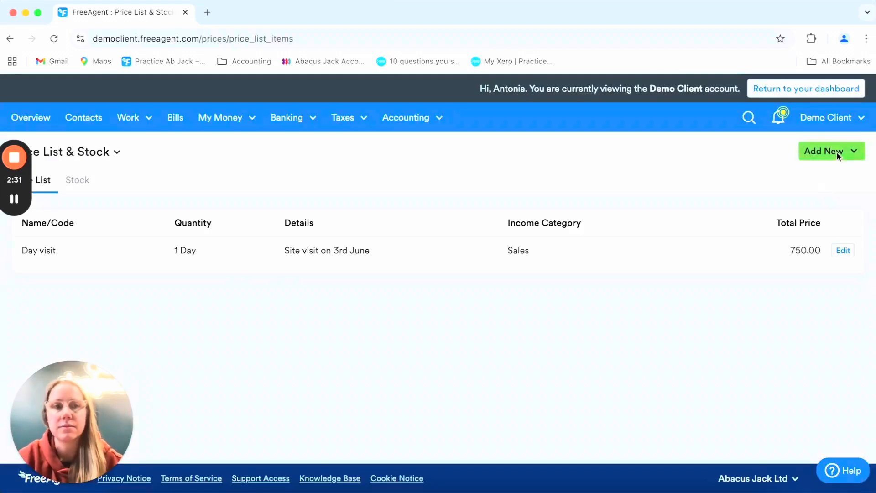
{"action": "left_click", "coordinate": [837, 151]}
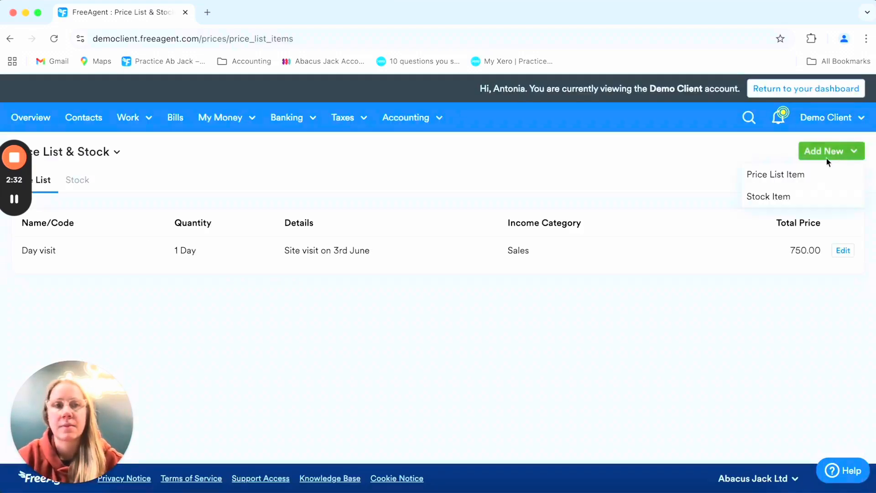
{"action": "left_click", "coordinate": [810, 175]}
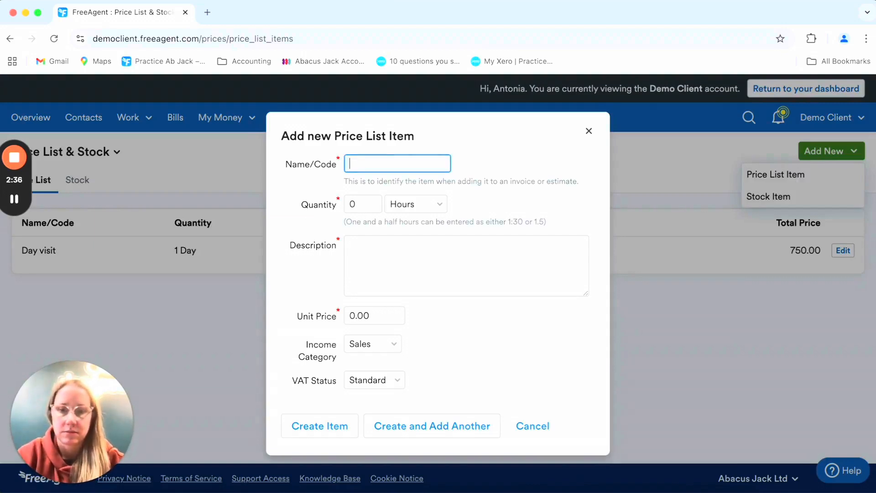
{"action": "type", "text": "Account"}
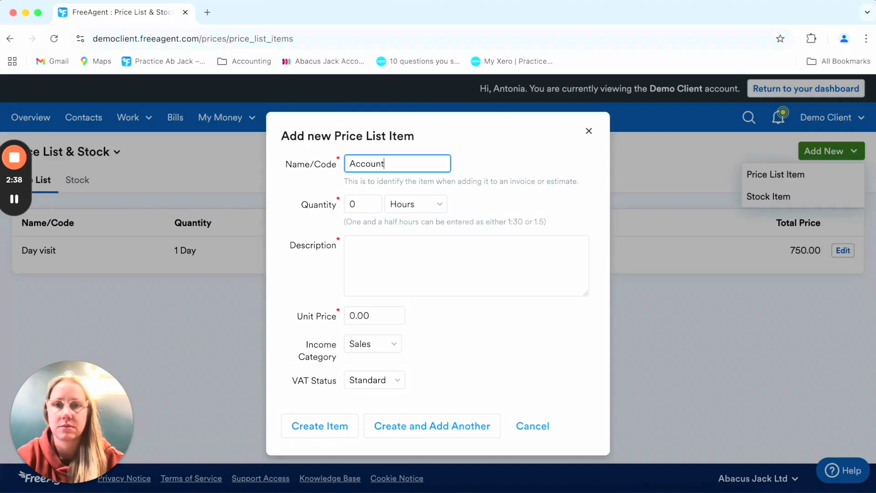
{"action": "type", "text": "s"}
{"action": "left_click", "coordinate": [411, 205]}
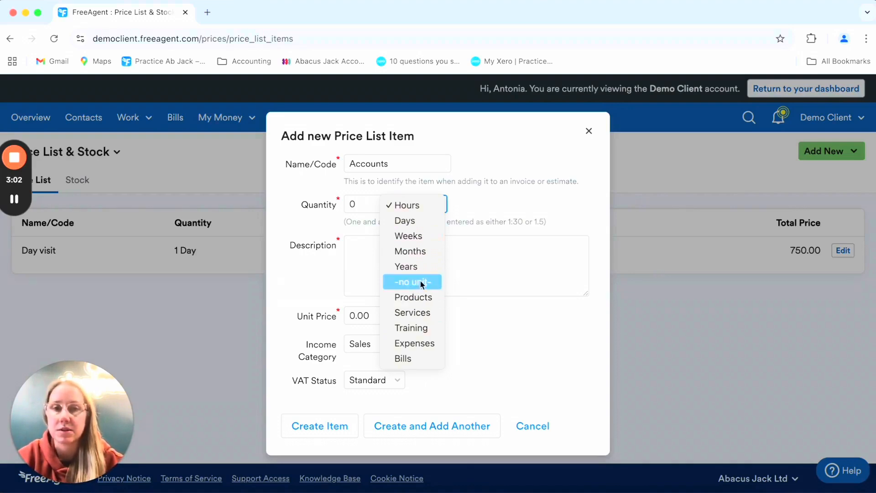
{"action": "left_click", "coordinate": [431, 315]}
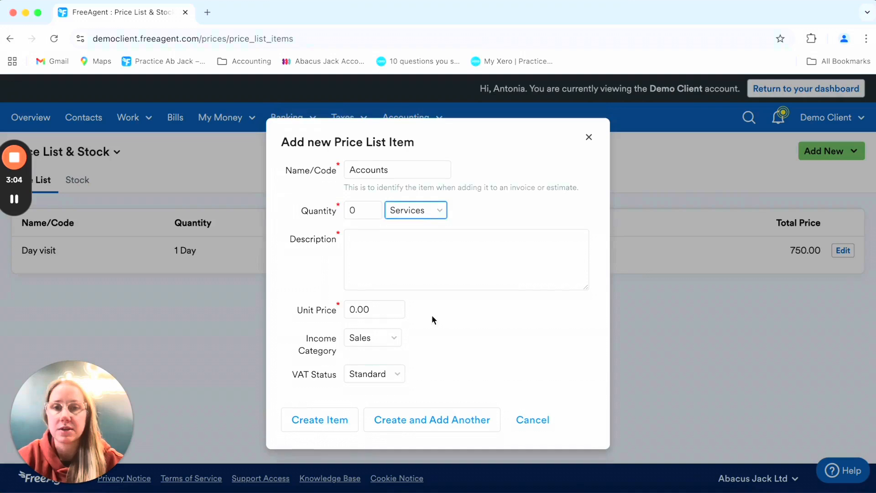
Enter "Statutory Acconts" as the description of the new price list item.
{"action": "left_click", "coordinate": [375, 255]}
{"action": "type", "text": "Sta"}
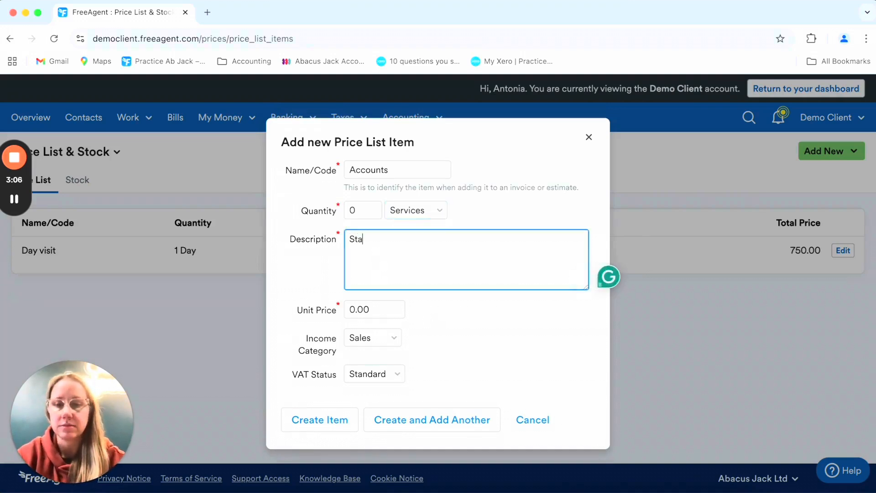
{"action": "type", "text": "turory"}
{"action": "key", "text": "BackSpace"}
{"action": "key", "text": "BackSpace"}
{"action": "key", "text": "BackSpace"}
{"action": "key", "text": "BackSpace"}
{"action": "key", "text": "BackSpace"}
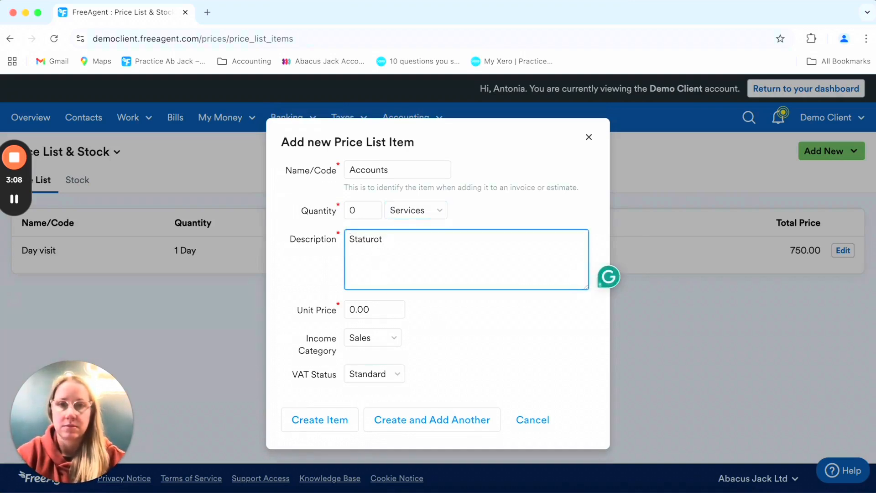
{"action": "type", "text": "u"}
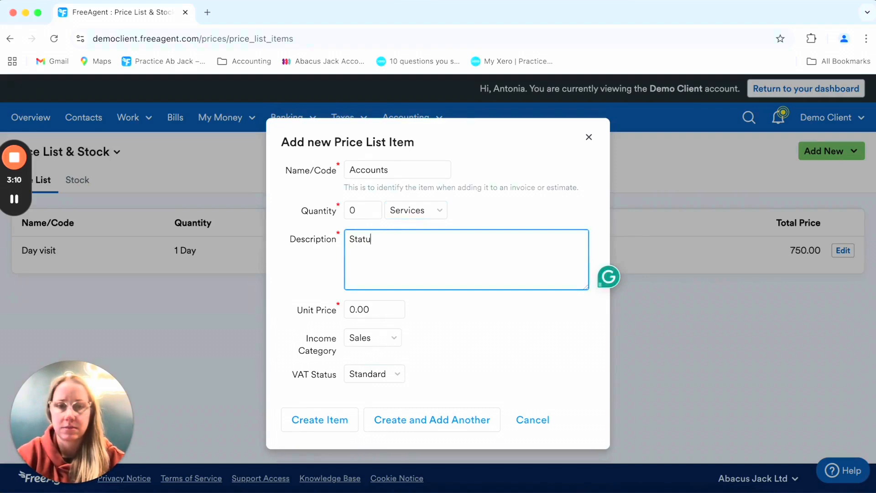
{"action": "type", "text": "tory Acconts"}
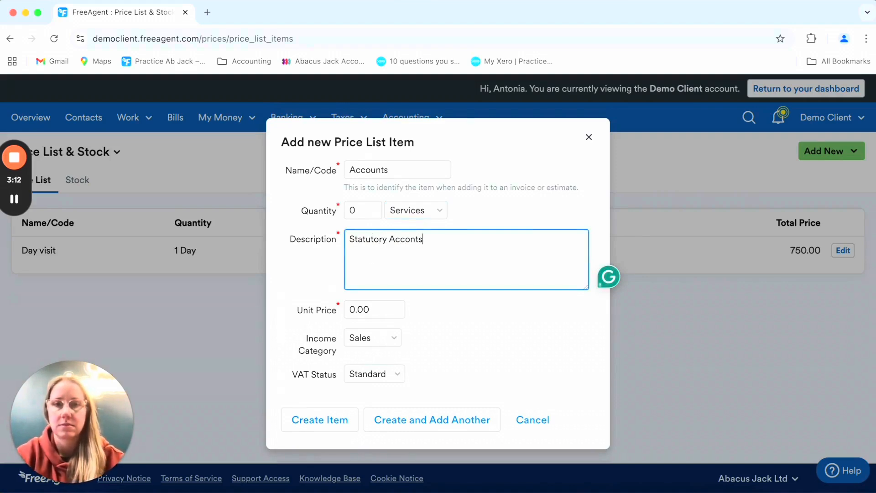
Set the unit price of the new price list item to 565.00.
{"action": "left_click", "coordinate": [382, 317]}
{"action": "double_click", "coordinate": [382, 317]}
{"action": "type", "text": "565"}
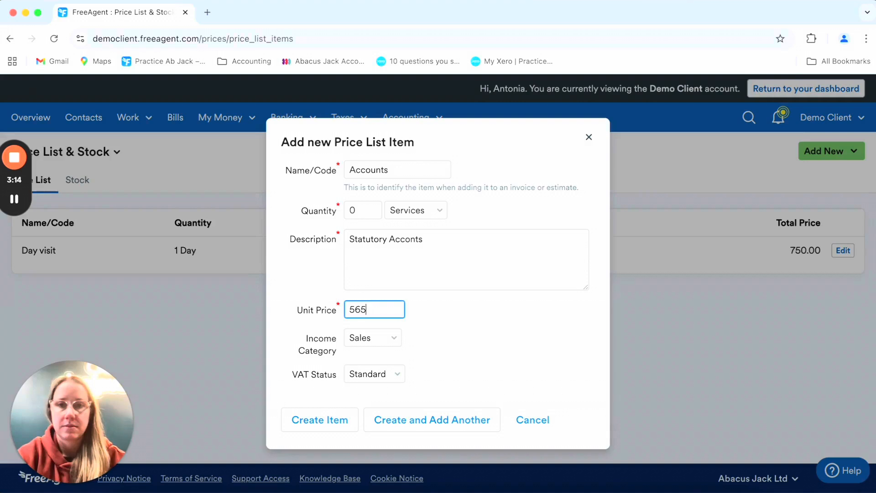
{"action": "left_click", "coordinate": [464, 349]}
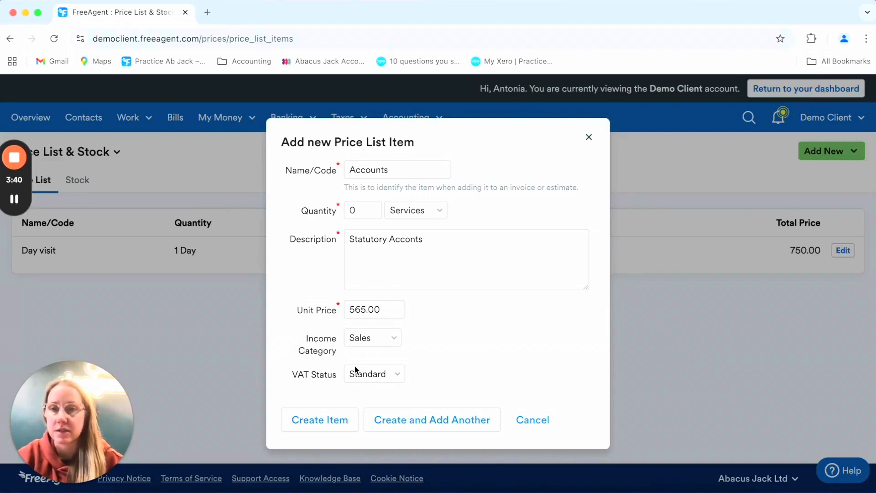
Create the Accounts price list item with the entered details.
{"action": "left_click", "coordinate": [332, 420]}
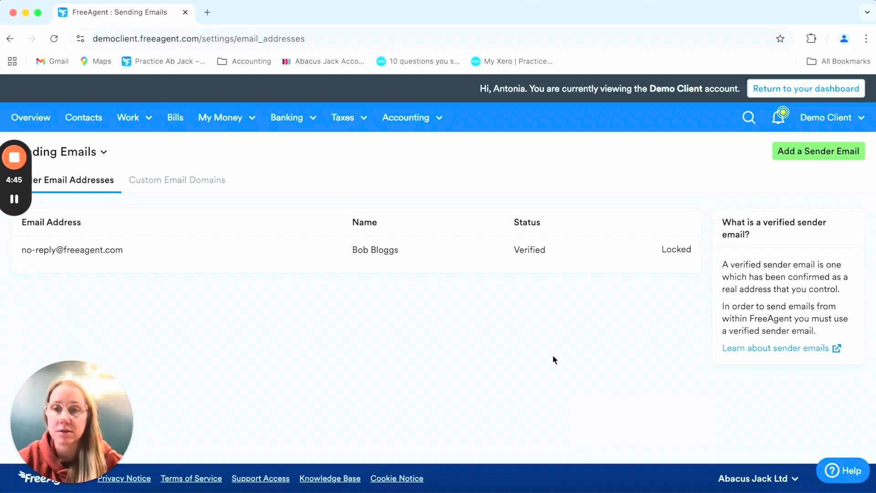
Open the email templates from the account settings and go through the New Invoice template and its email tags.
{"action": "left_click", "coordinate": [827, 117]}
{"action": "left_click", "coordinate": [810, 166]}
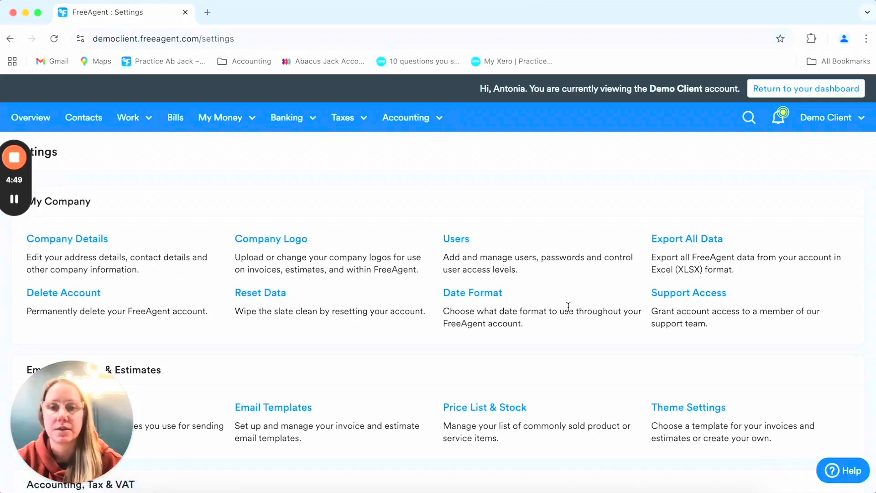
{"action": "scroll", "coordinate": [568, 305], "scroll_direction": "down", "scroll_amount": 3}
{"action": "left_click", "coordinate": [294, 257]}
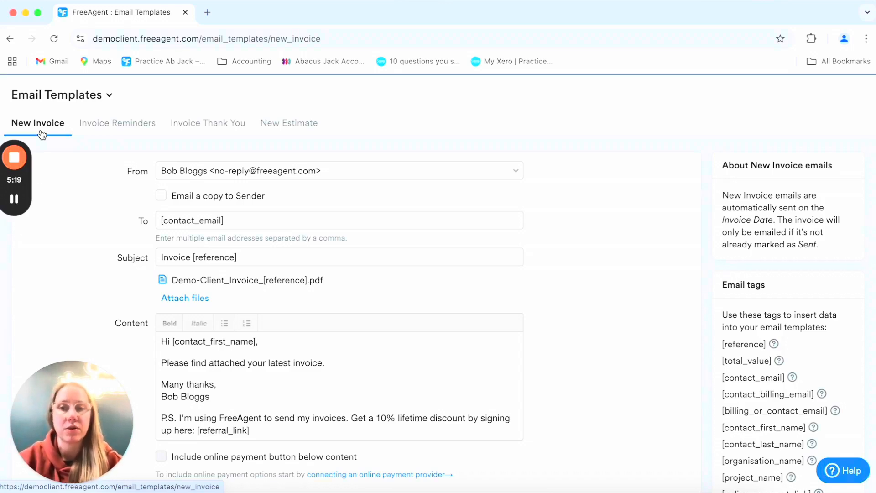
{"action": "scroll", "coordinate": [400, 144], "scroll_direction": "down", "scroll_amount": 2}
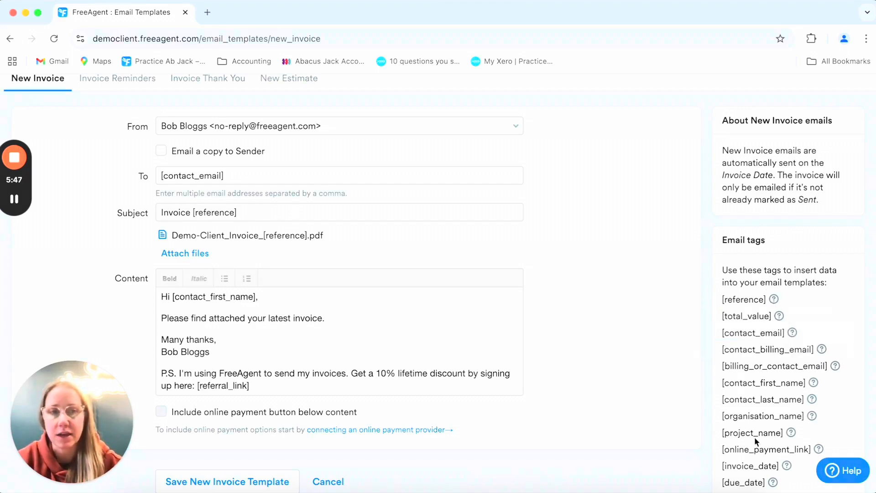
{"action": "scroll", "coordinate": [754, 436], "scroll_direction": "down", "scroll_amount": 2}
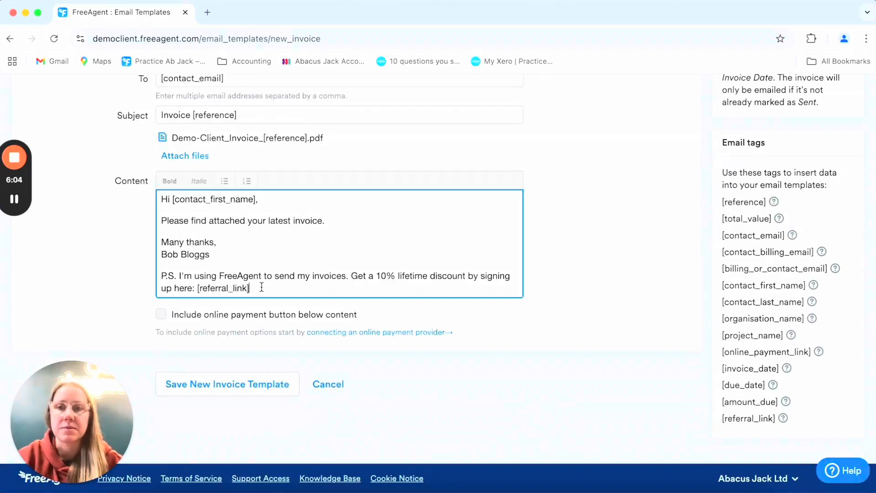
Replace the P.S. referral paragraph with "If you pay earlier than the payment terms, you can save 10%." and save the New Invoice template.
{"action": "left_click_drag", "start_coordinate": [250, 288], "coordinate": [140, 271]}
{"action": "key", "text": "BackSpace"}
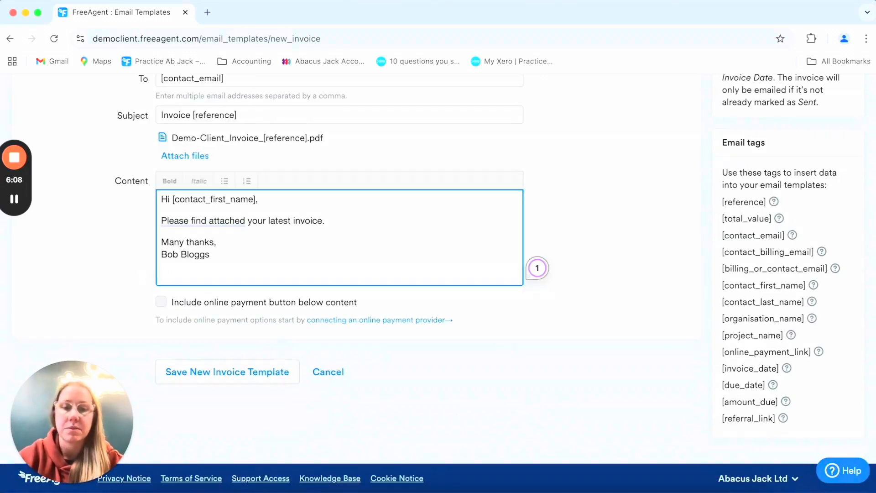
{"action": "type", "text": "If yo"}
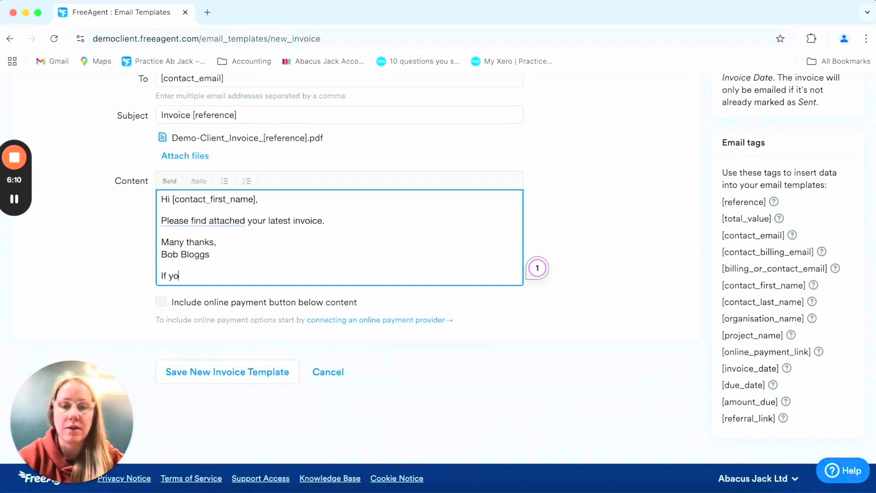
{"action": "type", "text": "u pay earli"}
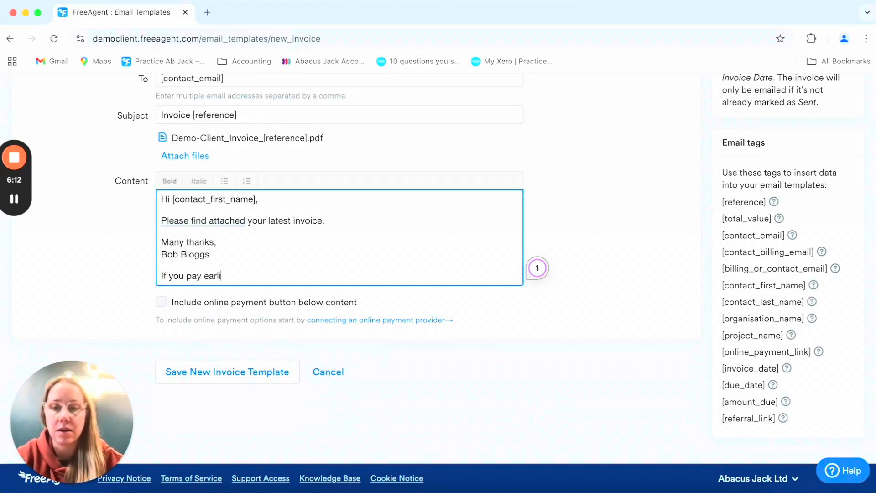
{"action": "type", "text": "er than the paym"}
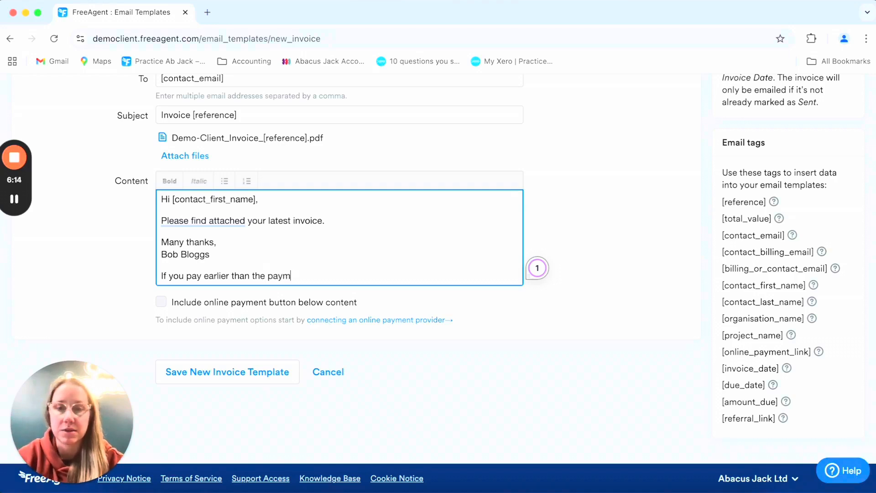
{"action": "type", "text": "ent terms, you c"}
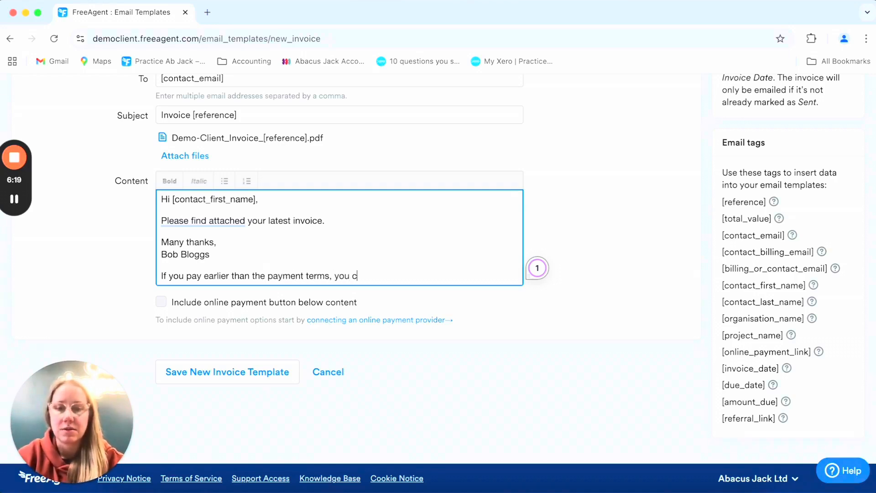
{"action": "type", "text": "an save 10%."}
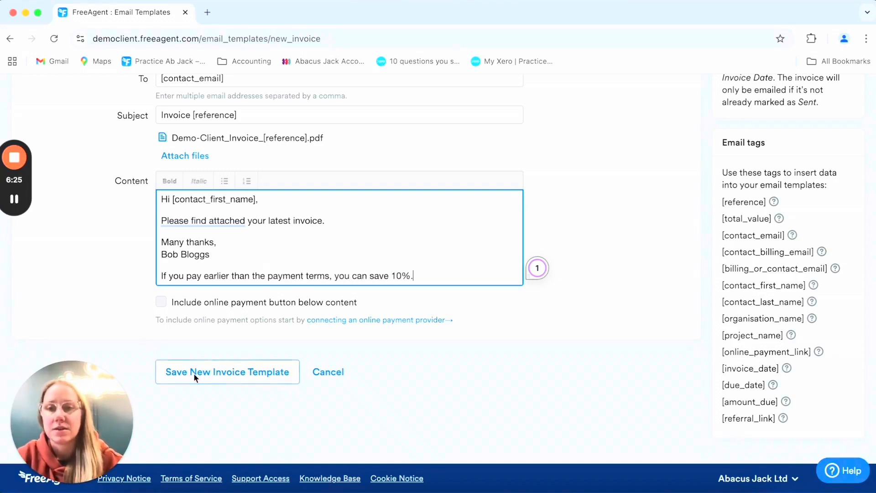
{"action": "left_click", "coordinate": [193, 374]}
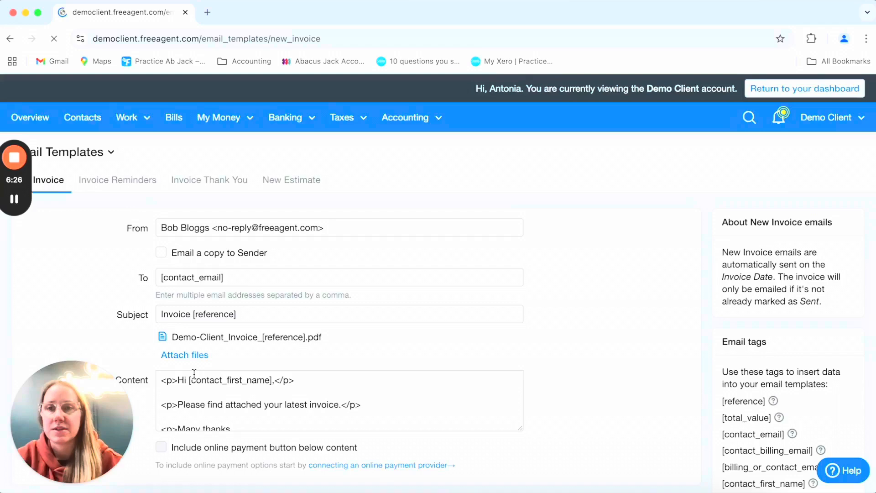
Review the invoice reminders and the Quick Send reminder template, leaving the template without saving.
{"action": "left_click", "coordinate": [143, 190]}
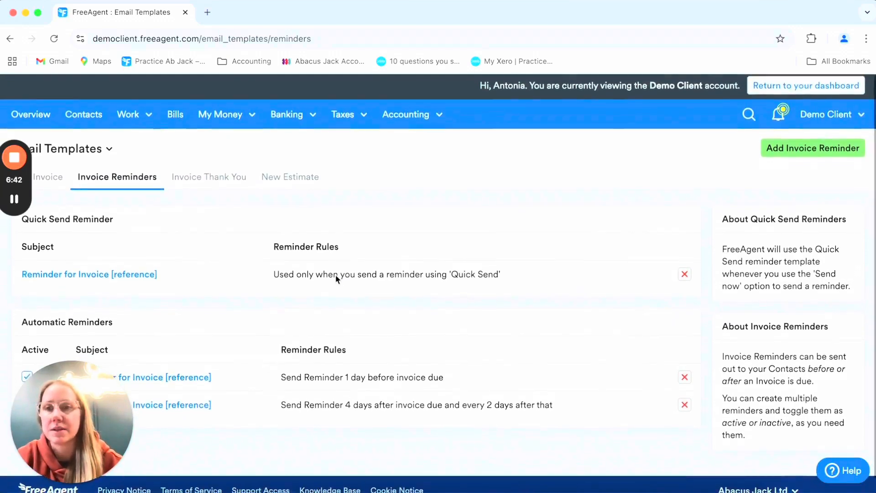
{"action": "scroll", "coordinate": [335, 274], "scroll_direction": "down", "scroll_amount": 1}
{"action": "scroll", "coordinate": [335, 274], "scroll_direction": "up", "scroll_amount": 1}
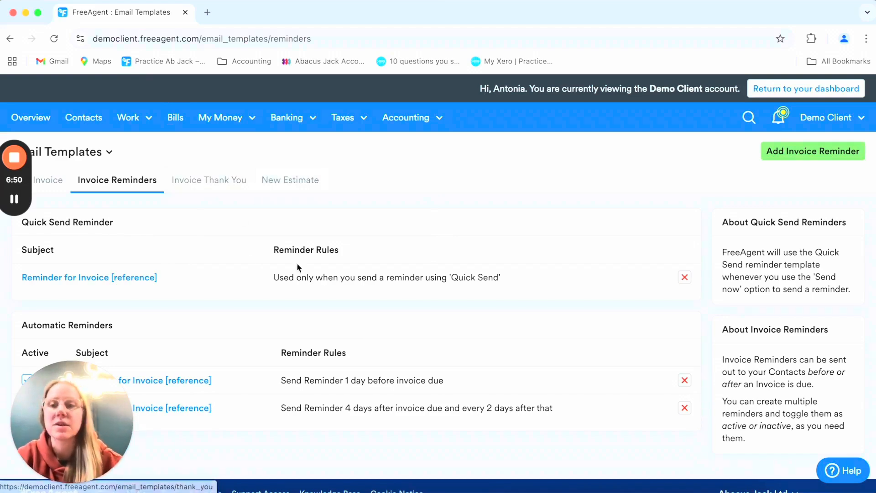
{"action": "left_click", "coordinate": [73, 279]}
{"action": "scroll", "coordinate": [534, 362], "scroll_direction": "down", "scroll_amount": 2}
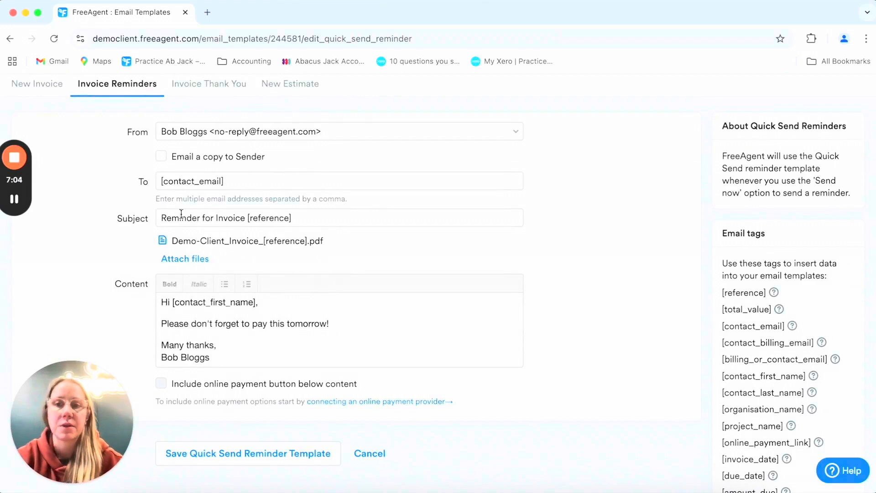
{"action": "scroll", "coordinate": [348, 336], "scroll_direction": "down", "scroll_amount": 2}
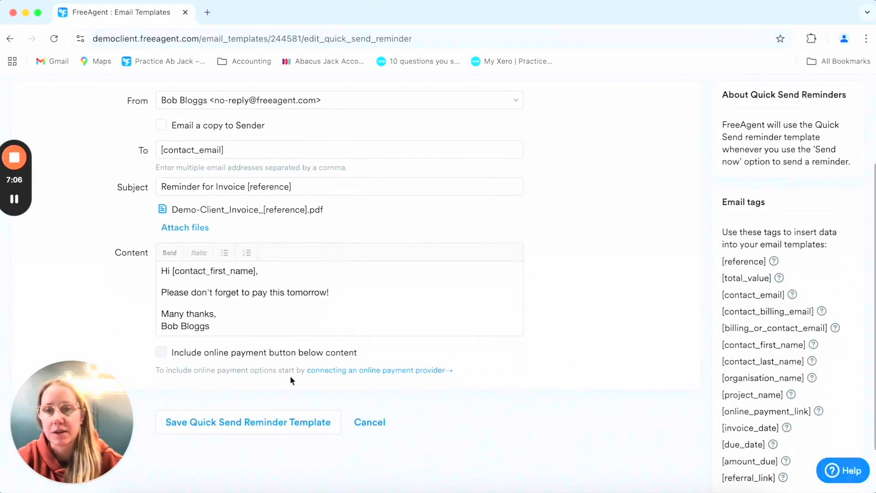
{"action": "left_click", "coordinate": [370, 423]}
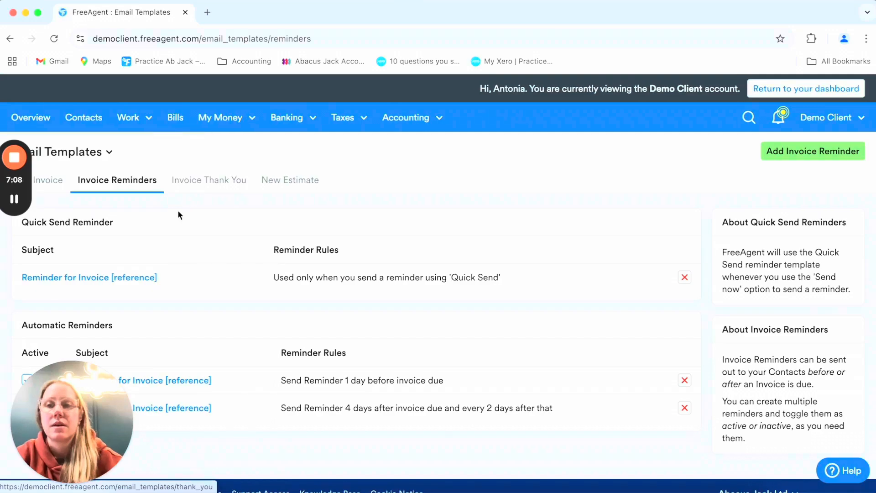
Examine the rules and content of the automatic reminder for overdue invoices, leaving it without saving.
{"action": "scroll", "coordinate": [145, 327], "scroll_direction": "down", "scroll_amount": 1}
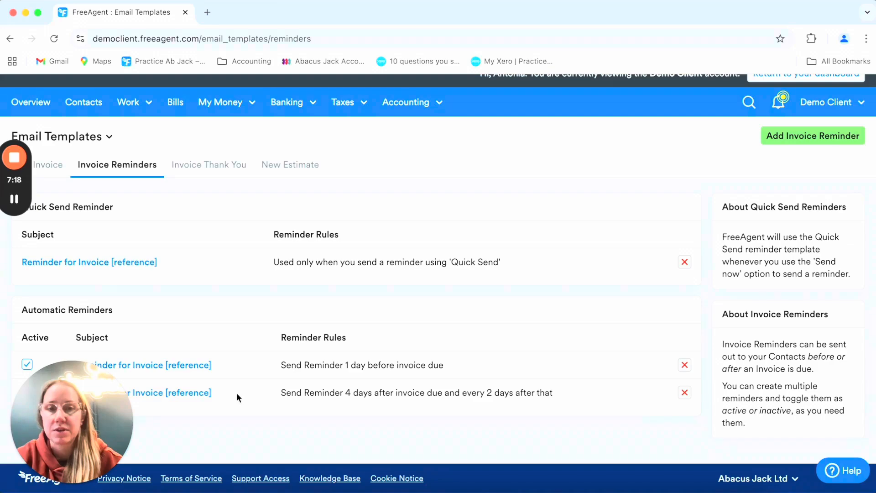
{"action": "left_click", "coordinate": [173, 393]}
{"action": "scroll", "coordinate": [522, 365], "scroll_direction": "down", "scroll_amount": 2}
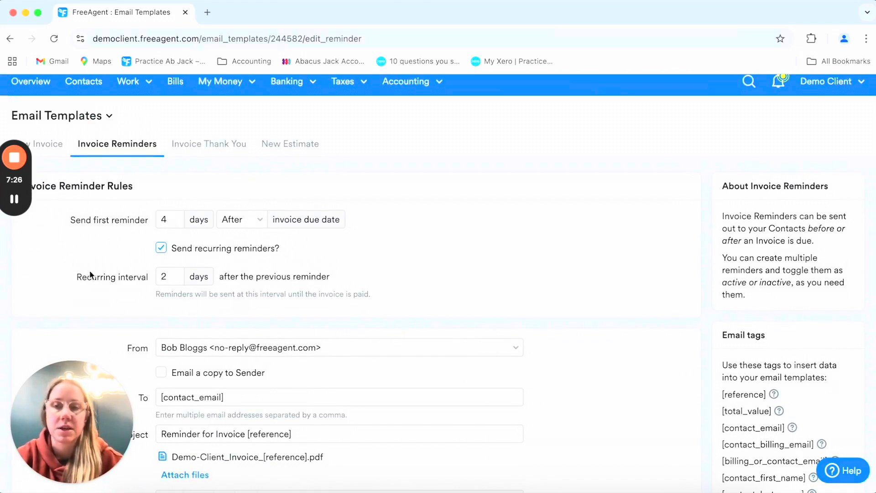
{"action": "scroll", "coordinate": [89, 275], "scroll_direction": "down", "scroll_amount": 5}
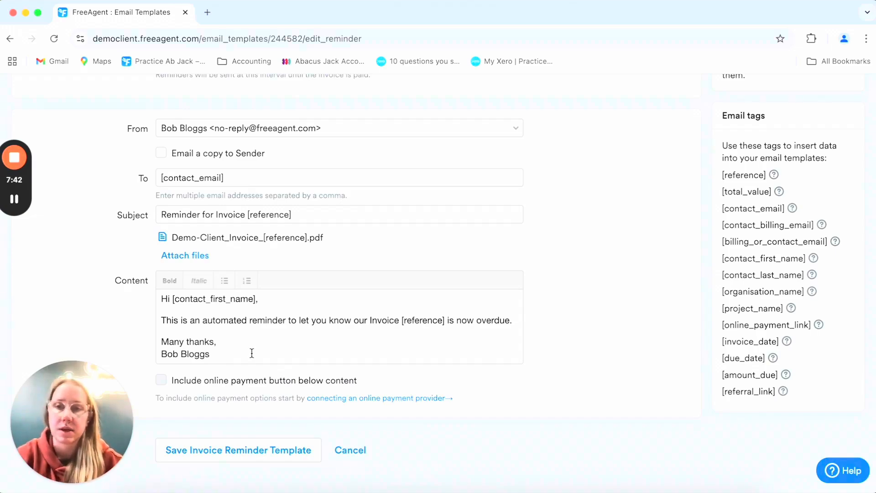
{"action": "left_click", "coordinate": [350, 449]}
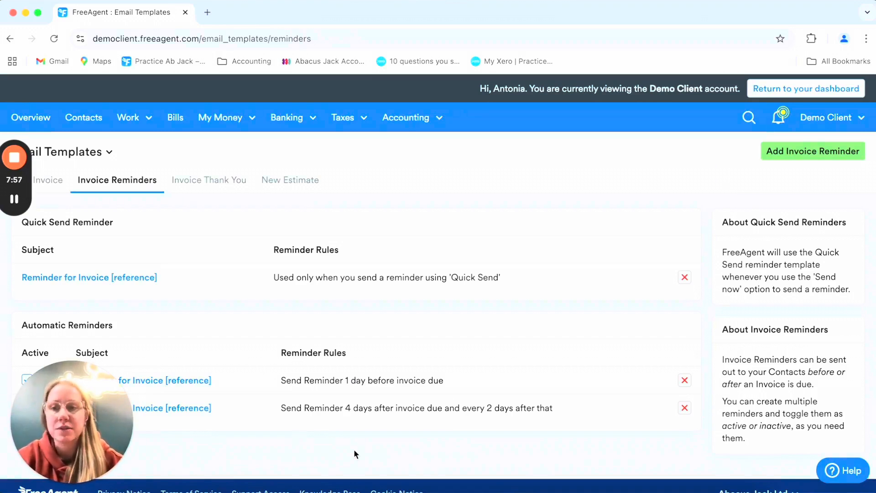
Review the Invoice Thank You email template.
{"action": "left_click", "coordinate": [232, 179]}
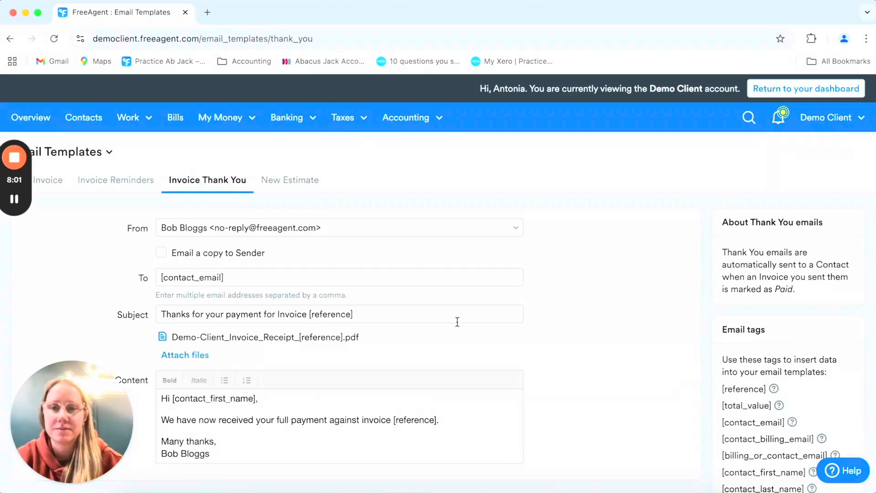
{"action": "scroll", "coordinate": [586, 349], "scroll_direction": "down", "scroll_amount": 3}
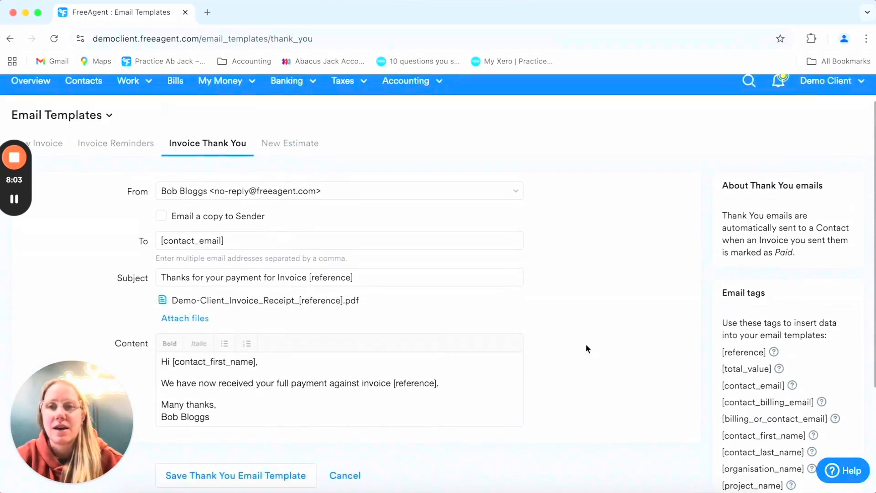
{"action": "scroll", "coordinate": [587, 348], "scroll_direction": "down", "scroll_amount": 1}
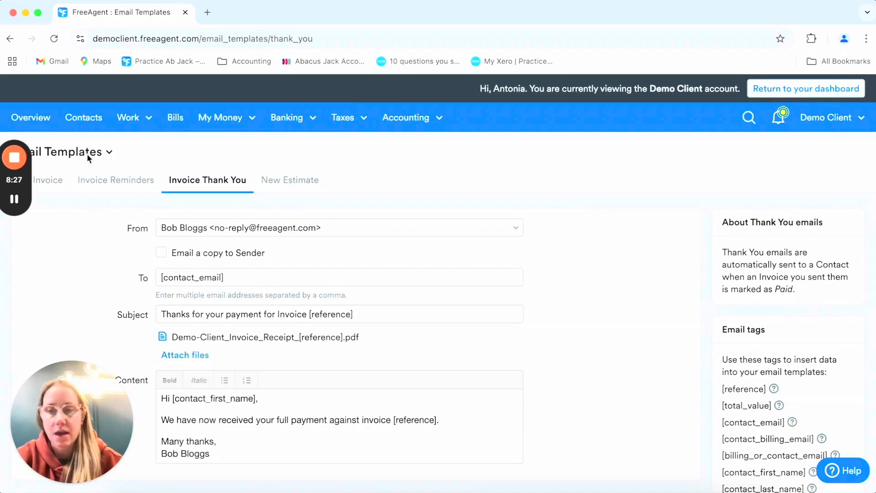
Start a new invoice from the invoices list.
{"action": "left_click", "coordinate": [140, 121]}
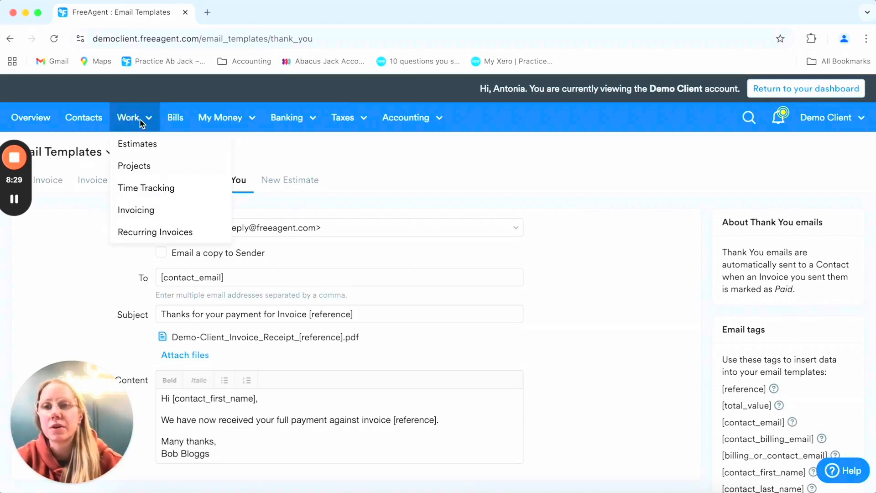
{"action": "left_click", "coordinate": [186, 214]}
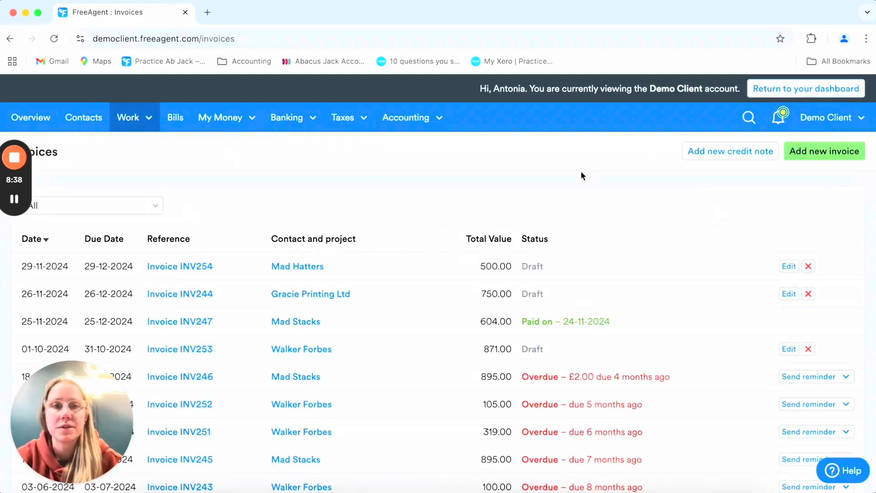
{"action": "left_click", "coordinate": [836, 160]}
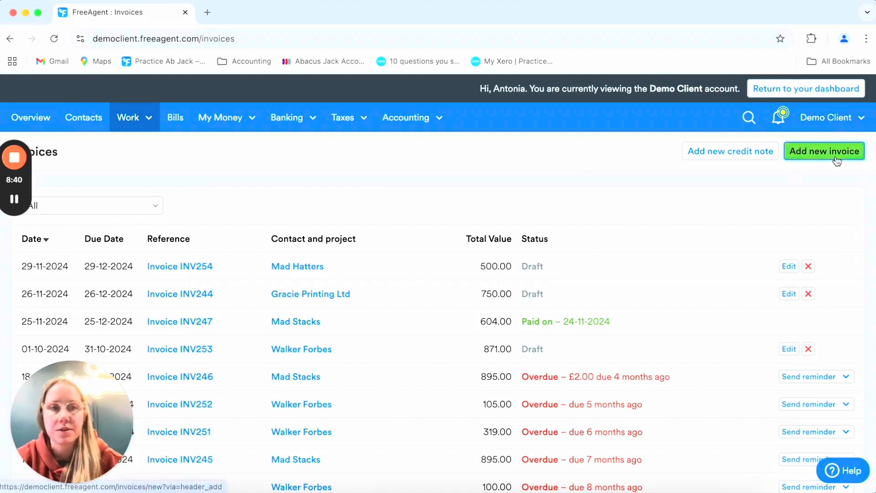
{"action": "scroll", "coordinate": [836, 161], "scroll_direction": "down", "scroll_amount": 2}
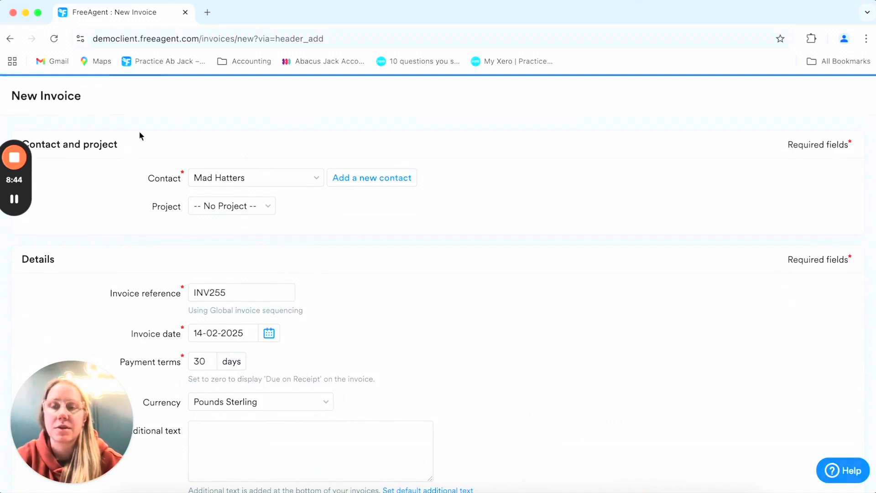
Look through the invoice's contact choices, keeping Mad Hatters, and view the new contact form without saving a contact.
{"action": "left_click", "coordinate": [313, 178]}
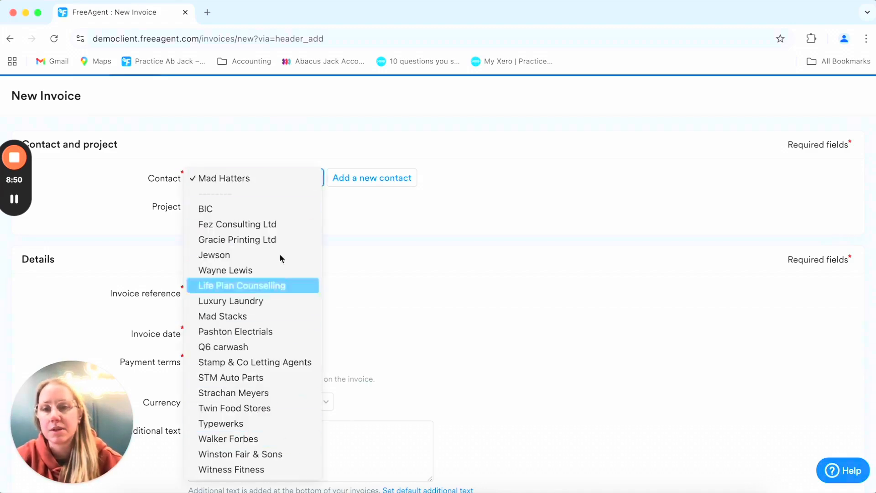
{"action": "left_click", "coordinate": [287, 177]}
{"action": "scroll", "coordinate": [487, 218], "scroll_direction": "down", "scroll_amount": 1}
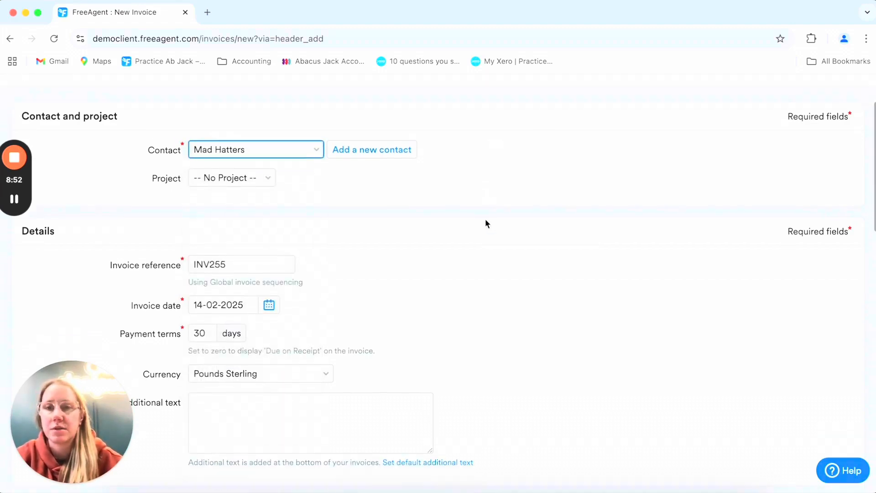
{"action": "left_click", "coordinate": [401, 150]}
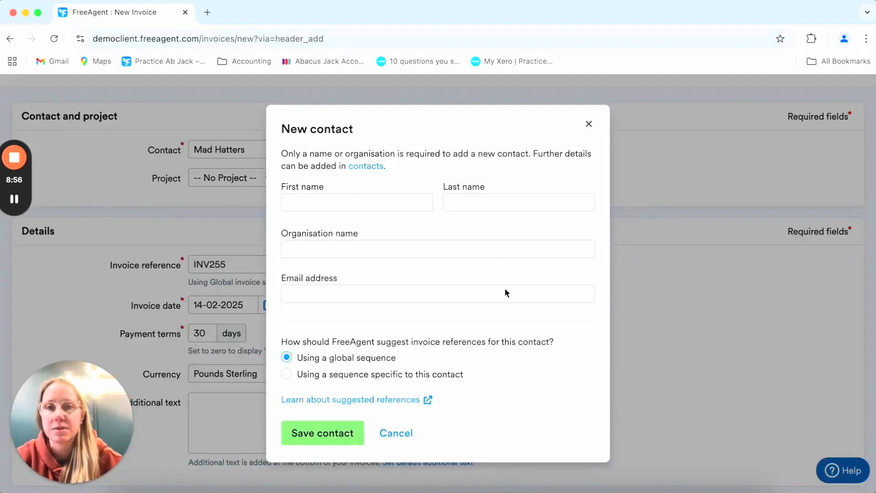
{"action": "left_click", "coordinate": [400, 430]}
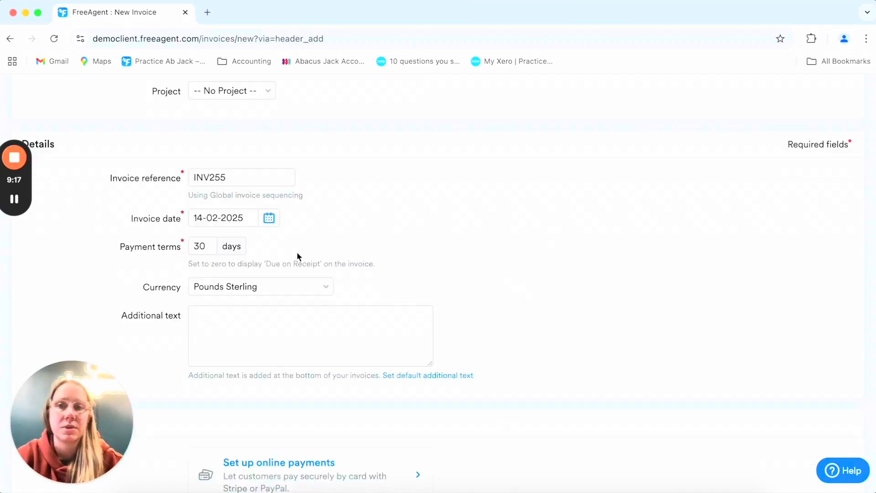
Set the new invoice's payment terms to 0 days.
{"action": "scroll", "coordinate": [396, 230], "scroll_direction": "down", "scroll_amount": 2}
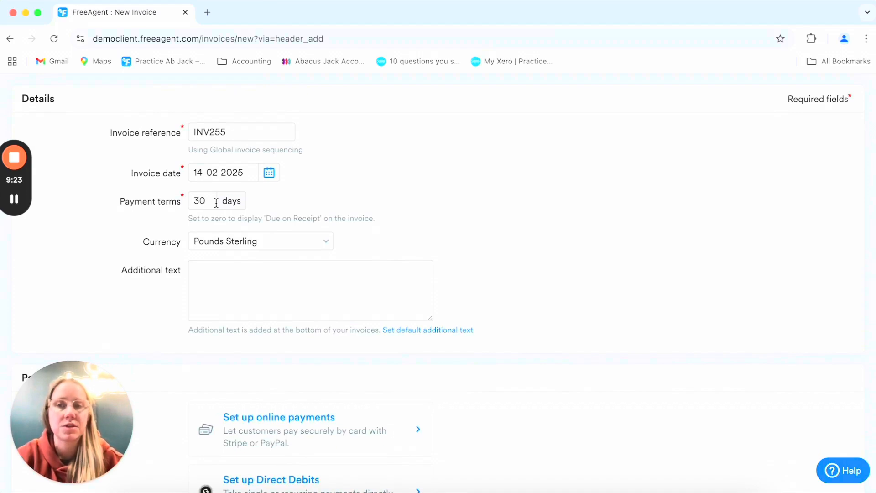
{"action": "left_click", "coordinate": [209, 198]}
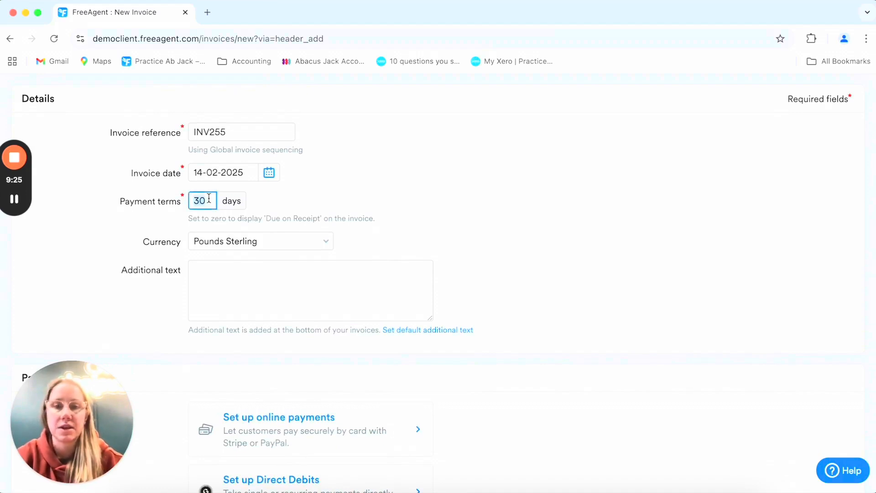
{"action": "type", "text": "0"}
{"action": "left_click", "coordinate": [461, 240]}
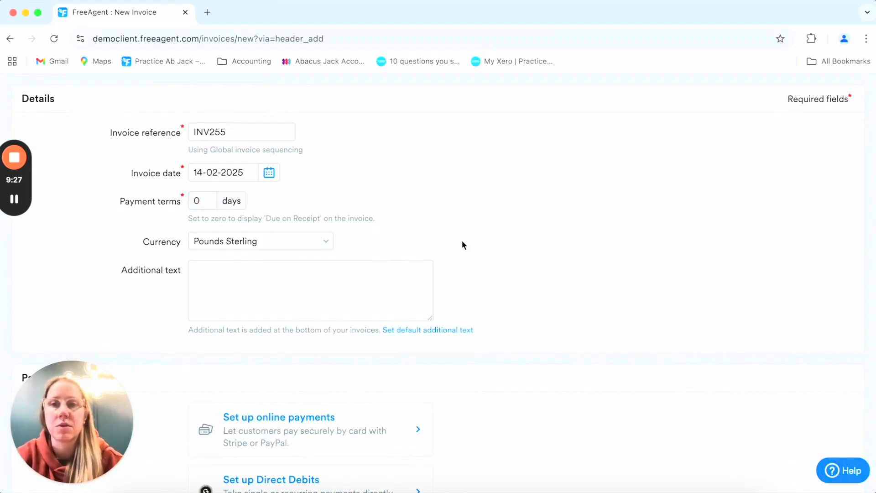
Enable payment reminder emails for an unpaid invoice and a Thank You email once the invoice has been paid.
{"action": "scroll", "coordinate": [462, 240], "scroll_direction": "down", "scroll_amount": 3}
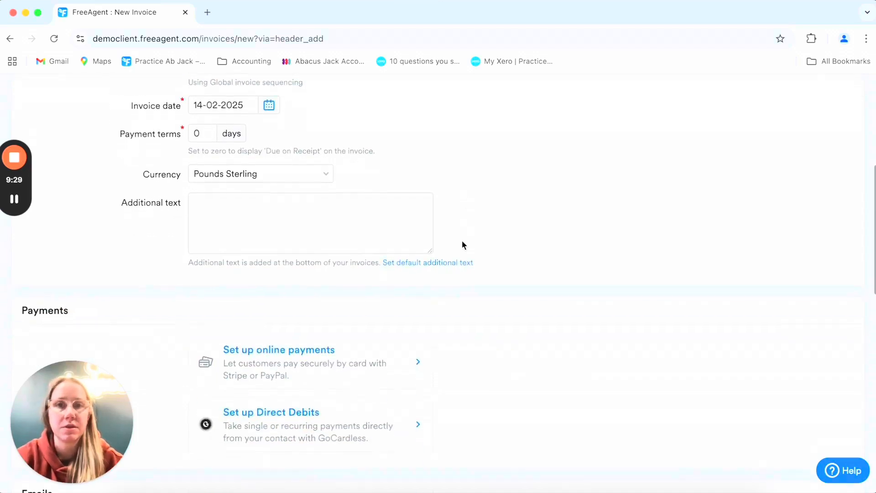
{"action": "scroll", "coordinate": [462, 240], "scroll_direction": "down", "scroll_amount": 6}
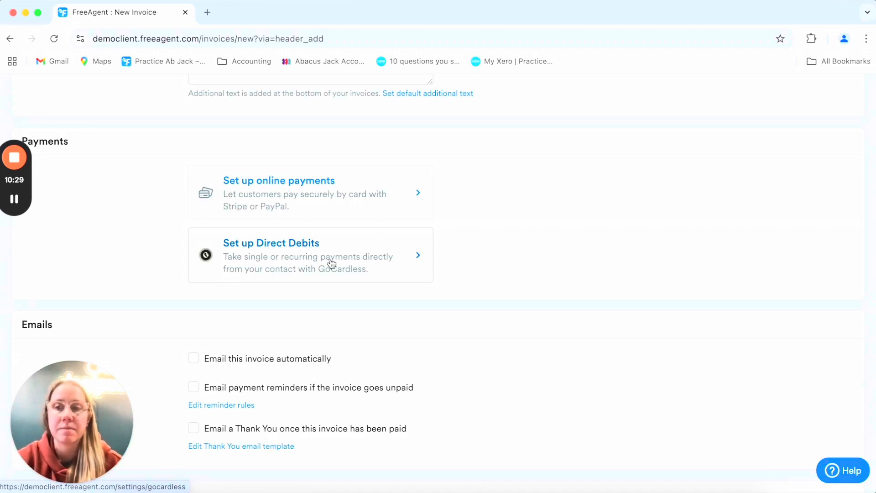
{"action": "scroll", "coordinate": [330, 260], "scroll_direction": "down", "scroll_amount": 3}
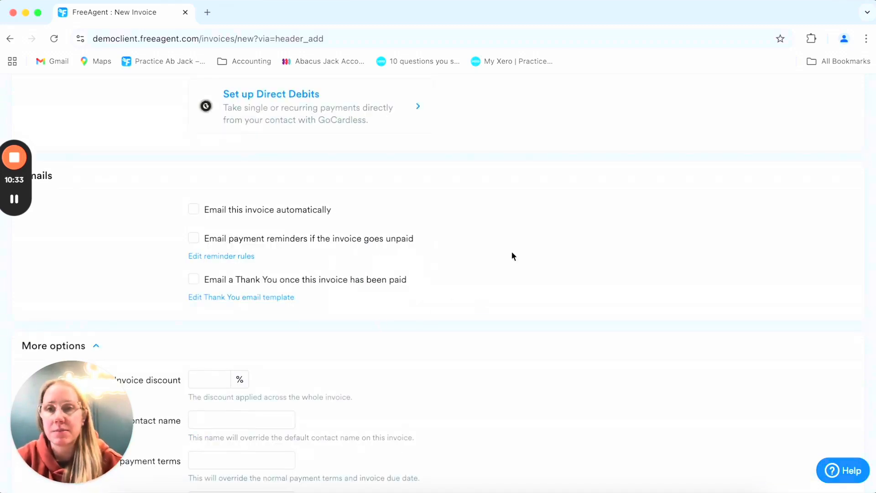
{"action": "scroll", "coordinate": [511, 251], "scroll_direction": "up", "scroll_amount": 1}
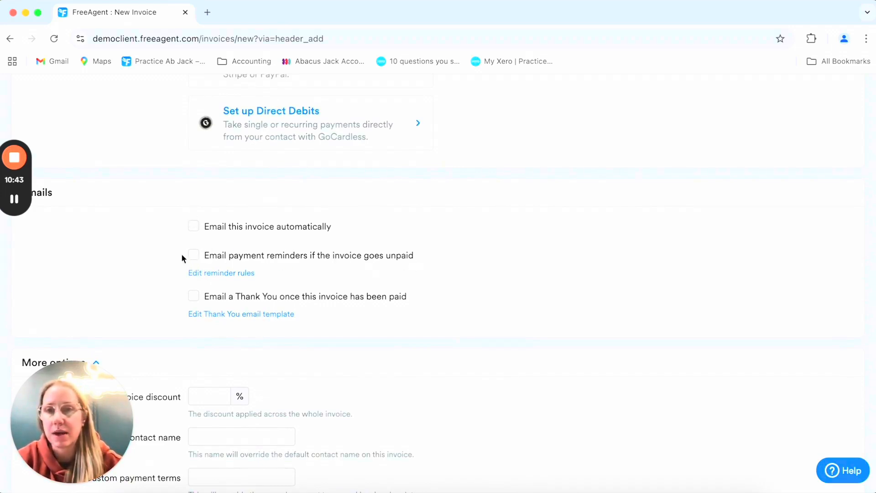
{"action": "scroll", "coordinate": [323, 341], "scroll_direction": "down", "scroll_amount": 1}
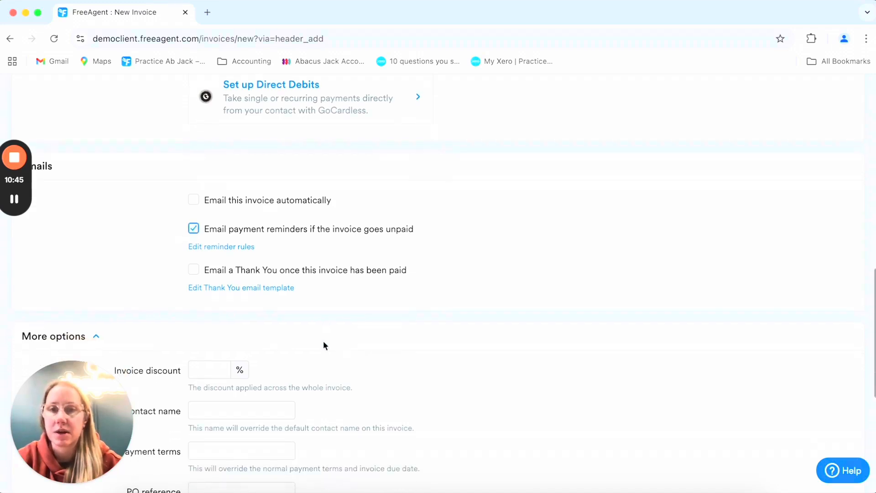
{"action": "left_click", "coordinate": [199, 270]}
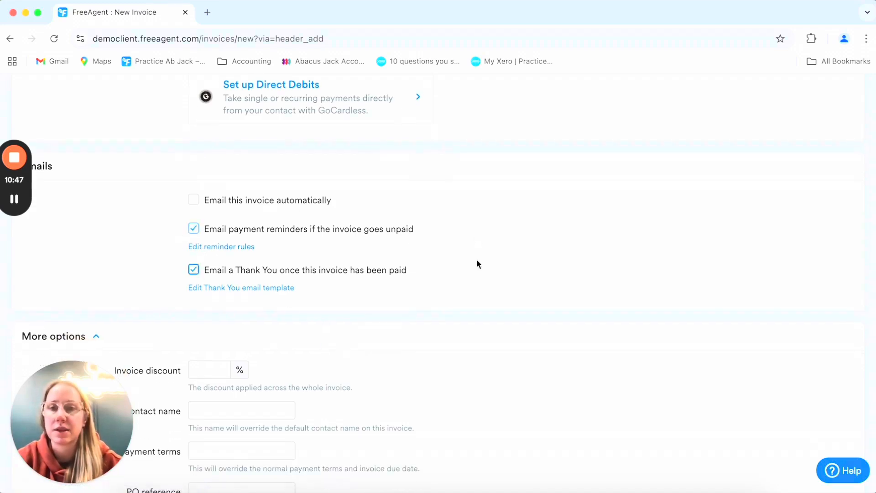
Create the new invoice, leaving the additional options blank and Business Current Account as the bank account.
{"action": "scroll", "coordinate": [477, 260], "scroll_direction": "down", "scroll_amount": 3}
{"action": "scroll", "coordinate": [477, 259], "scroll_direction": "up", "scroll_amount": 1}
{"action": "scroll", "coordinate": [476, 259], "scroll_direction": "down", "scroll_amount": 2}
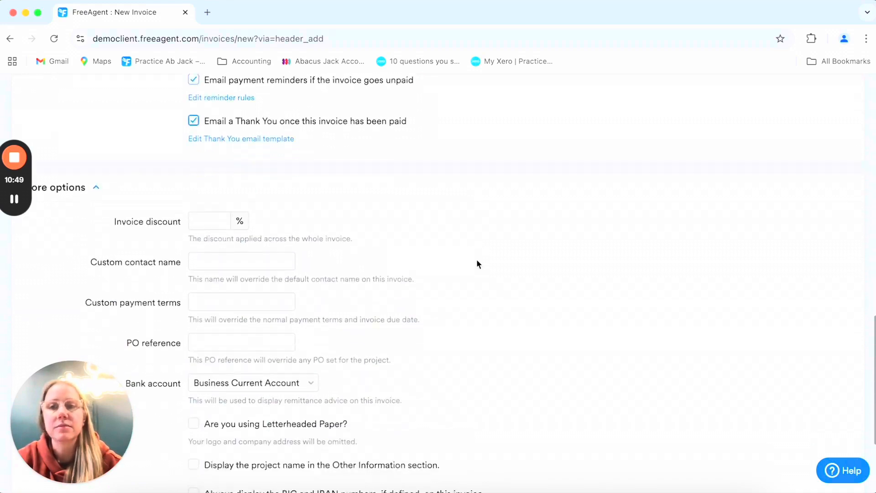
{"action": "scroll", "coordinate": [448, 303], "scroll_direction": "down", "scroll_amount": 2}
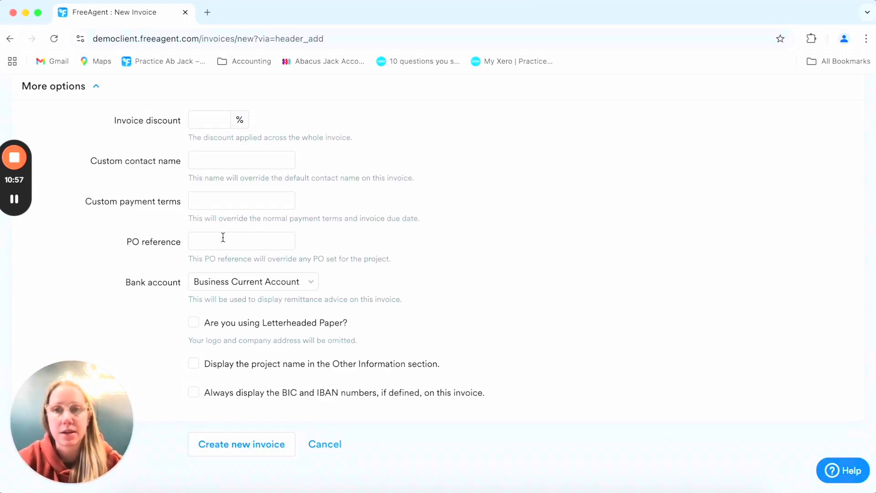
{"action": "scroll", "coordinate": [410, 297], "scroll_direction": "down", "scroll_amount": 1}
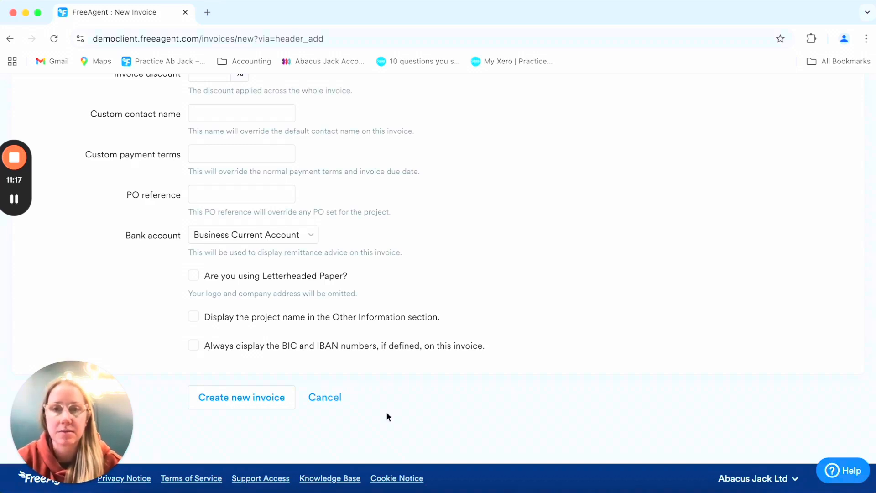
{"action": "left_click", "coordinate": [238, 401]}
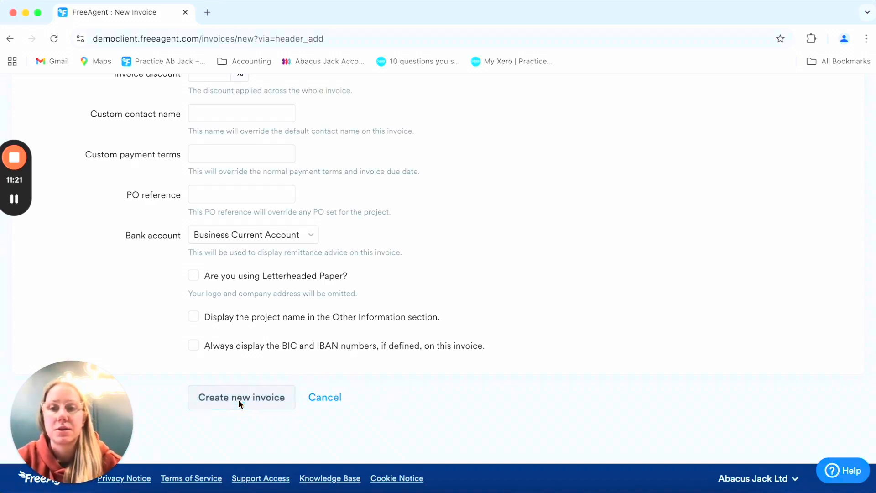
Add an invoice item from the Accounts price list entry, correcting its details to "Statutory Accounts", and continue to another item.
{"action": "scroll", "coordinate": [238, 399], "scroll_direction": "down", "scroll_amount": 4}
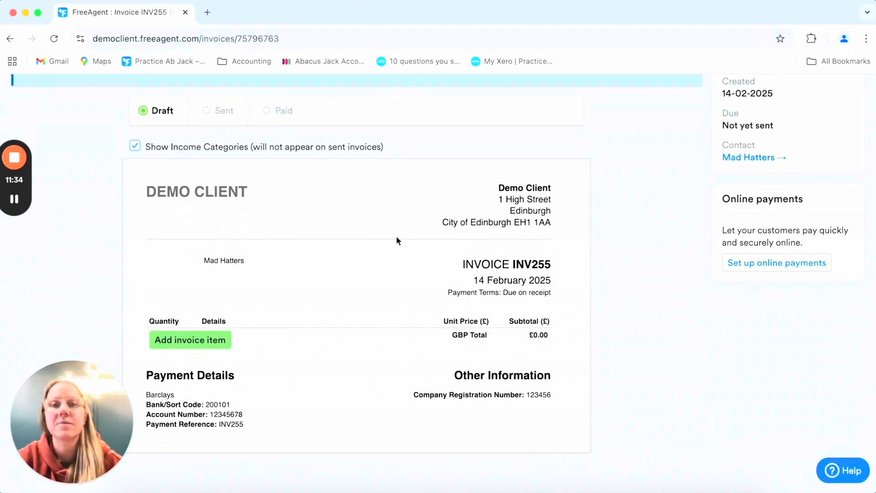
{"action": "scroll", "coordinate": [273, 265], "scroll_direction": "down", "scroll_amount": 1}
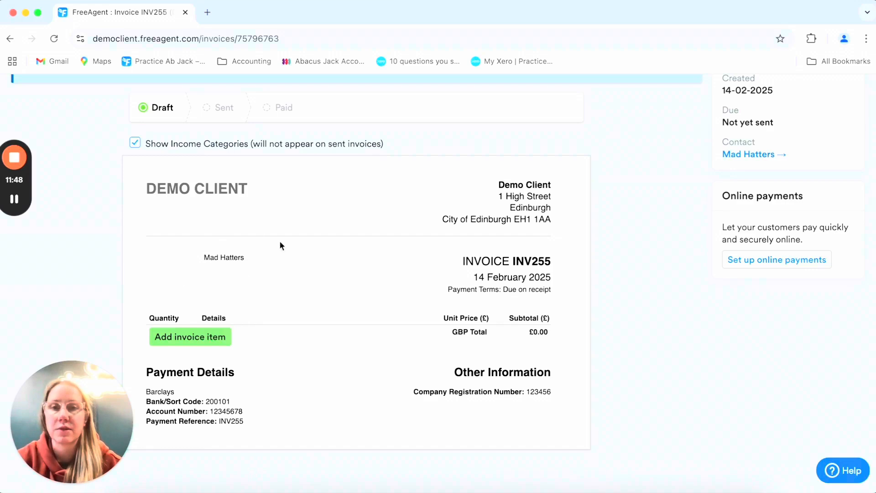
{"action": "scroll", "coordinate": [214, 255], "scroll_direction": "down", "scroll_amount": 1}
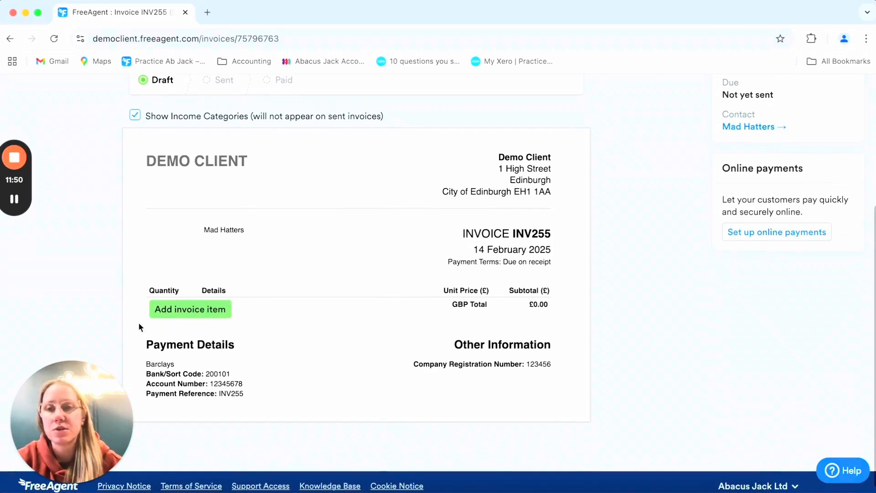
{"action": "left_click", "coordinate": [219, 308]}
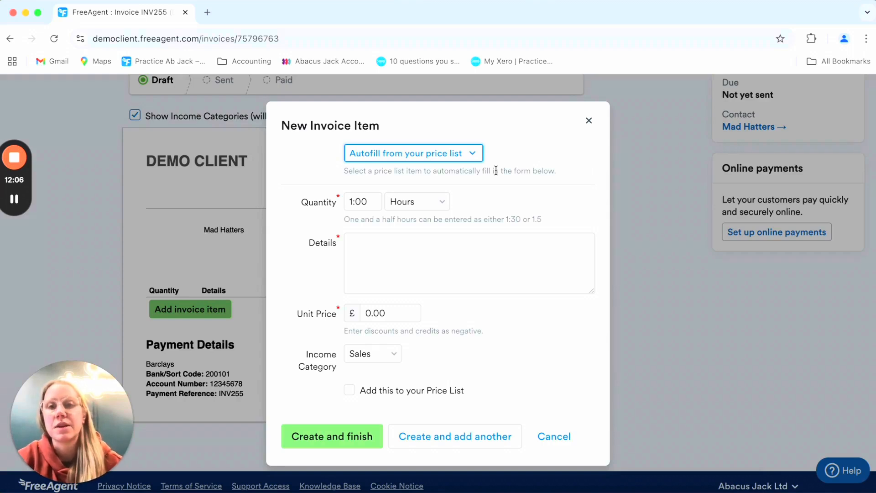
{"action": "left_click", "coordinate": [457, 161]}
{"action": "left_click", "coordinate": [456, 177]}
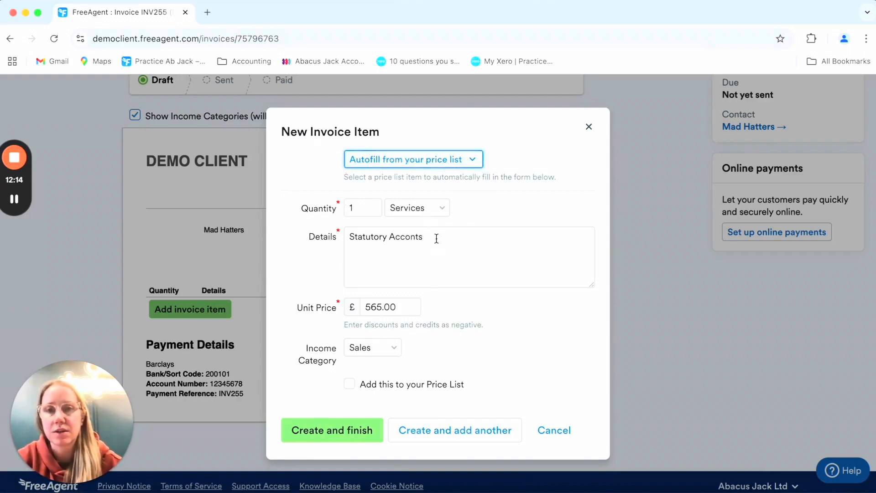
{"action": "left_click", "coordinate": [411, 237]}
{"action": "type", "text": "u"}
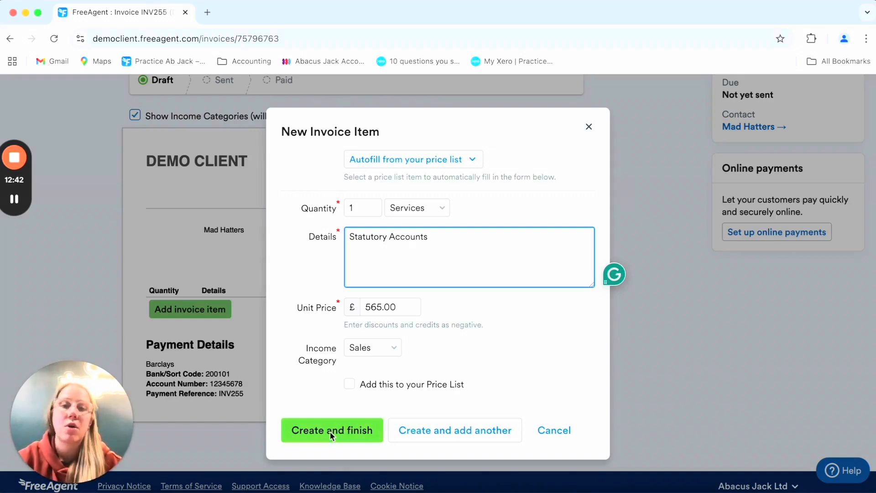
{"action": "left_click", "coordinate": [437, 424]}
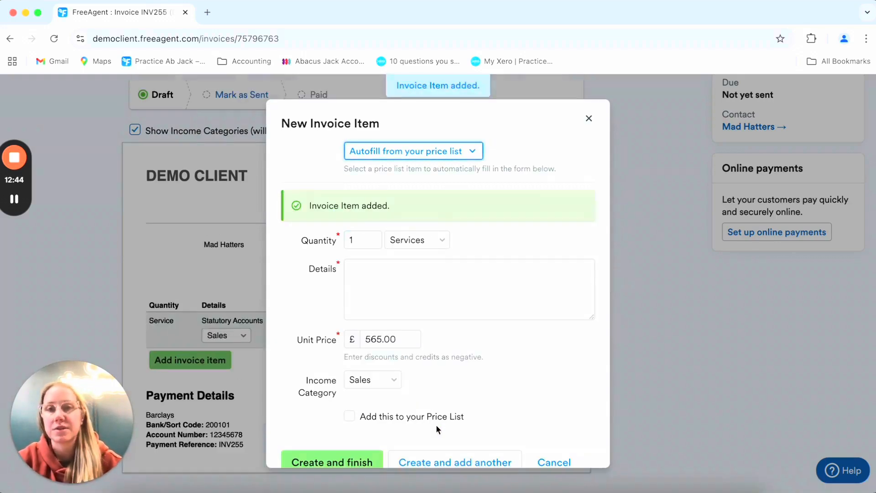
Add the Day visit price list entry as the second invoice item and finish adding items.
{"action": "left_click", "coordinate": [453, 152]}
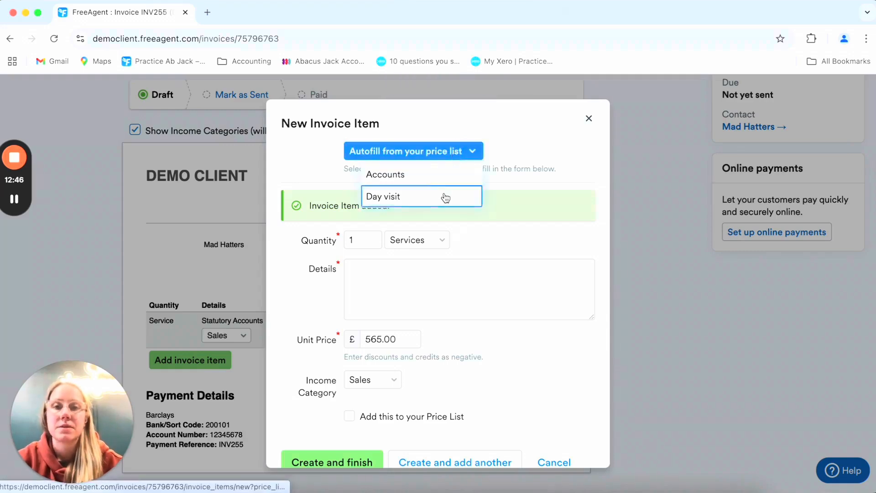
{"action": "left_click", "coordinate": [442, 196]}
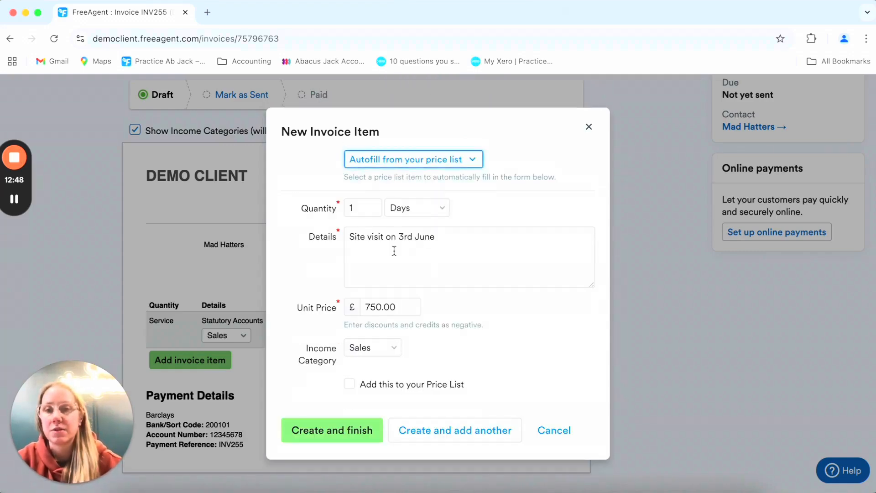
{"action": "left_click", "coordinate": [338, 425]}
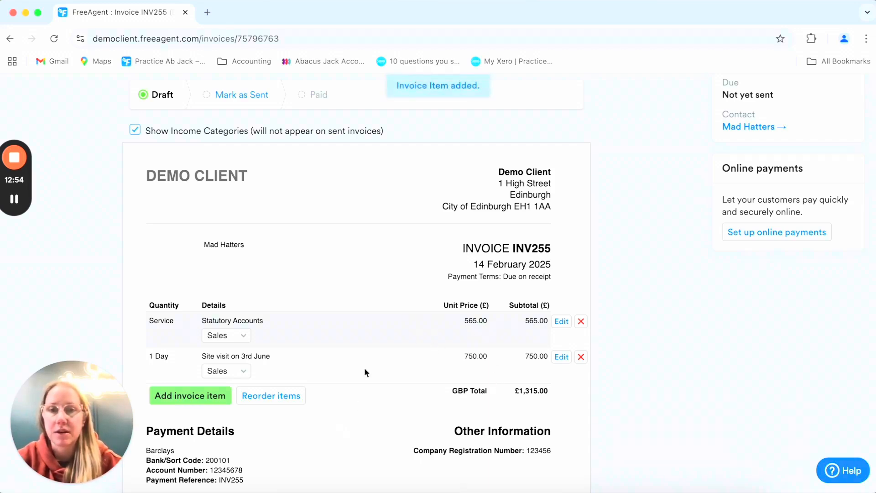
Review the draft invoice and open its email form to check the sender, recipient, subject, attachment and message without sending.
{"action": "scroll", "coordinate": [446, 382], "scroll_direction": "down", "scroll_amount": 3}
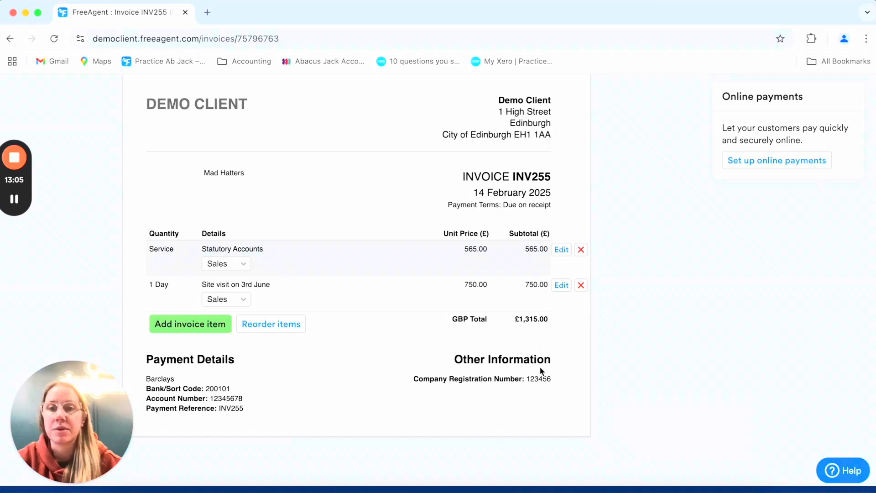
{"action": "scroll", "coordinate": [525, 342], "scroll_direction": "down", "scroll_amount": 1}
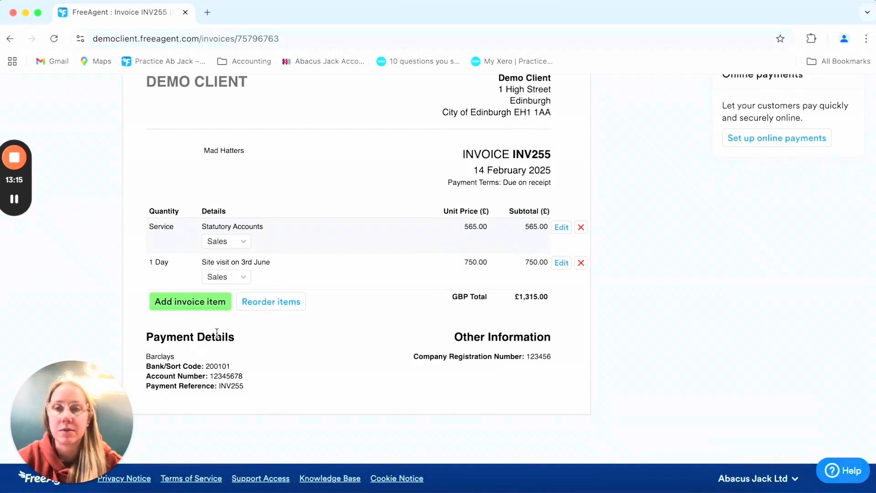
{"action": "scroll", "coordinate": [251, 321], "scroll_direction": "up", "scroll_amount": 3}
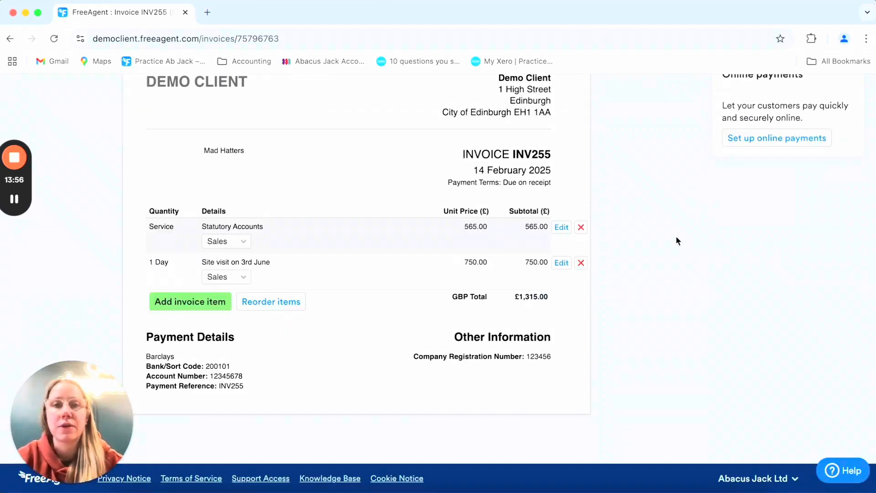
{"action": "scroll", "coordinate": [675, 237], "scroll_direction": "up", "scroll_amount": 5}
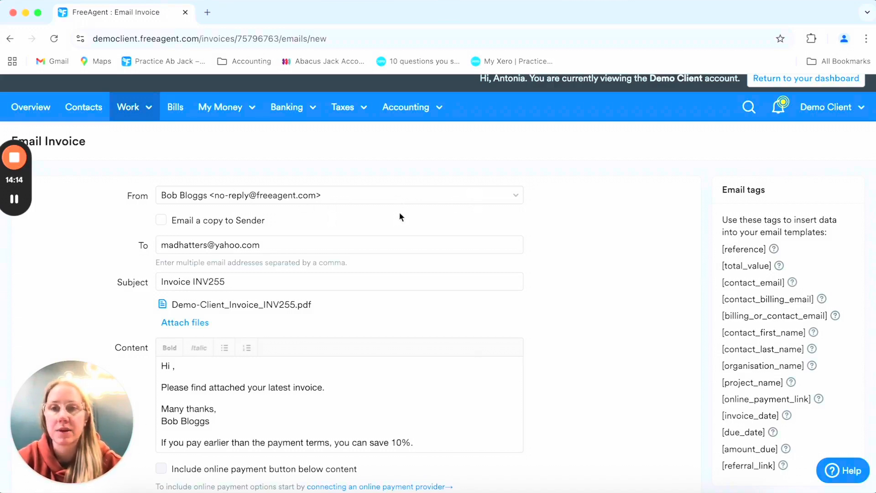
{"action": "scroll", "coordinate": [584, 297], "scroll_direction": "down", "scroll_amount": 1}
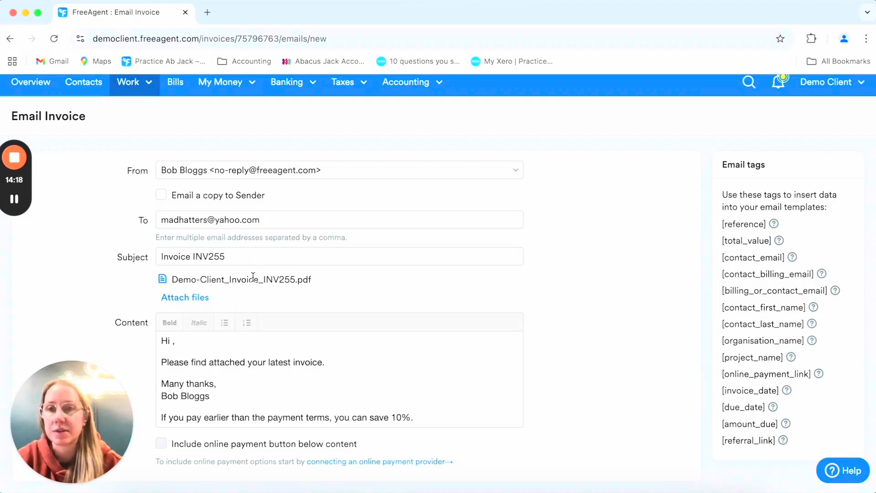
{"action": "scroll", "coordinate": [362, 250], "scroll_direction": "down", "scroll_amount": 2}
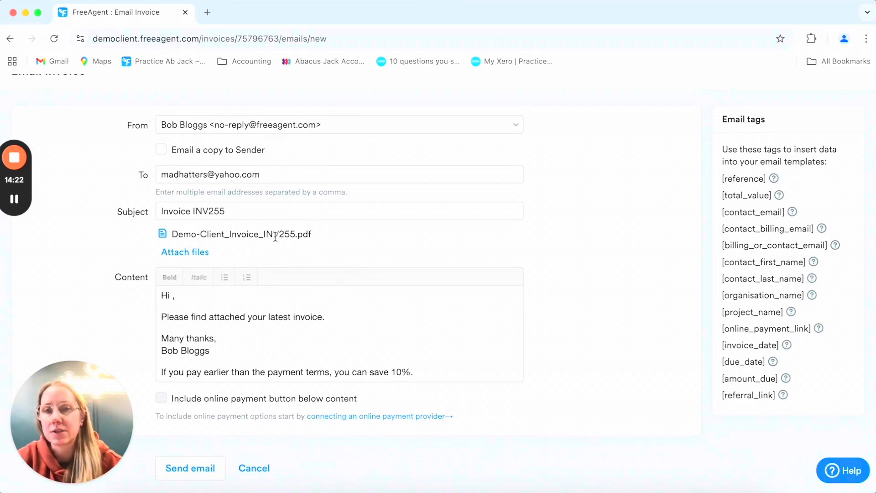
{"action": "scroll", "coordinate": [528, 240], "scroll_direction": "down", "scroll_amount": 2}
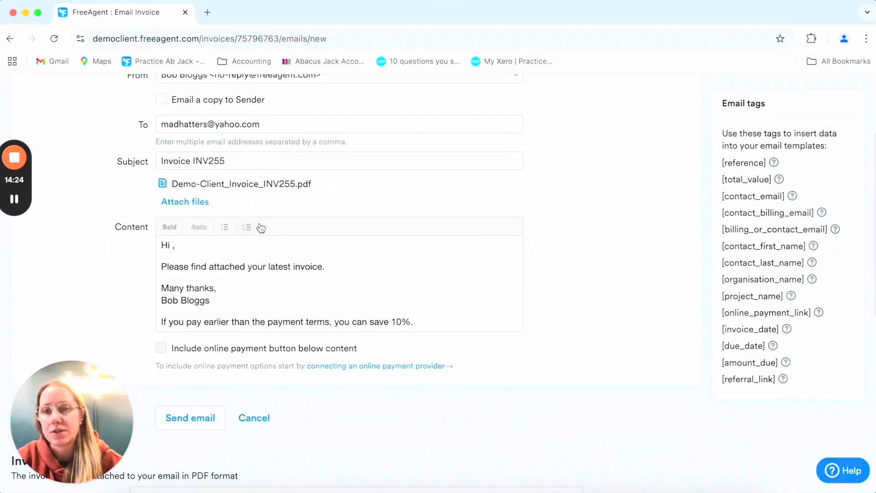
{"action": "scroll", "coordinate": [228, 289], "scroll_direction": "down", "scroll_amount": 2}
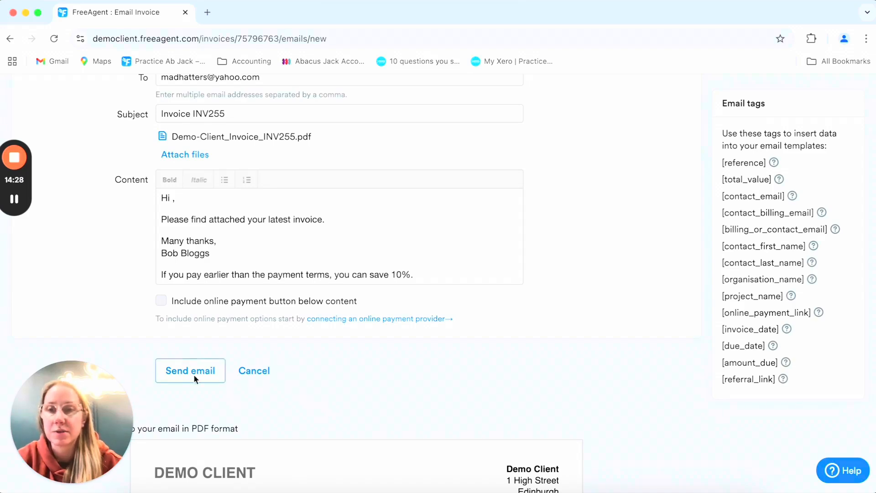
{"action": "scroll", "coordinate": [441, 263], "scroll_direction": "up", "scroll_amount": 6}
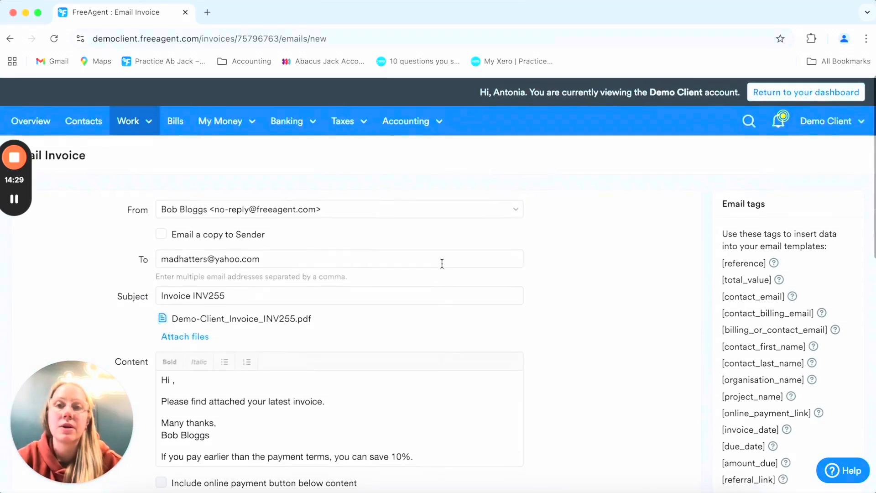
{"action": "scroll", "coordinate": [442, 263], "scroll_direction": "down", "scroll_amount": 6}
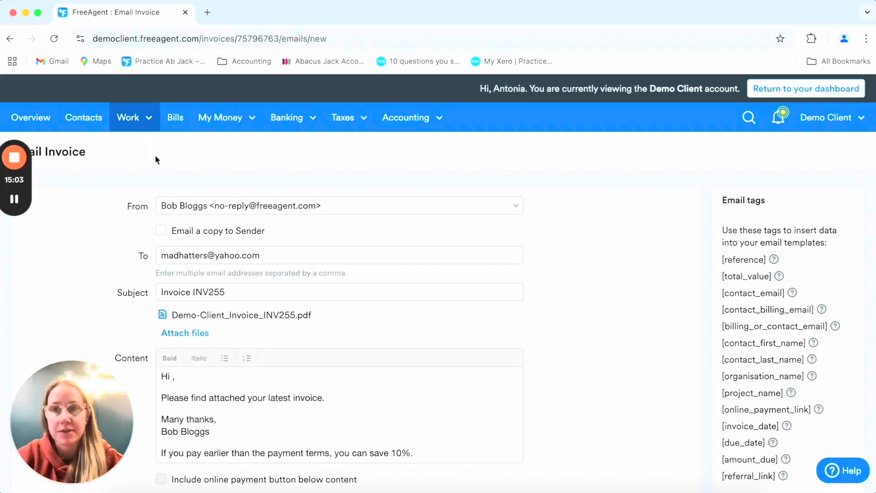
Return to the invoices list and look through the payment status of all invoices.
{"action": "left_click", "coordinate": [147, 114]}
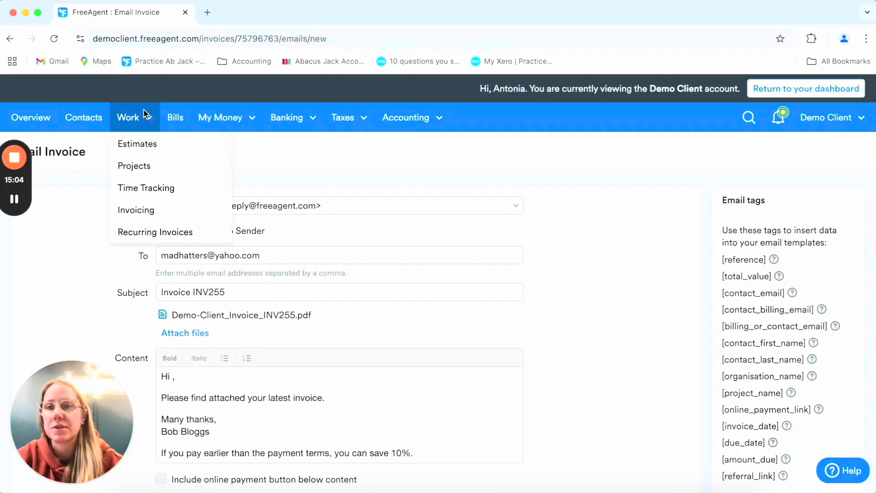
{"action": "left_click", "coordinate": [158, 210]}
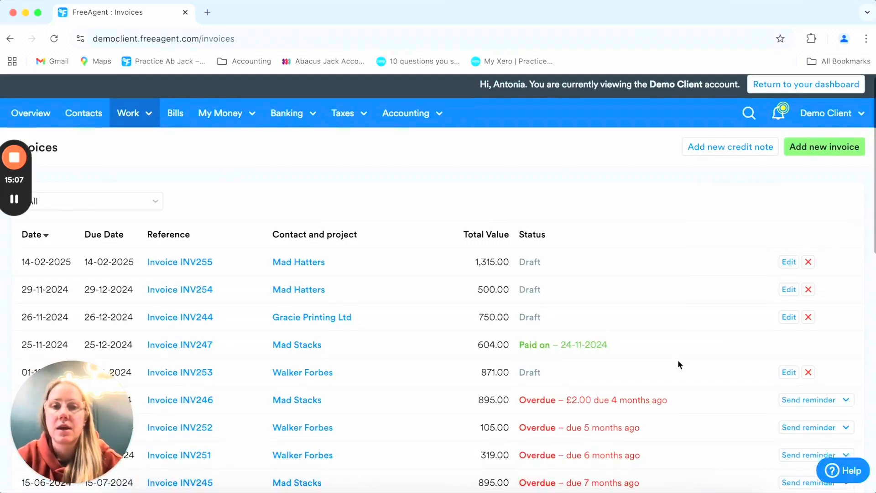
{"action": "scroll", "coordinate": [678, 362], "scroll_direction": "down", "scroll_amount": 6}
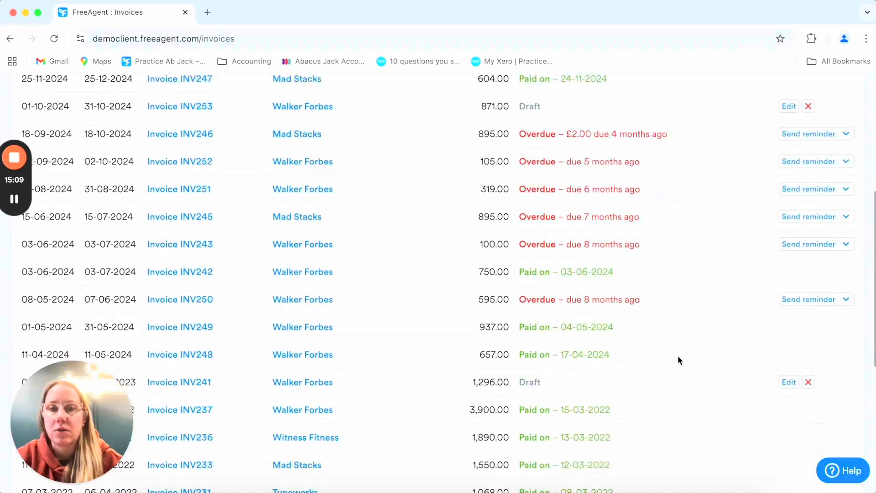
{"action": "scroll", "coordinate": [677, 360], "scroll_direction": "down", "scroll_amount": 6}
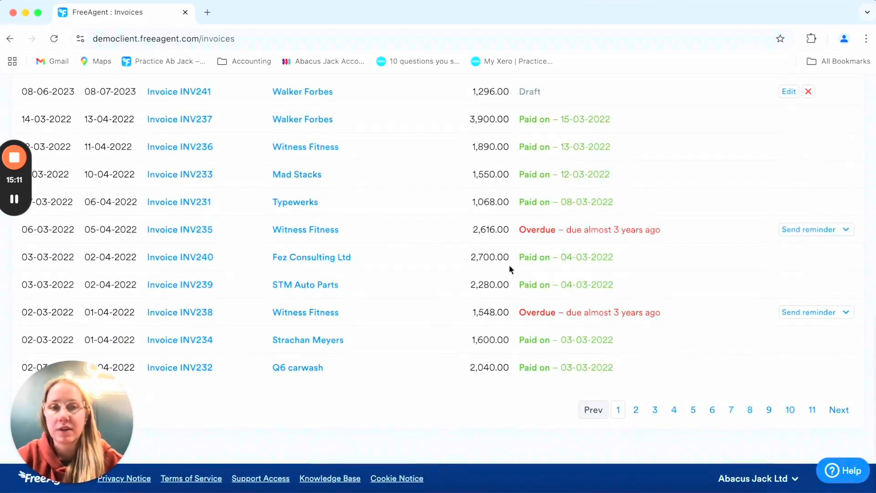
{"action": "scroll", "coordinate": [578, 240], "scroll_direction": "up", "scroll_amount": 8}
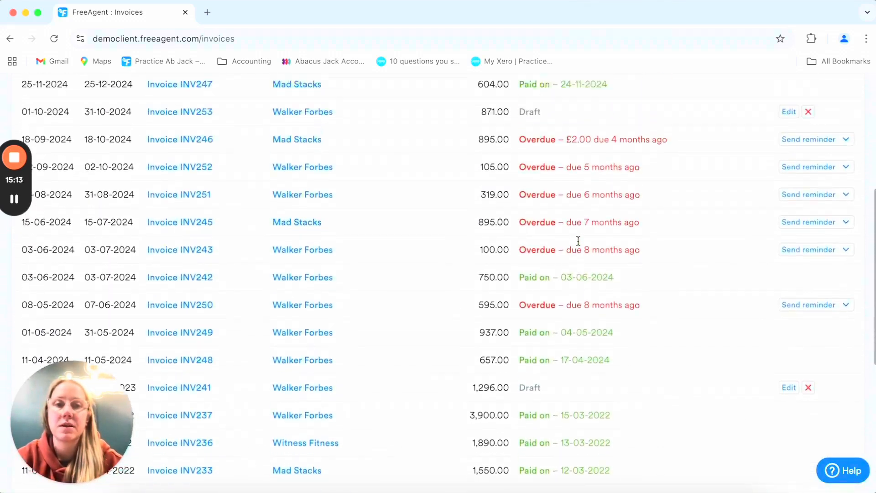
Look through the full invoices list again, comparing draft, paid and overdue invoices and their reminder options.
{"action": "scroll", "coordinate": [578, 240], "scroll_direction": "up", "scroll_amount": 4}
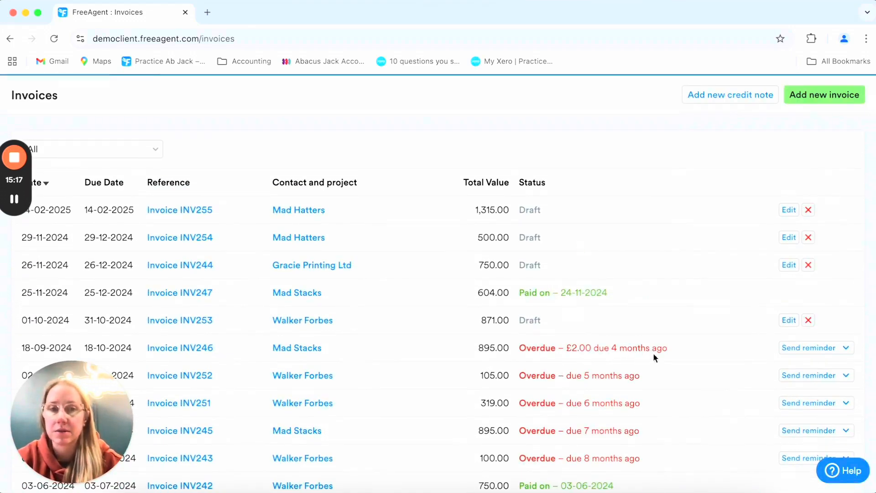
{"action": "scroll", "coordinate": [657, 281], "scroll_direction": "up", "scroll_amount": 1}
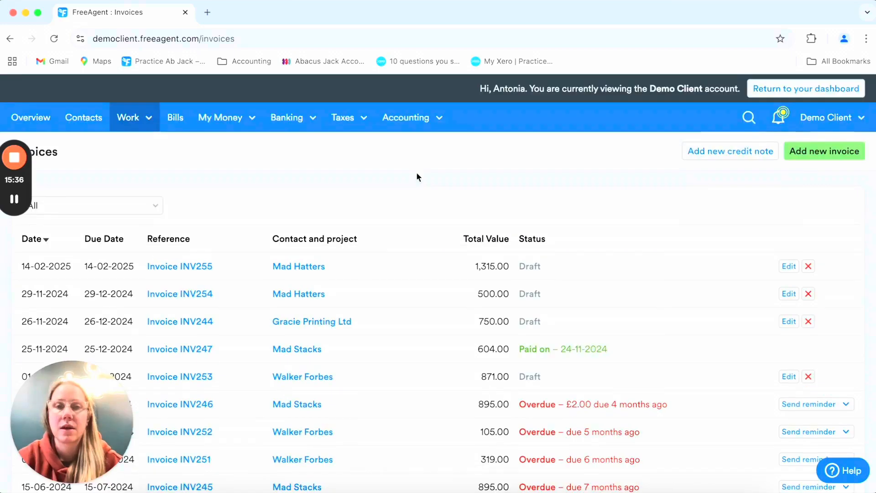
{"action": "scroll", "coordinate": [496, 320], "scroll_direction": "down", "scroll_amount": 4}
{"action": "scroll", "coordinate": [495, 319], "scroll_direction": "down", "scroll_amount": 8}
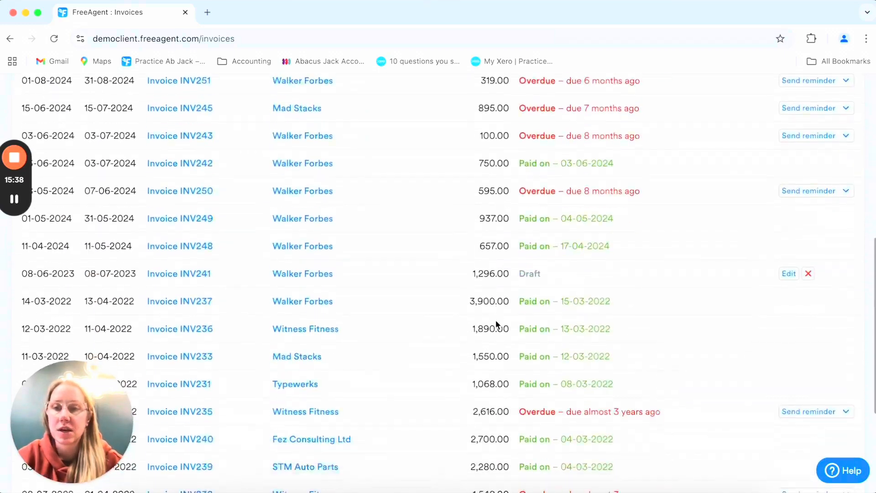
{"action": "scroll", "coordinate": [495, 319], "scroll_direction": "up", "scroll_amount": 12}
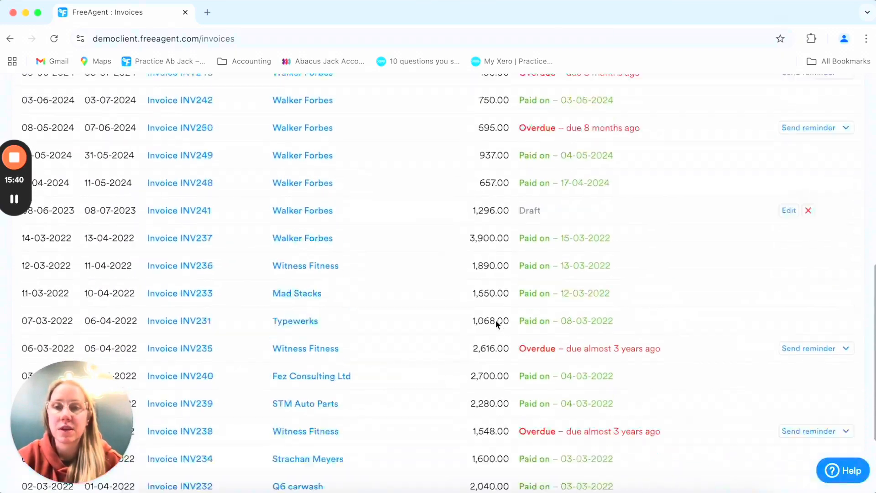
{"action": "scroll", "coordinate": [496, 320], "scroll_direction": "up", "scroll_amount": 1}
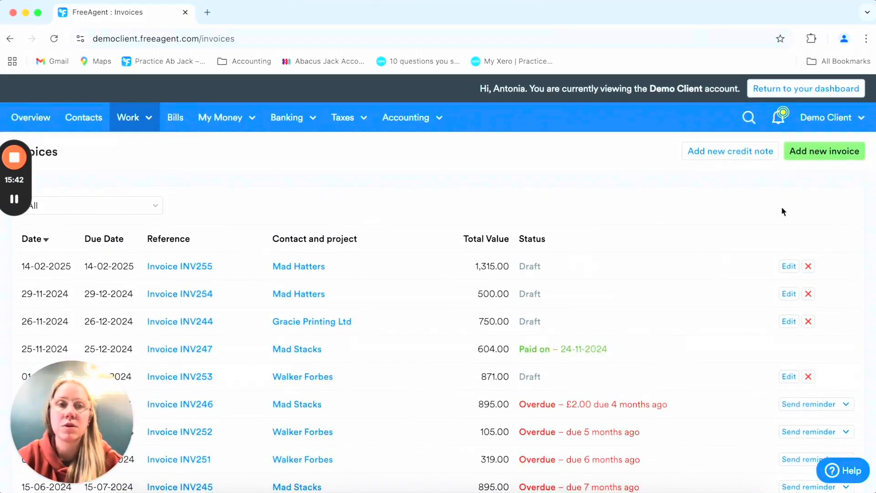
Search the account for "mad hatters" and look through the matching contacts and invoices.
{"action": "left_click", "coordinate": [748, 117]}
{"action": "type", "text": "mad hatte"}
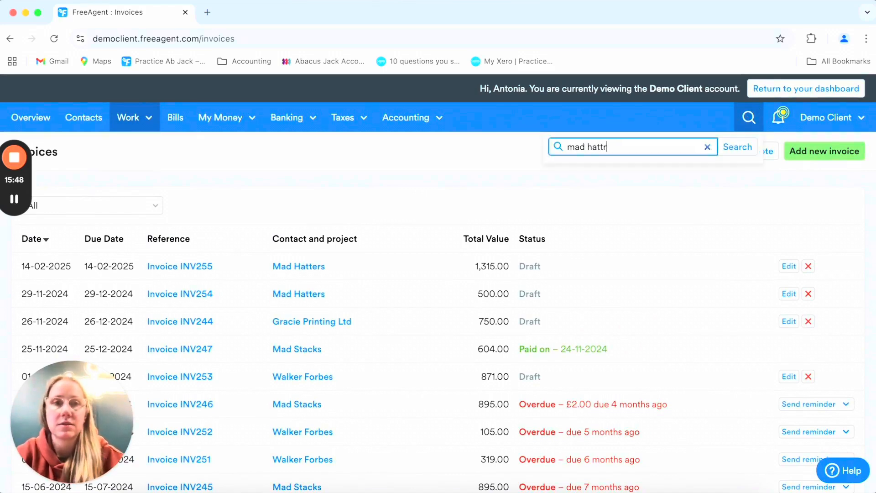
{"action": "type", "text": "rs"}
{"action": "key", "text": "Return"}
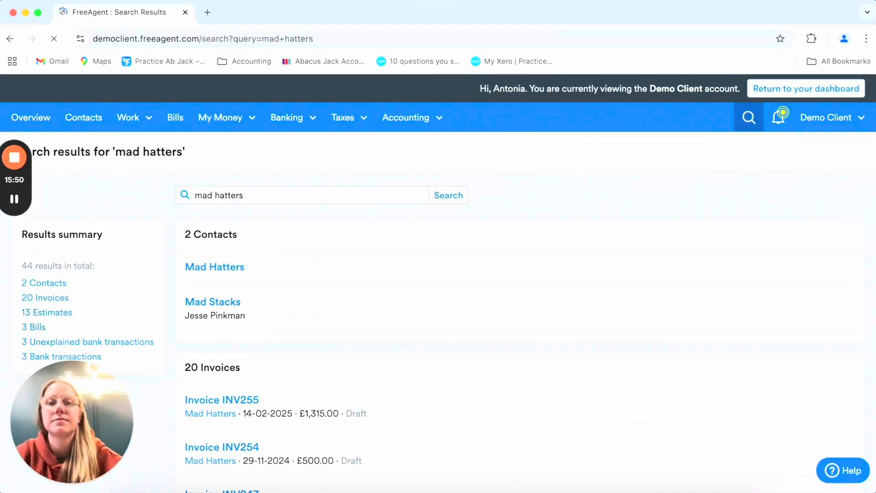
{"action": "scroll", "coordinate": [296, 373], "scroll_direction": "down", "scroll_amount": 5}
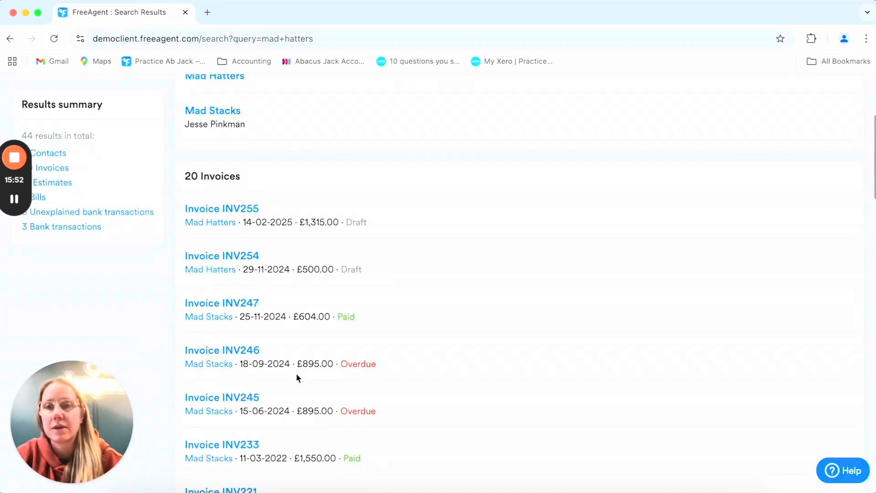
{"action": "scroll", "coordinate": [288, 440], "scroll_direction": "down", "scroll_amount": 6}
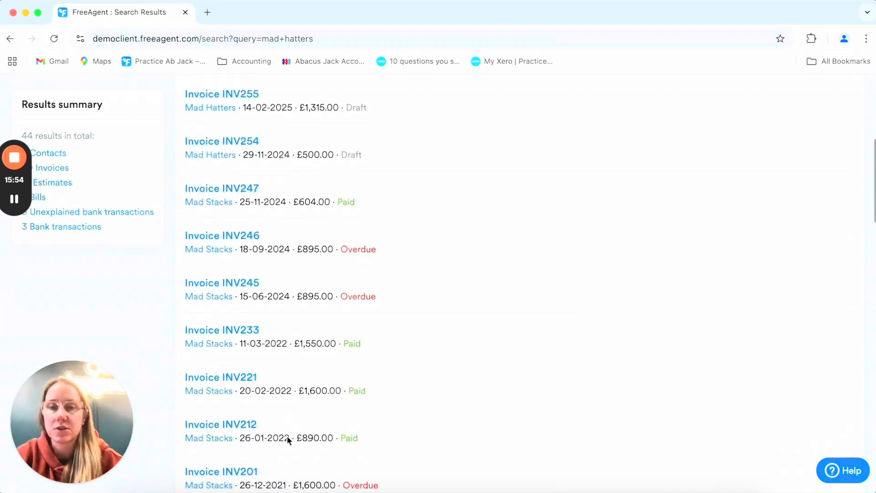
{"action": "scroll", "coordinate": [350, 327], "scroll_direction": "up", "scroll_amount": 12}
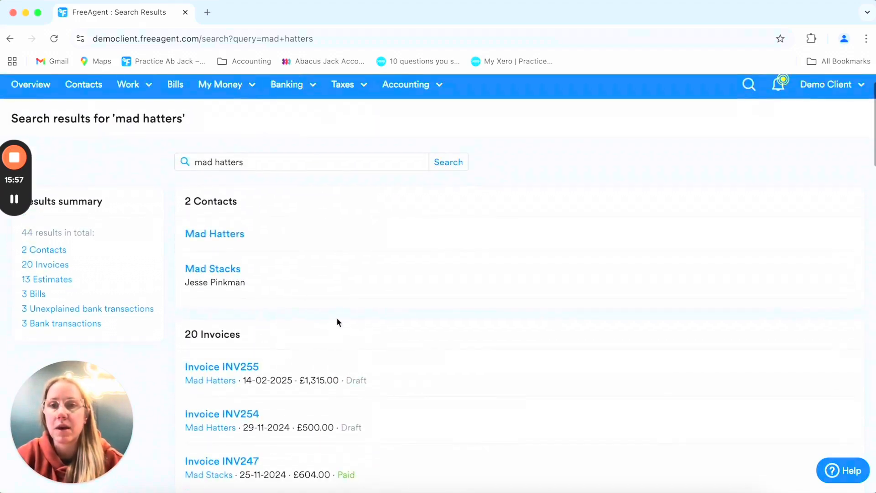
Open the Mad Hatters contact and view its invoices and its Statement of Account options.
{"action": "left_click", "coordinate": [223, 233]}
{"action": "left_click", "coordinate": [124, 181]}
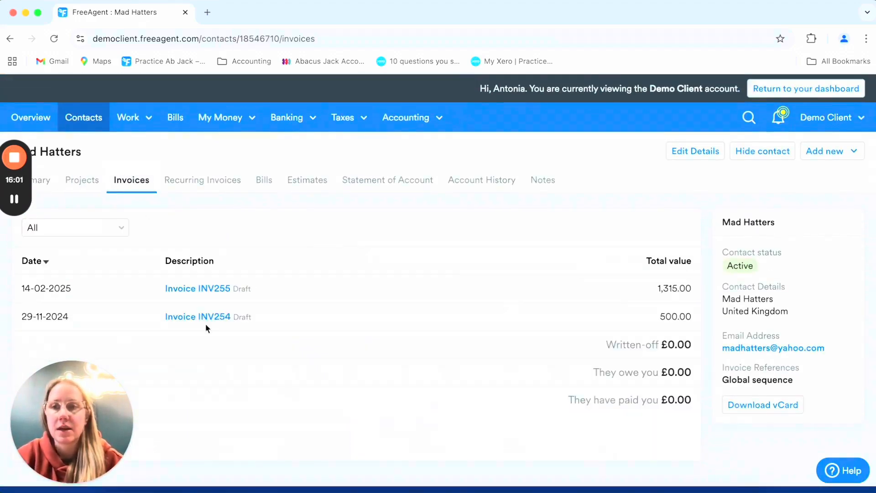
{"action": "left_click", "coordinate": [405, 177]}
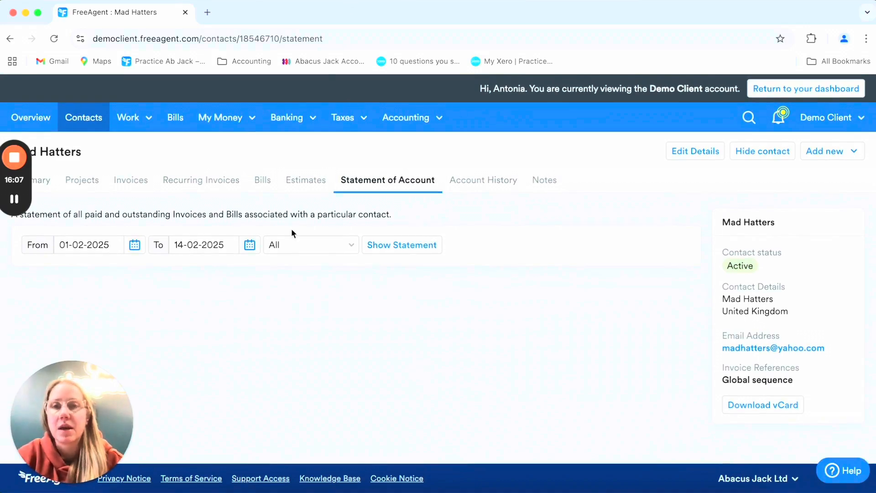
Open the Aged Debtors report and examine each customer's outstanding invoices and how long they have been owed.
{"action": "left_click", "coordinate": [411, 122]}
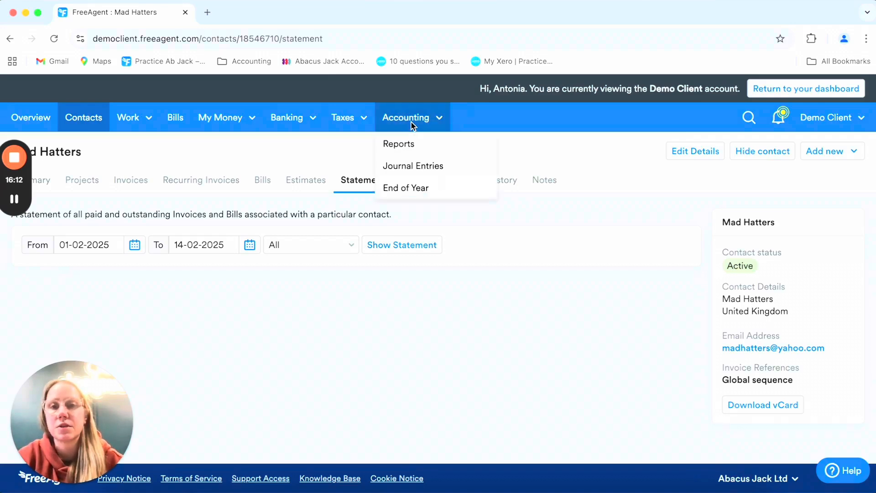
{"action": "left_click", "coordinate": [445, 153]}
{"action": "scroll", "coordinate": [437, 228], "scroll_direction": "down", "scroll_amount": 3}
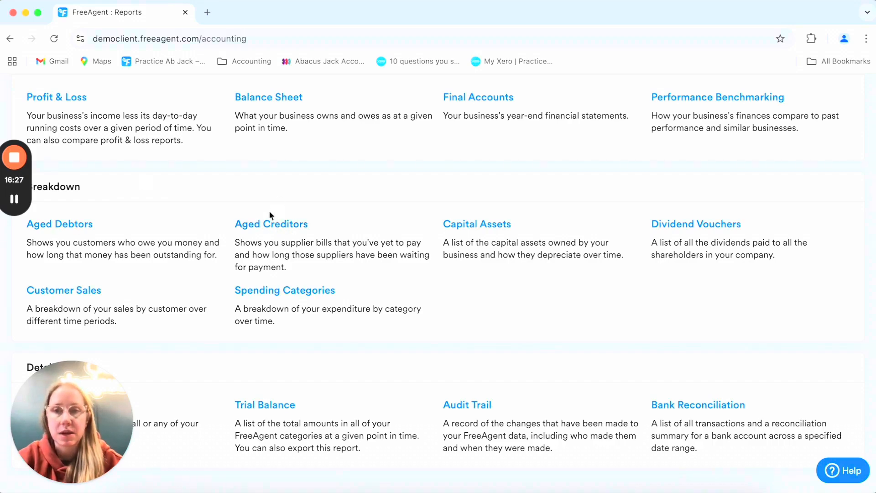
{"action": "left_click", "coordinate": [66, 225]}
{"action": "scroll", "coordinate": [379, 292], "scroll_direction": "down", "scroll_amount": 1}
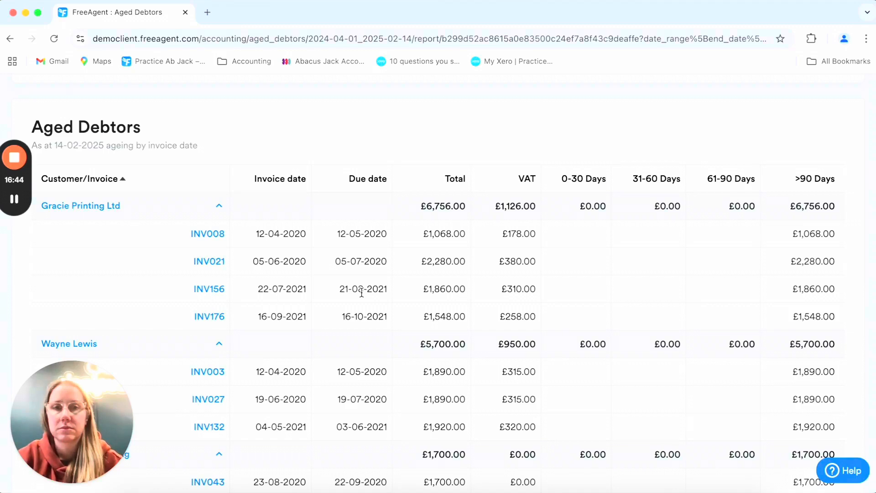
{"action": "scroll", "coordinate": [362, 292], "scroll_direction": "down", "scroll_amount": 1}
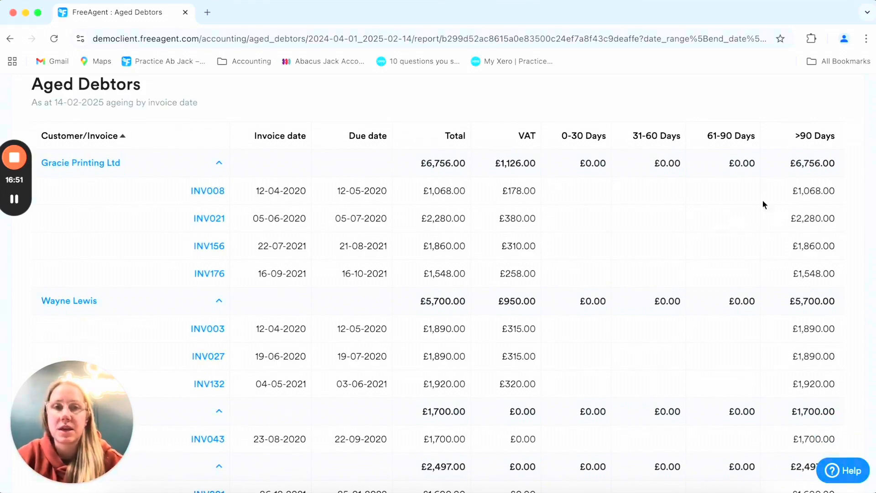
{"action": "scroll", "coordinate": [718, 256], "scroll_direction": "down", "scroll_amount": 1}
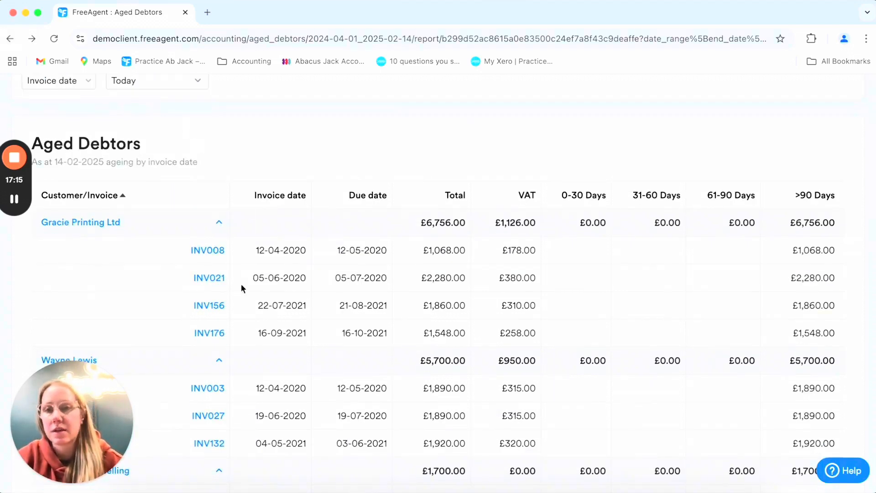
Open Gracie Printing Ltd's invoice INV008 from the debtors report and review its contents and reminder options.
{"action": "left_click", "coordinate": [203, 251]}
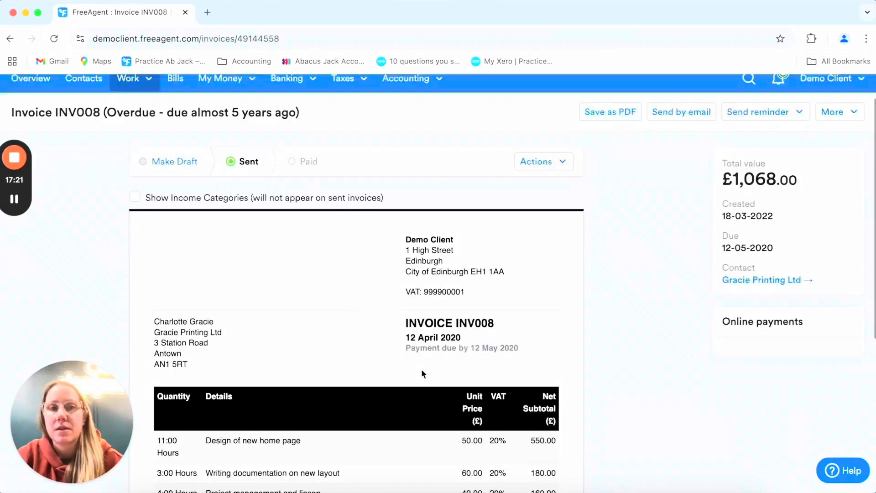
{"action": "scroll", "coordinate": [420, 369], "scroll_direction": "down", "scroll_amount": 5}
{"action": "scroll", "coordinate": [420, 369], "scroll_direction": "up", "scroll_amount": 6}
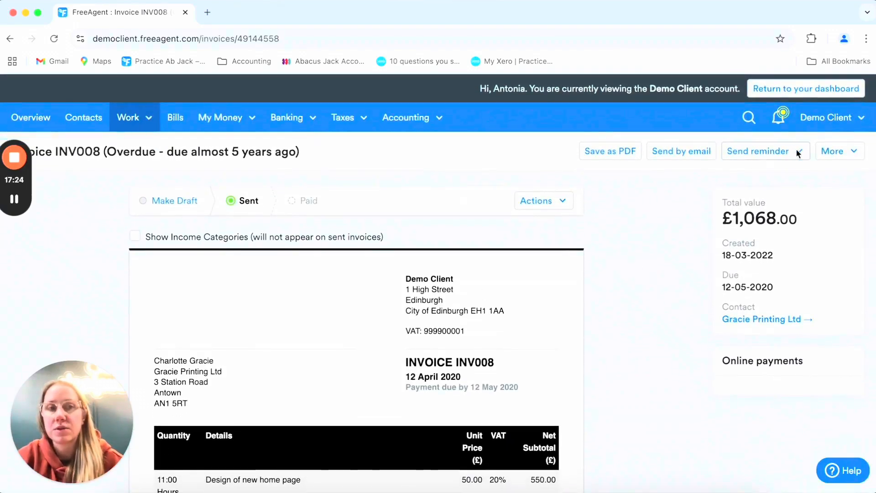
{"action": "left_click", "coordinate": [798, 152]}
Open the Gracie Printing Ltd contact from the invoice and show its Statement of Account for 01-02-2025 to 14-02-2025.
{"action": "scroll", "coordinate": [647, 229], "scroll_direction": "down", "scroll_amount": 2}
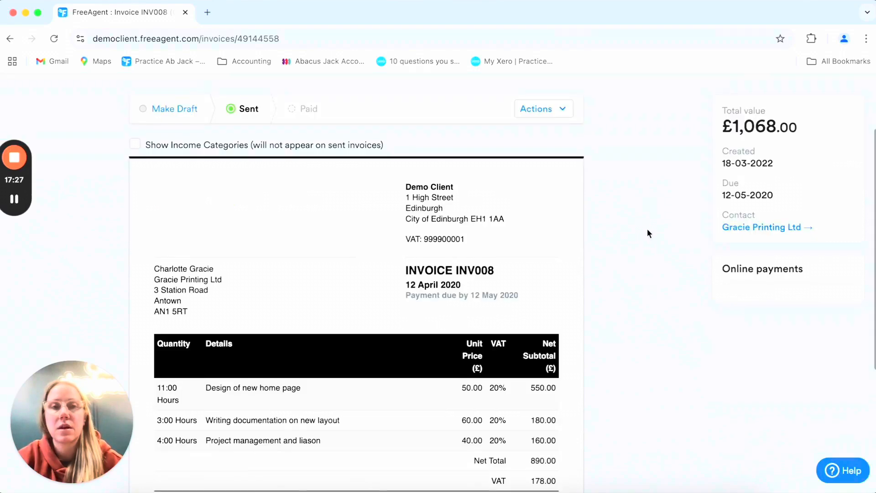
{"action": "left_click", "coordinate": [774, 231]}
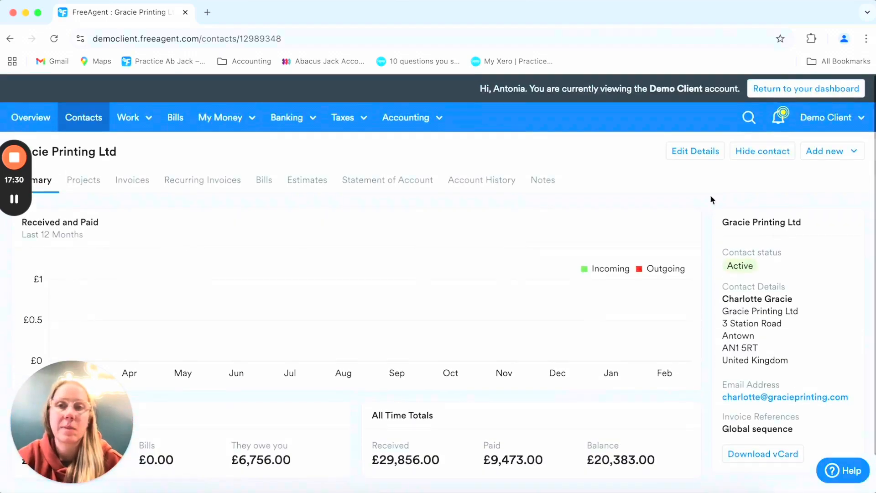
{"action": "left_click", "coordinate": [367, 173]}
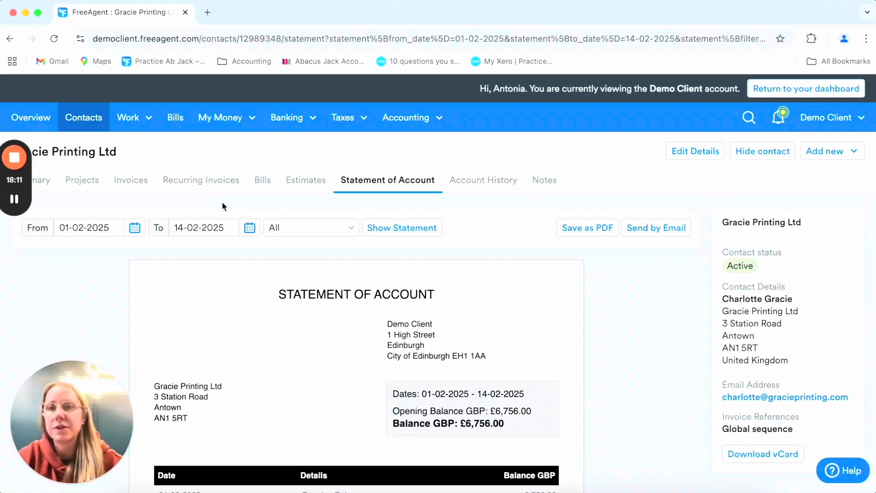
Go to Recurring Invoices and start creating a new recurring invoice profile.
{"action": "left_click", "coordinate": [148, 119]}
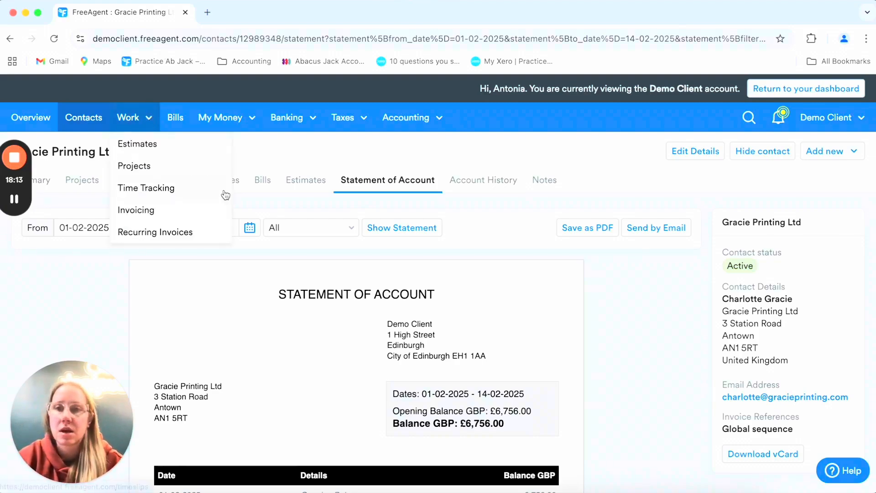
{"action": "left_click", "coordinate": [175, 238]}
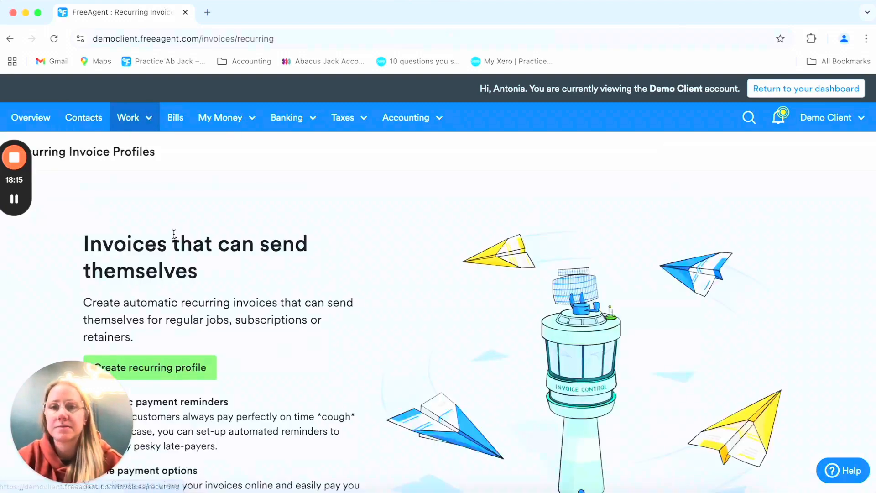
{"action": "scroll", "coordinate": [164, 283], "scroll_direction": "down", "scroll_amount": 2}
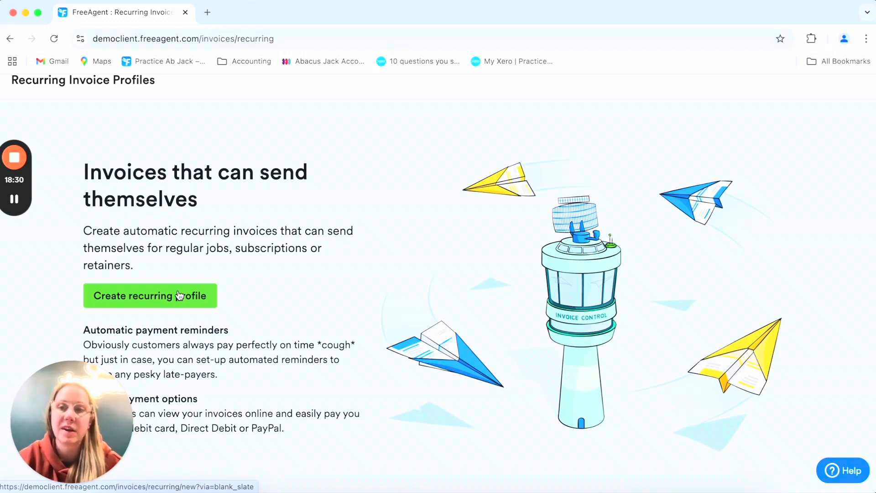
{"action": "left_click", "coordinate": [179, 295]}
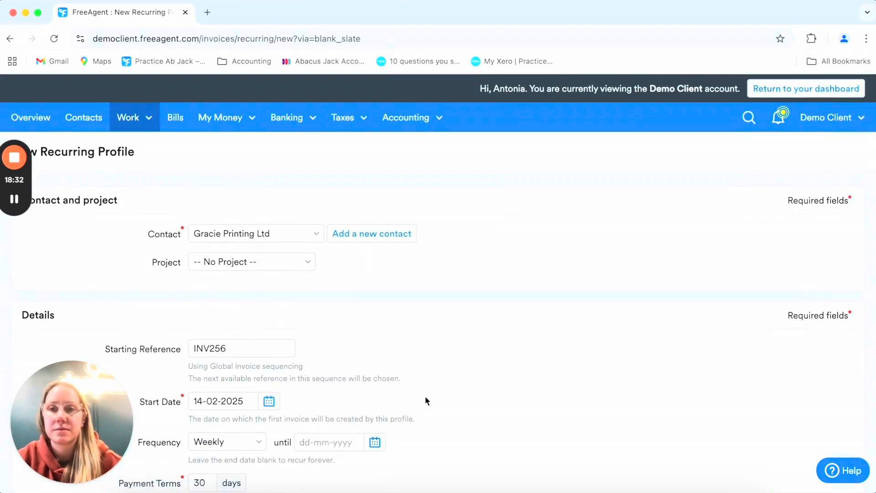
Set the recurring profile's start date to 01-03-2025.
{"action": "scroll", "coordinate": [425, 396], "scroll_direction": "down", "scroll_amount": 2}
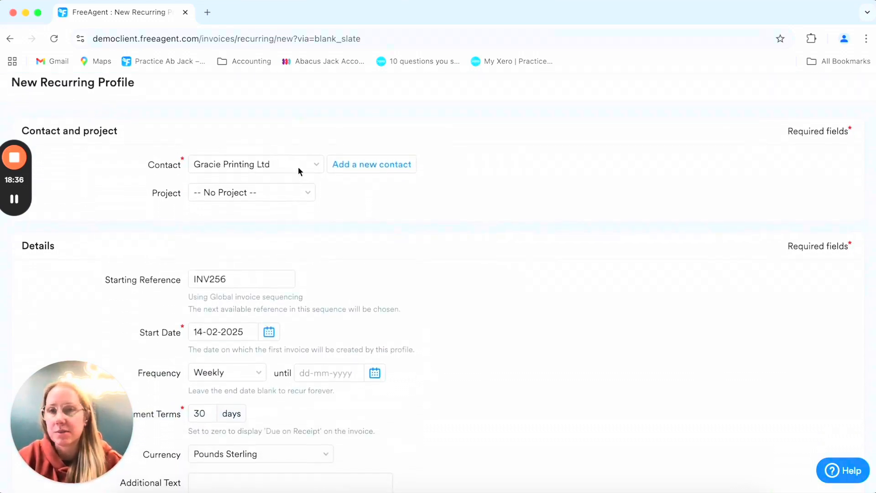
{"action": "scroll", "coordinate": [407, 278], "scroll_direction": "down", "scroll_amount": 3}
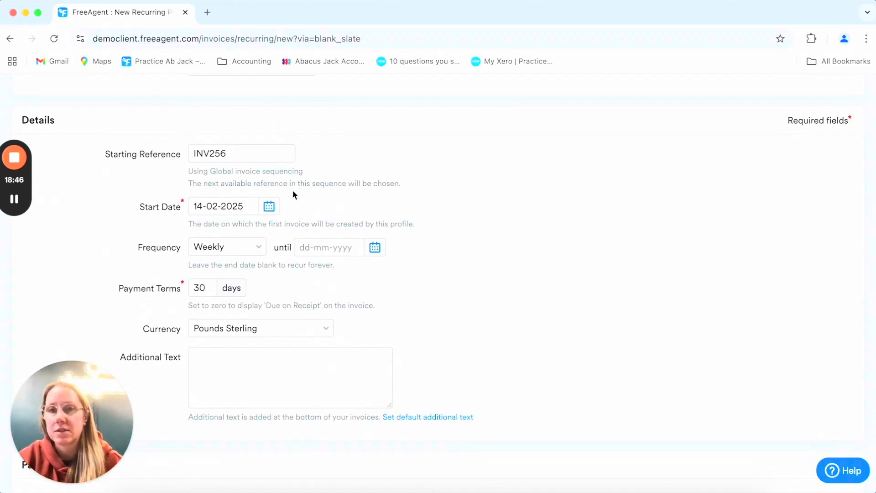
{"action": "left_click", "coordinate": [268, 206]}
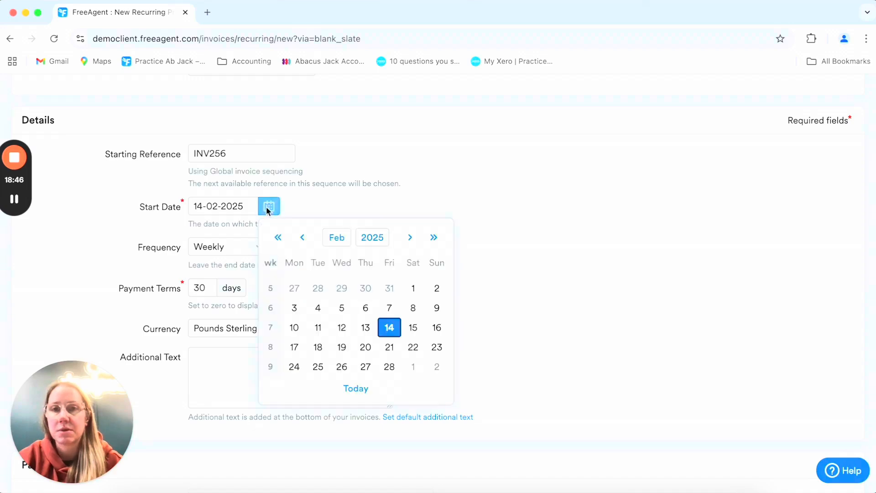
{"action": "left_click", "coordinate": [413, 366]}
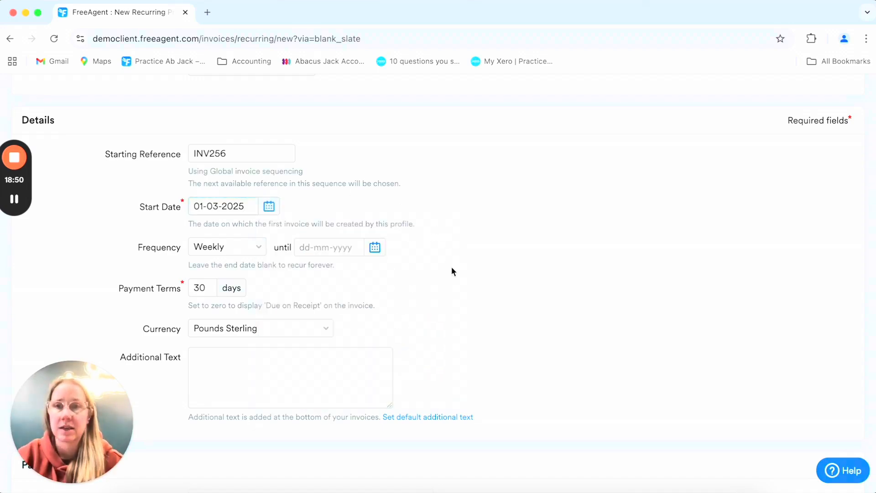
Set the recurring profile's frequency to Monthly and its payment terms to 0 days.
{"action": "scroll", "coordinate": [451, 271], "scroll_direction": "down", "scroll_amount": 1}
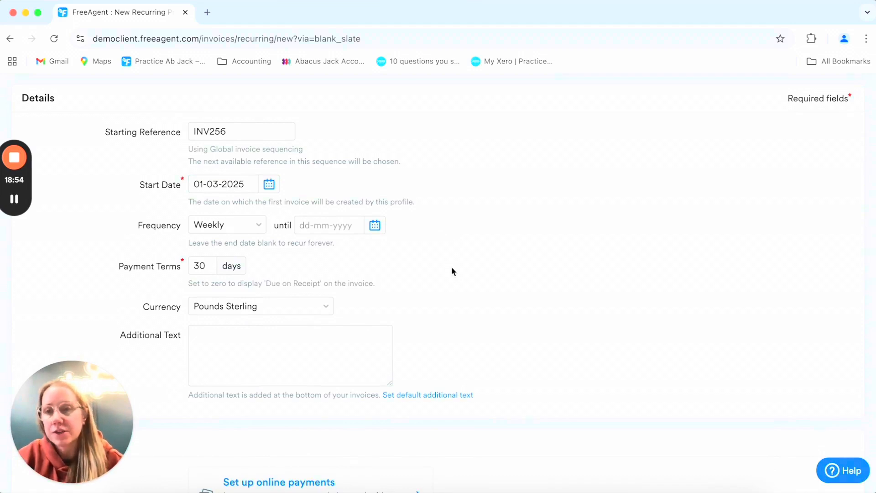
{"action": "left_click", "coordinate": [226, 222]}
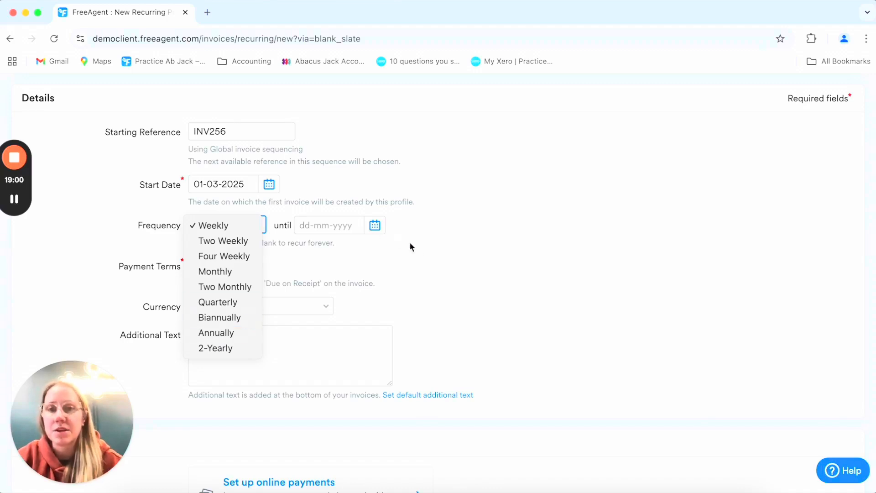
{"action": "left_click", "coordinate": [410, 243]}
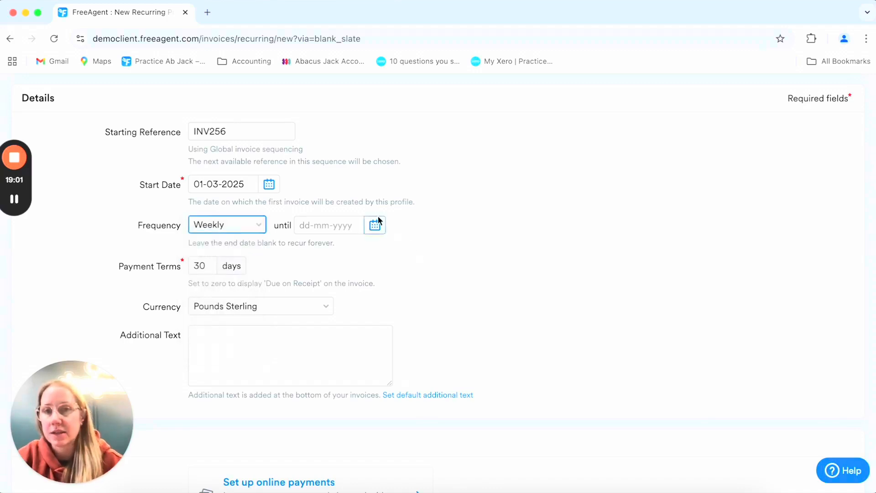
{"action": "left_click", "coordinate": [230, 225]}
{"action": "left_click", "coordinate": [234, 274]}
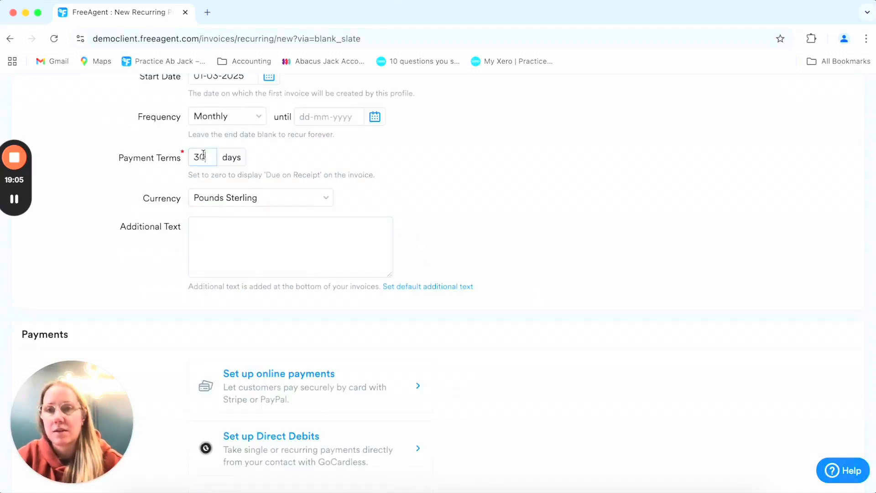
{"action": "double_click", "coordinate": [202, 156]}
{"action": "type", "text": "0"}
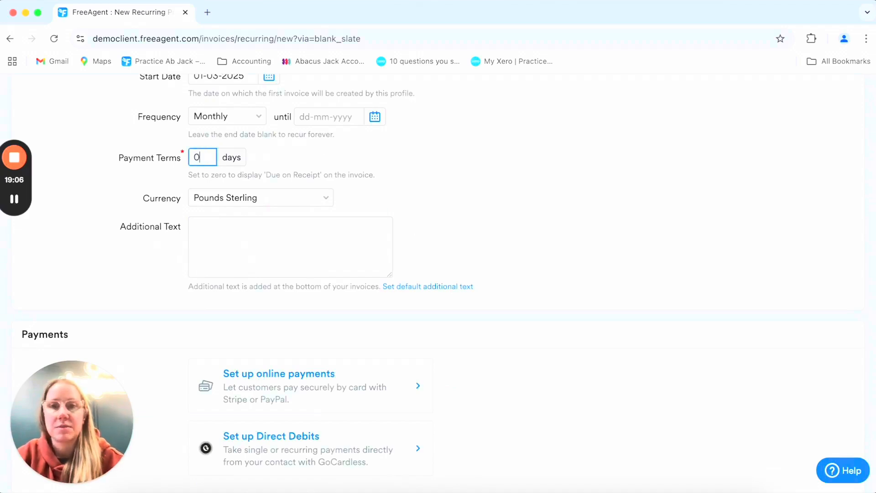
Enable automatic emailing of the invoice with the default template and create the new recurring profile.
{"action": "scroll", "coordinate": [475, 228], "scroll_direction": "down", "scroll_amount": 6}
{"action": "scroll", "coordinate": [475, 228], "scroll_direction": "up", "scroll_amount": 3}
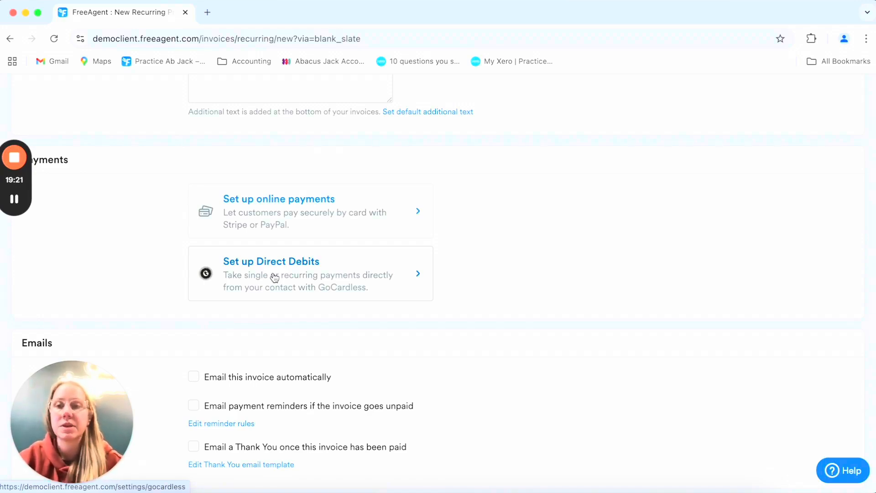
{"action": "scroll", "coordinate": [274, 276], "scroll_direction": "down", "scroll_amount": 3}
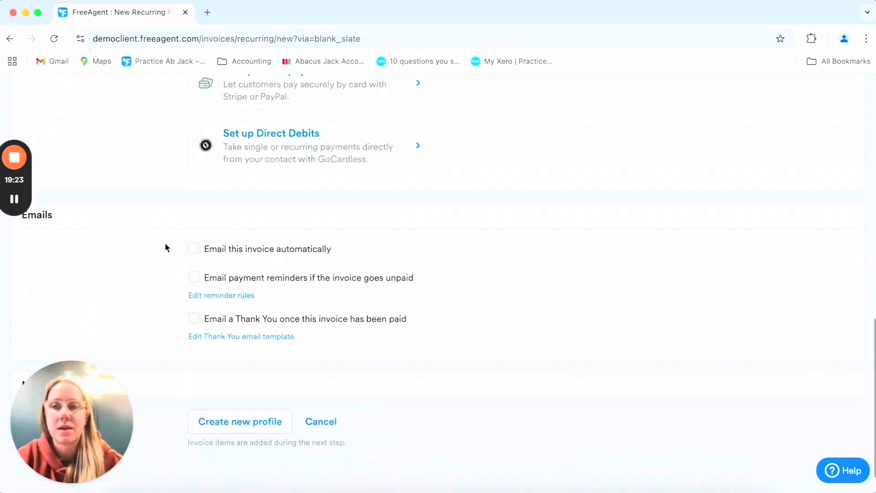
{"action": "left_click", "coordinate": [193, 248]}
{"action": "scroll", "coordinate": [293, 360], "scroll_direction": "down", "scroll_amount": 1}
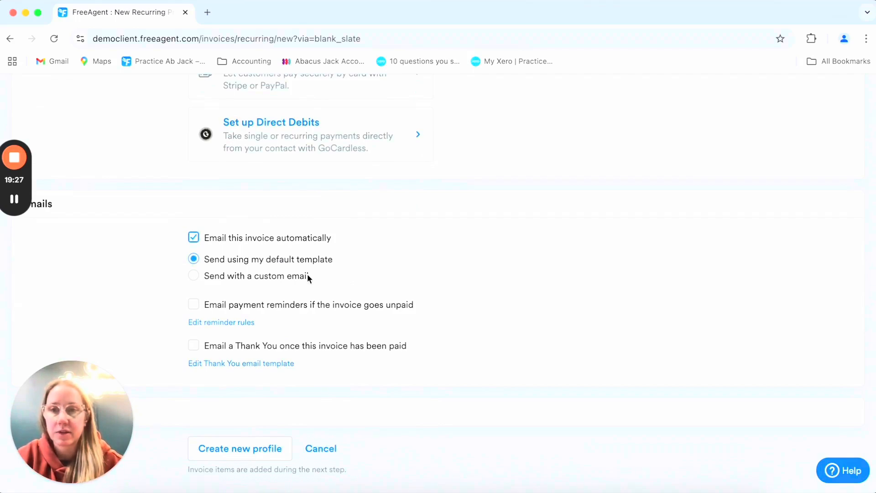
{"action": "scroll", "coordinate": [379, 324], "scroll_direction": "down", "scroll_amount": 2}
{"action": "left_click", "coordinate": [245, 384]}
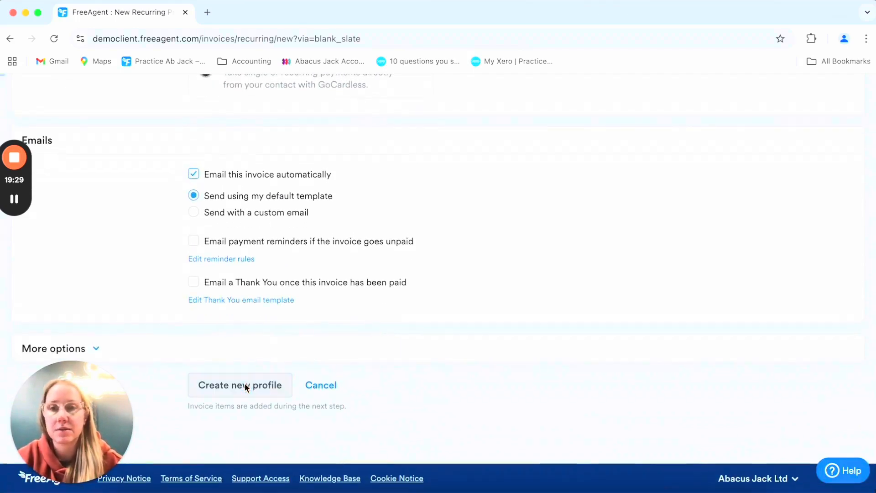
Start an invoice item on the recurring profile with the unit Services and the details "Monthly Accountancy Support".
{"action": "scroll", "coordinate": [245, 385], "scroll_direction": "down", "scroll_amount": 3}
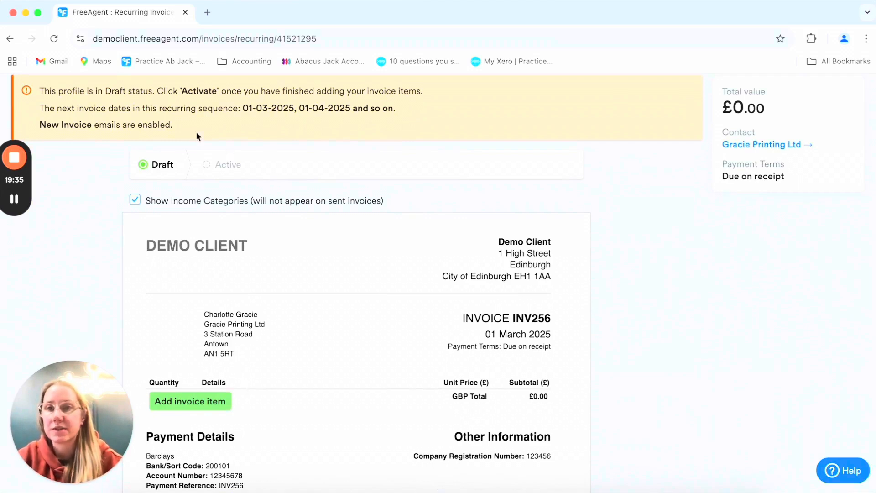
{"action": "scroll", "coordinate": [314, 308], "scroll_direction": "down", "scroll_amount": 1}
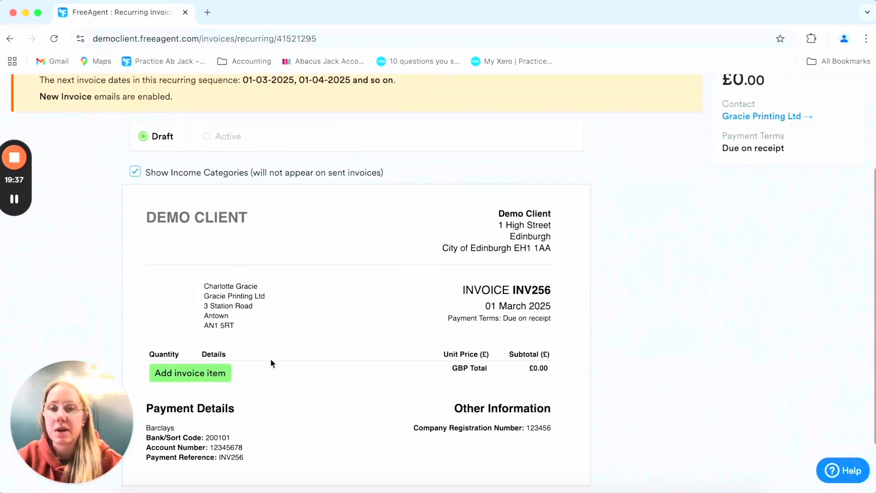
{"action": "left_click", "coordinate": [211, 379]}
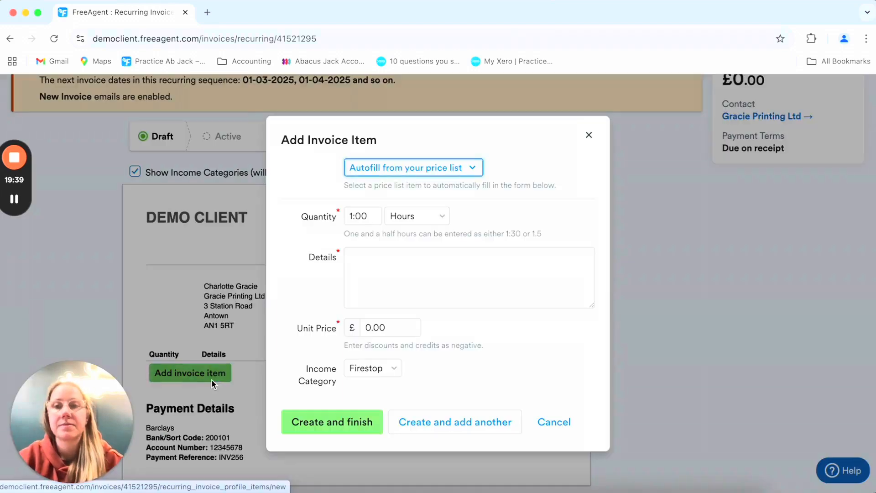
{"action": "left_click", "coordinate": [423, 214]}
{"action": "left_click", "coordinate": [435, 324]}
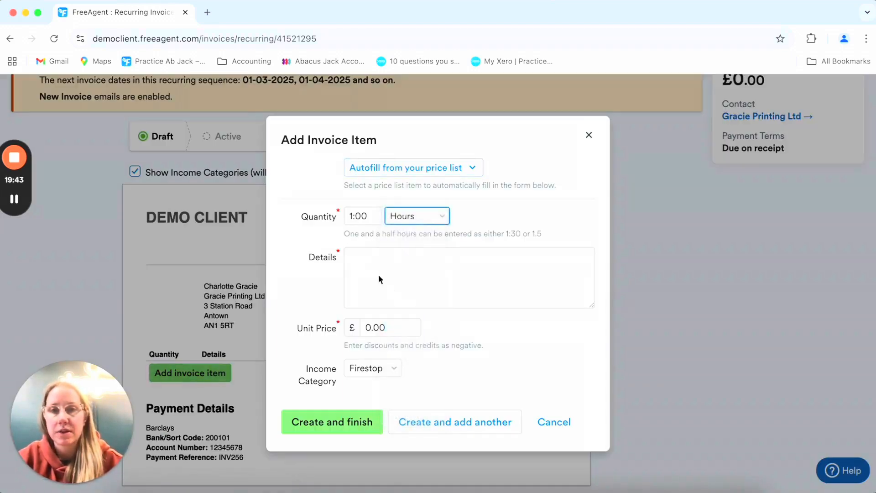
{"action": "left_click", "coordinate": [378, 273]}
{"action": "type", "text": "Monthly A"}
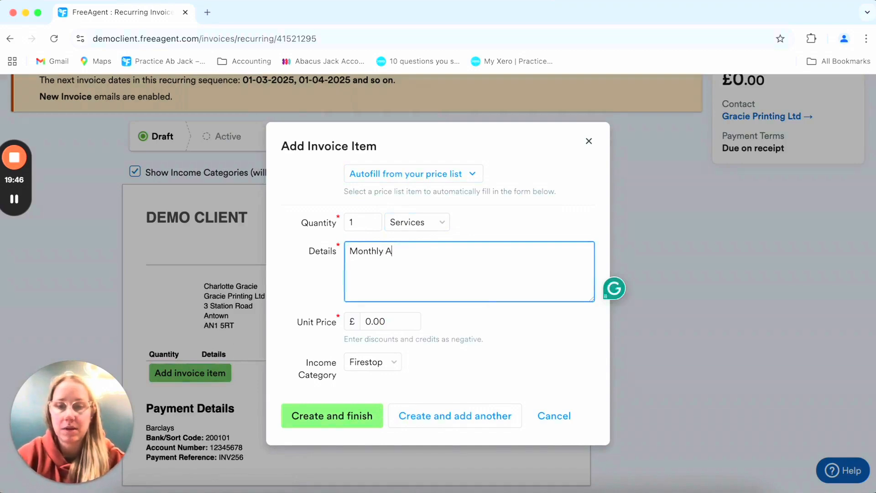
{"action": "type", "text": "ccountancy Support"}
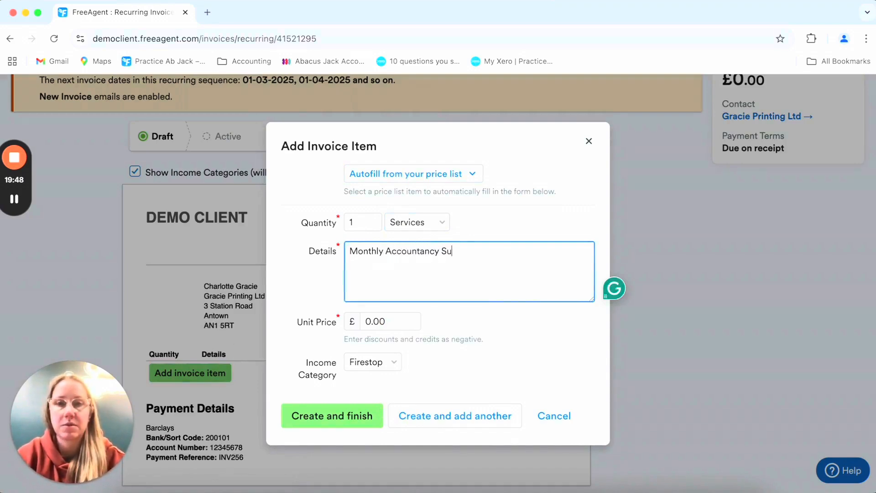
Set the item's unit price to £125 and its income category to Sales, and finish creating the item.
{"action": "left_click", "coordinate": [401, 322]}
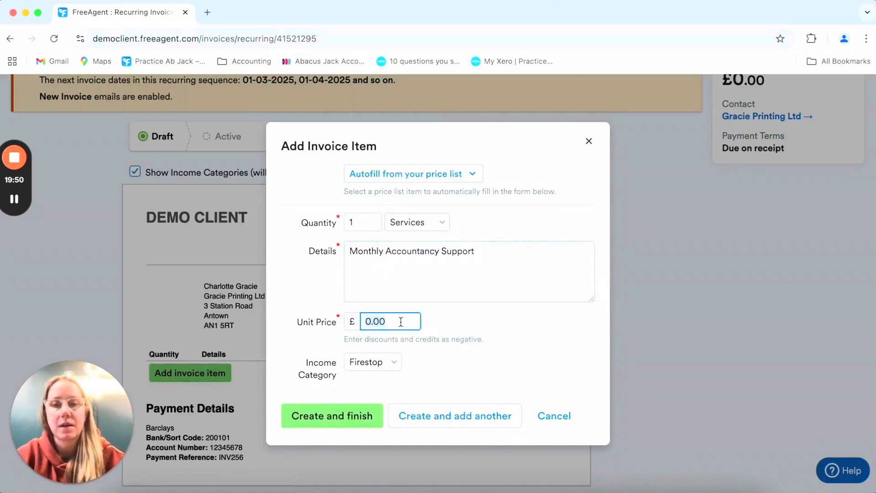
{"action": "type", "text": "124"}
{"action": "key", "text": "BackSpace"}
{"action": "type", "text": "5"}
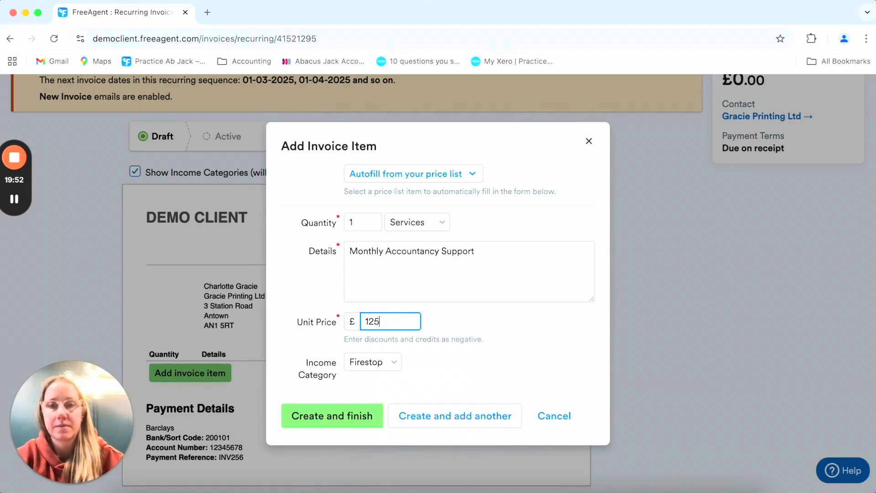
{"action": "left_click", "coordinate": [470, 370]}
{"action": "left_click", "coordinate": [371, 362]}
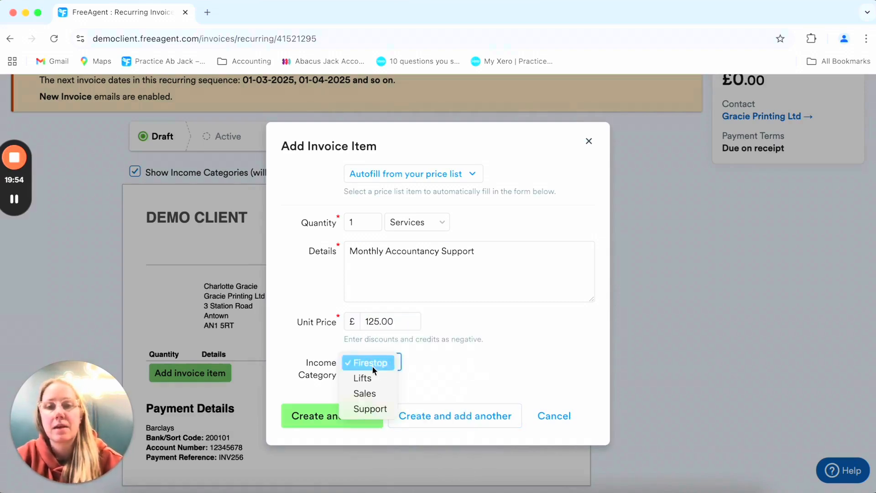
{"action": "left_click", "coordinate": [385, 391]}
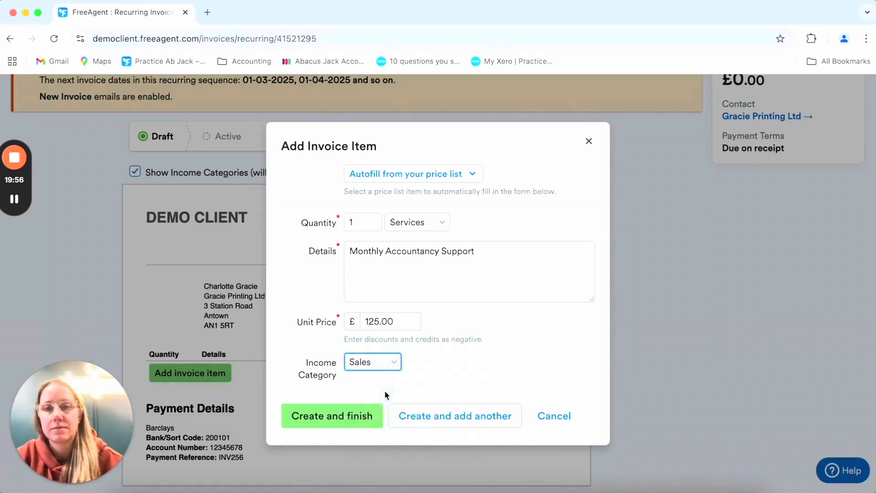
{"action": "left_click", "coordinate": [357, 419]}
{"action": "scroll", "coordinate": [569, 439], "scroll_direction": "down", "scroll_amount": 3}
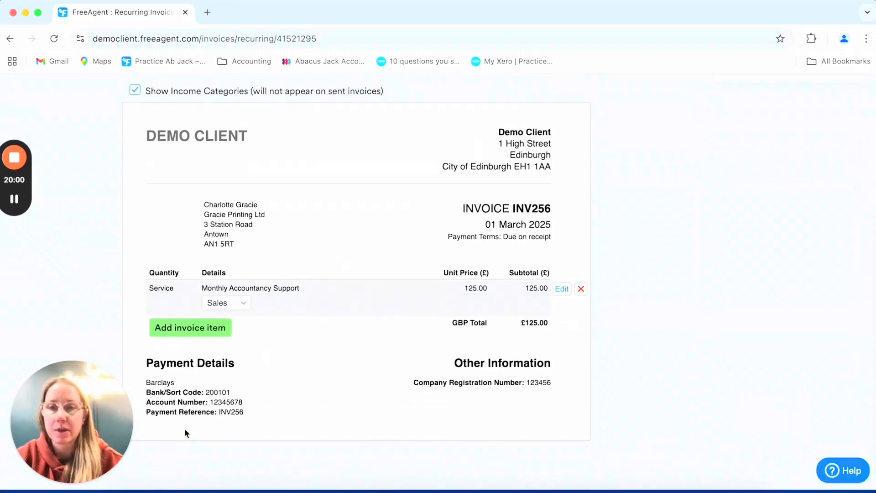
Go to the bank accounts, open the Business Current Account and show its transactions for all time periods.
{"action": "scroll", "coordinate": [273, 360], "scroll_direction": "up", "scroll_amount": 4}
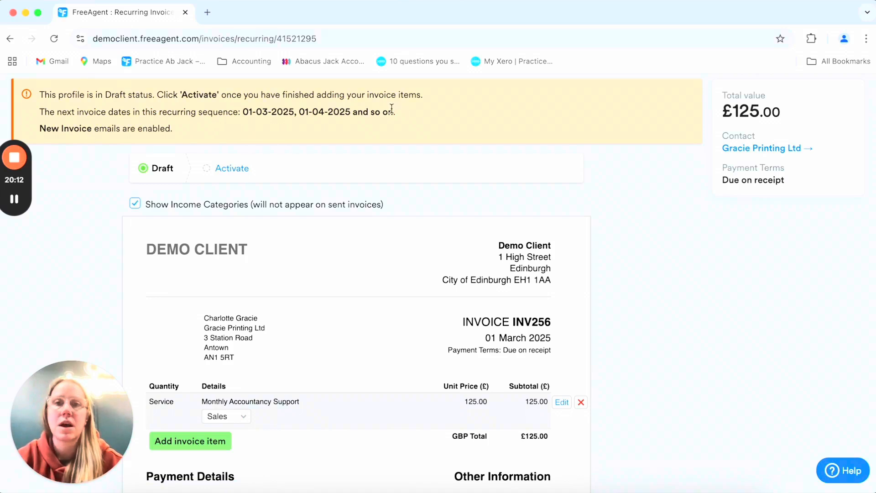
{"action": "scroll", "coordinate": [399, 108], "scroll_direction": "down", "scroll_amount": 1}
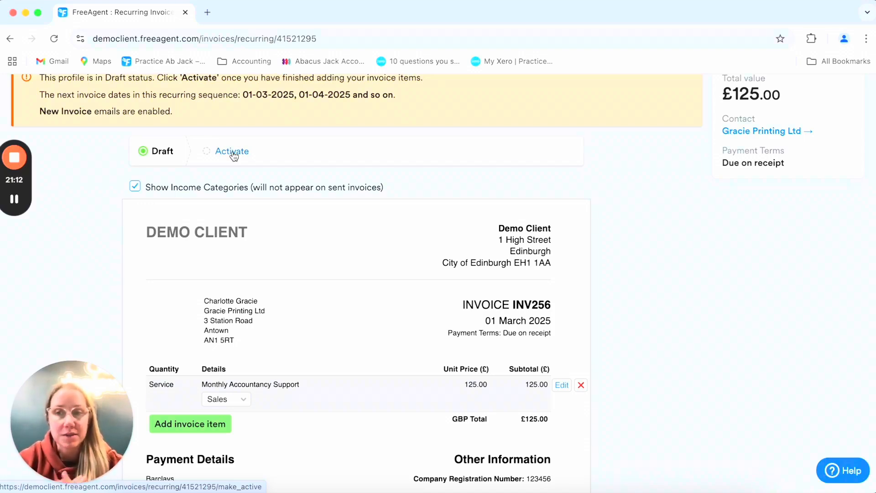
{"action": "scroll", "coordinate": [363, 216], "scroll_direction": "up", "scroll_amount": 3}
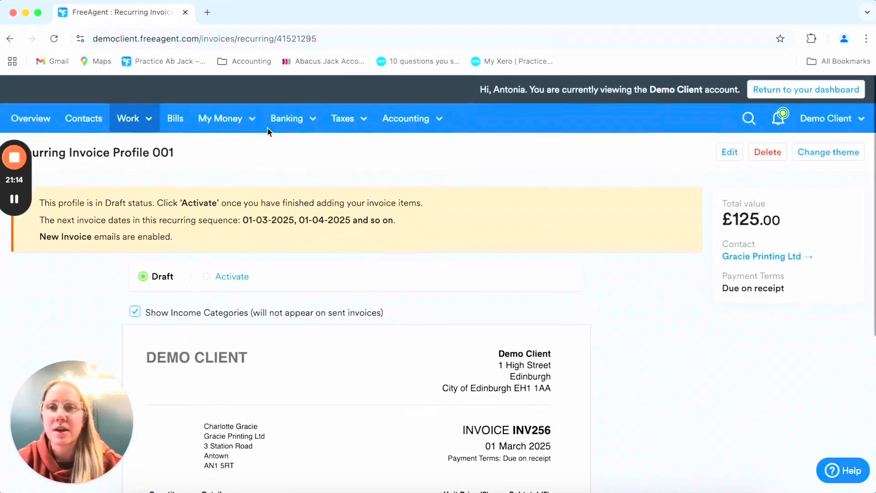
{"action": "left_click", "coordinate": [292, 125]}
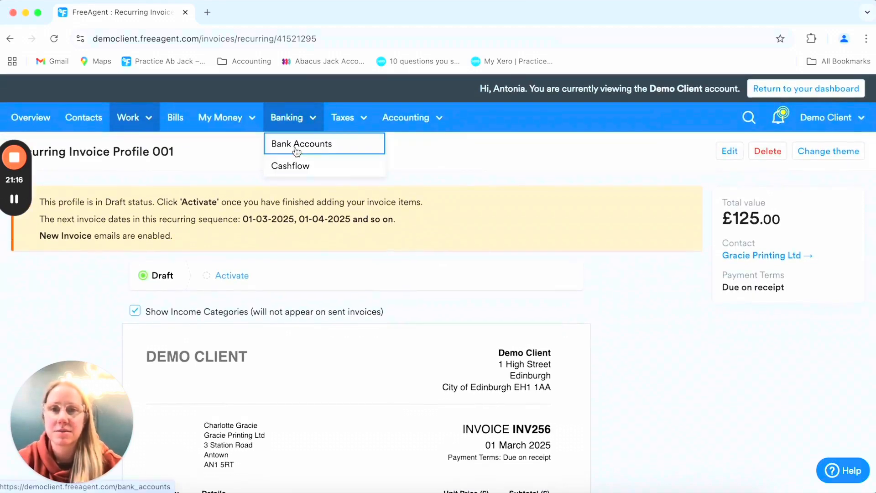
{"action": "left_click", "coordinate": [294, 146]}
{"action": "scroll", "coordinate": [352, 364], "scroll_direction": "down", "scroll_amount": 5}
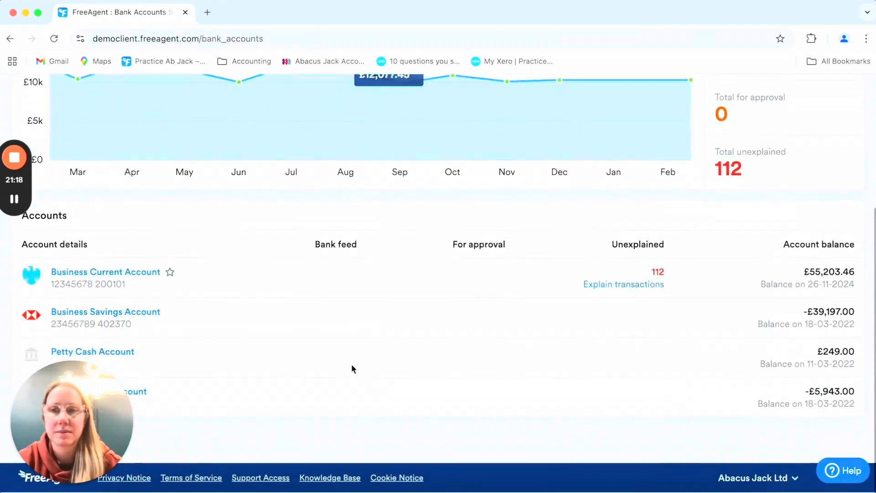
{"action": "left_click", "coordinate": [132, 274]}
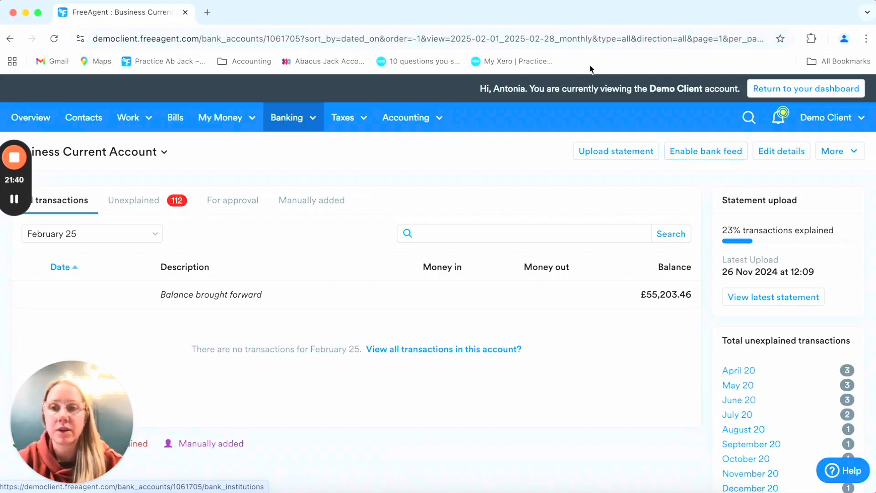
{"action": "left_click", "coordinate": [129, 237]}
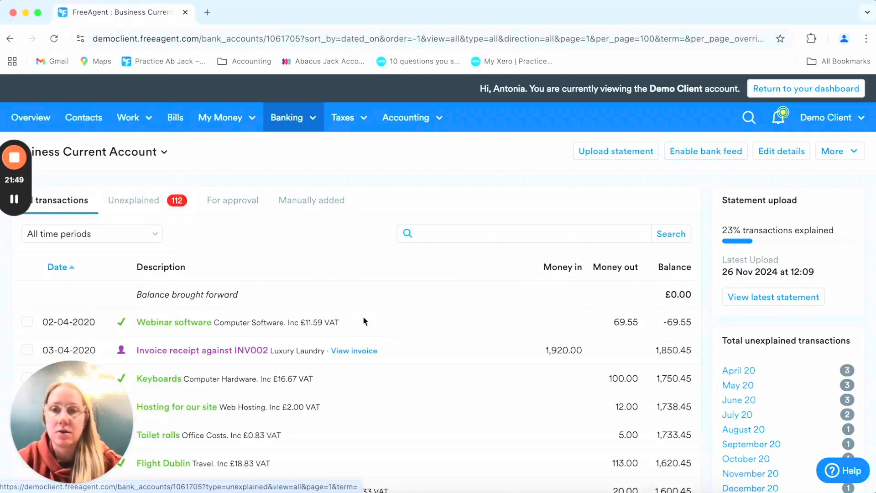
Browse the account's transactions and open the unexplained Networking meeting fees entry dated 19-04-2020.
{"action": "scroll", "coordinate": [381, 400], "scroll_direction": "down", "scroll_amount": 3}
{"action": "scroll", "coordinate": [381, 400], "scroll_direction": "down", "scroll_amount": 20}
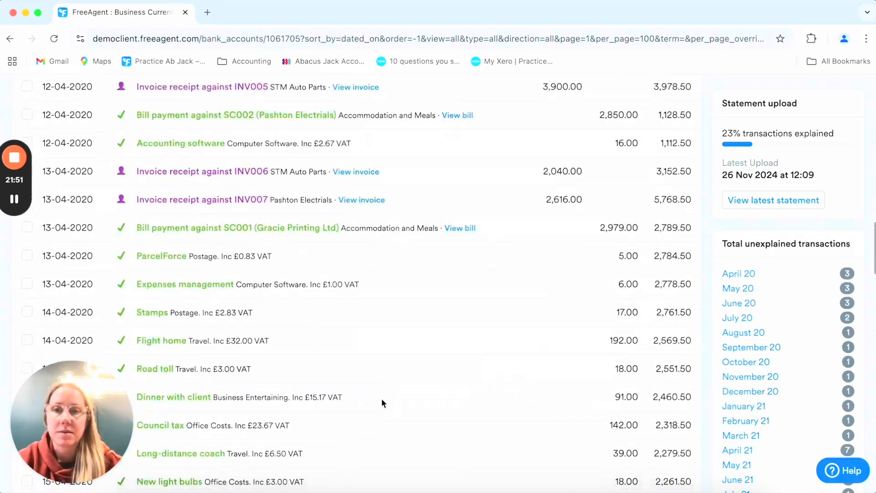
{"action": "scroll", "coordinate": [382, 400], "scroll_direction": "down", "scroll_amount": 14}
{"action": "scroll", "coordinate": [382, 395], "scroll_direction": "up", "scroll_amount": 8}
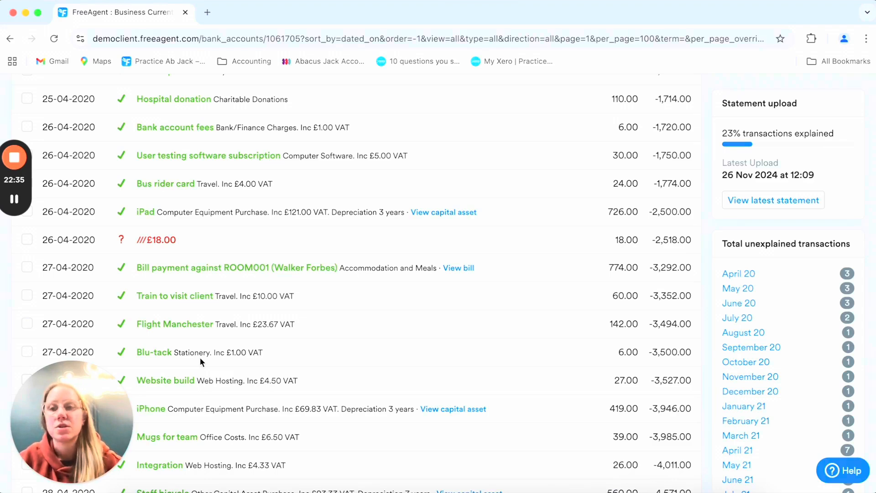
{"action": "scroll", "coordinate": [199, 357], "scroll_direction": "up", "scroll_amount": 15}
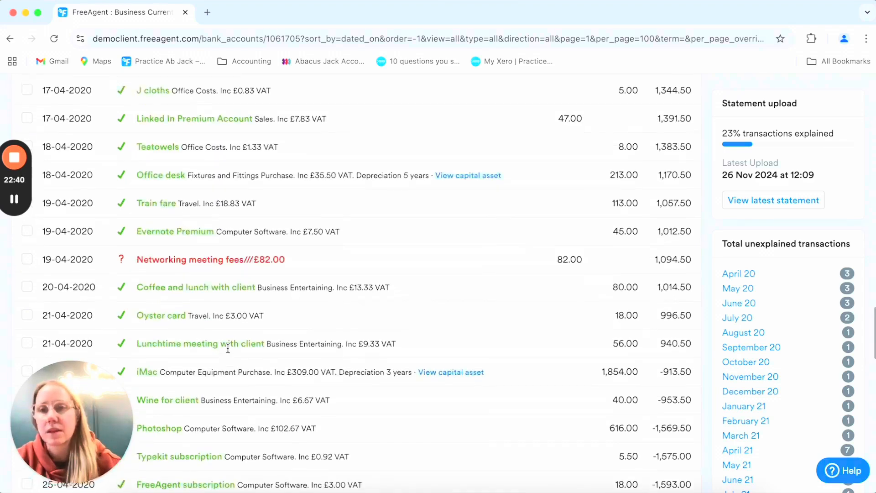
{"action": "scroll", "coordinate": [227, 347], "scroll_direction": "down", "scroll_amount": 2}
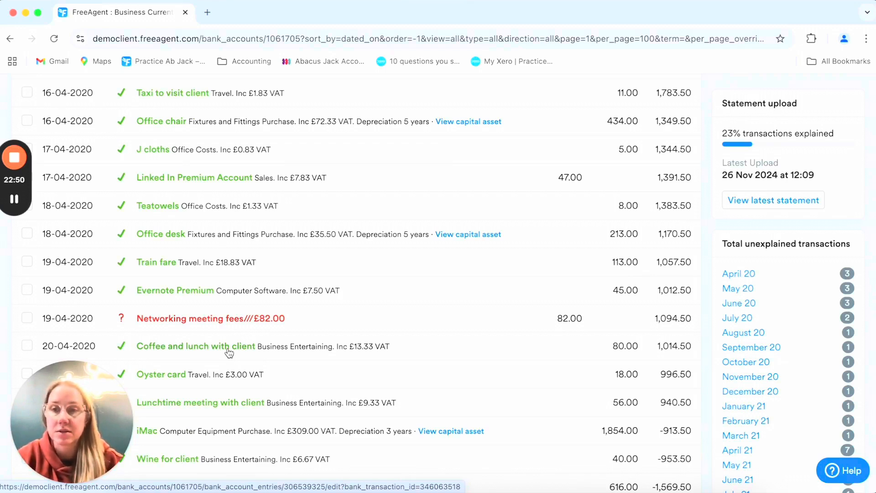
{"action": "left_click", "coordinate": [229, 318]}
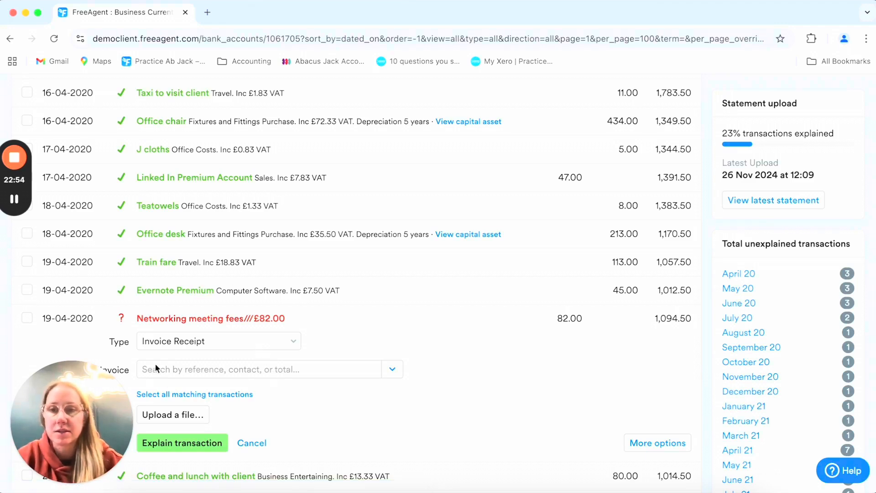
Explain the Networking meeting fees transaction as an Invoice Receipt against the overdue invoice INV003.
{"action": "left_click", "coordinate": [330, 371]}
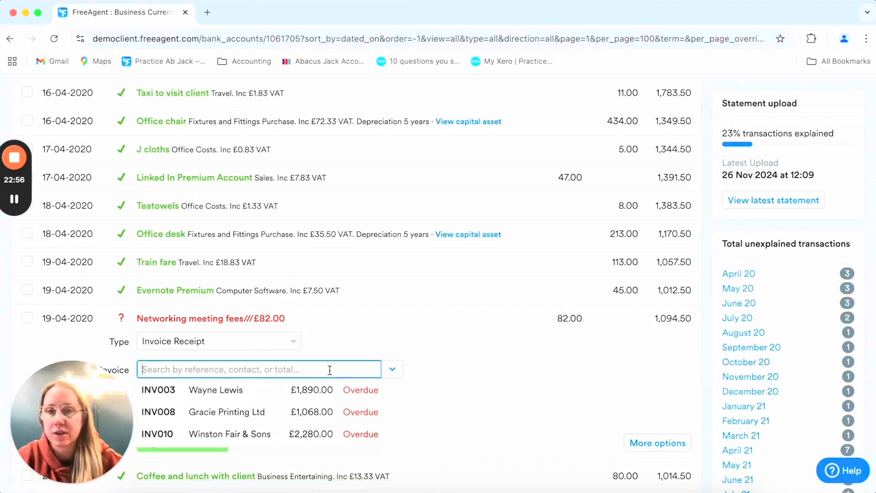
{"action": "scroll", "coordinate": [331, 420], "scroll_direction": "down", "scroll_amount": 5}
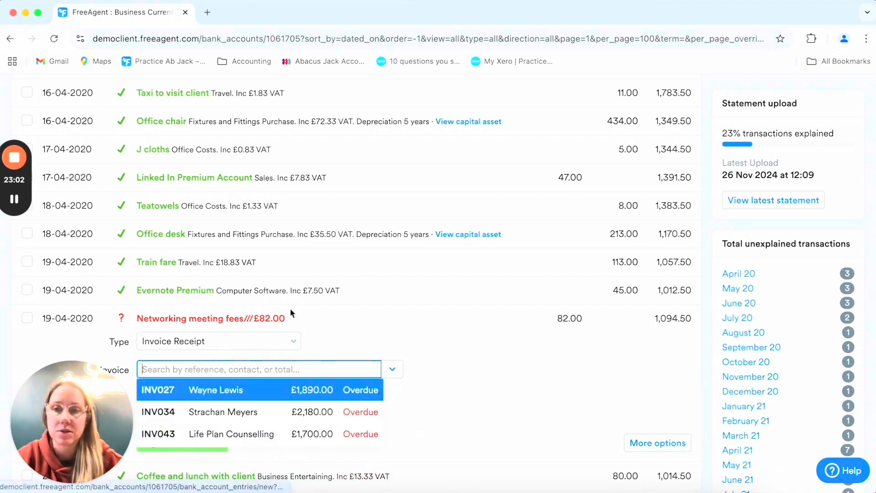
{"action": "scroll", "coordinate": [316, 418], "scroll_direction": "up", "scroll_amount": 5}
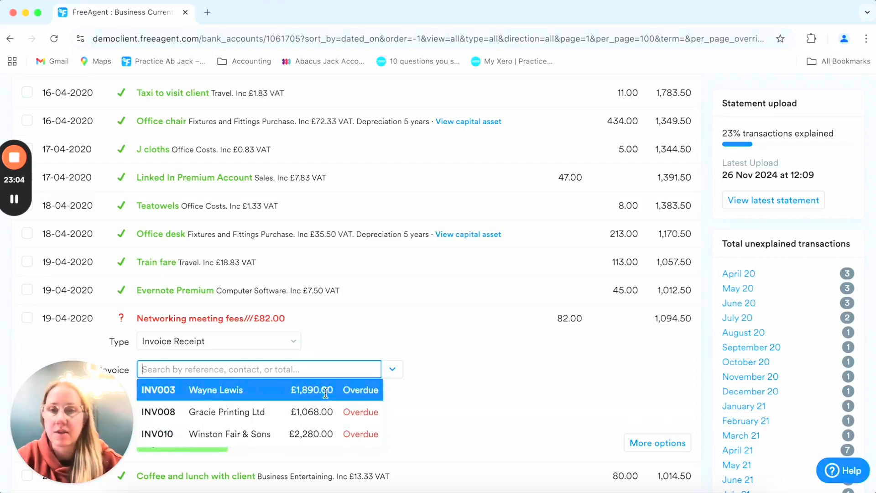
{"action": "left_click", "coordinate": [292, 390]}
{"action": "scroll", "coordinate": [289, 387], "scroll_direction": "down", "scroll_amount": 3}
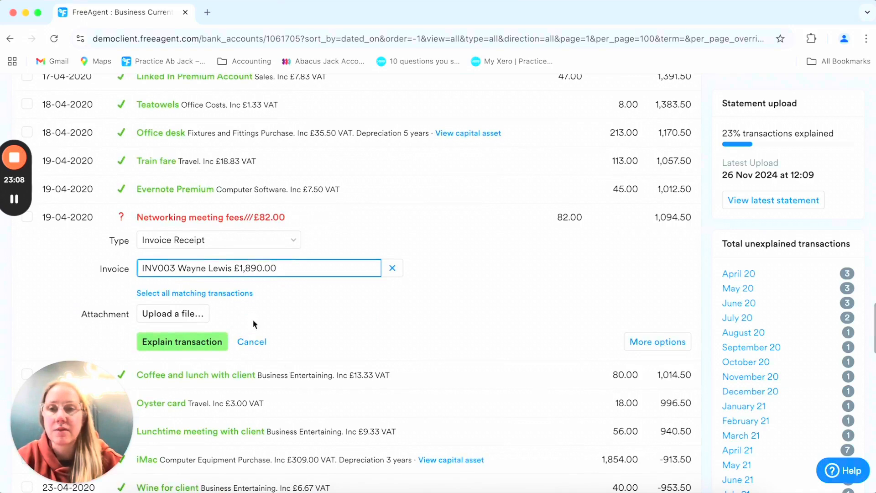
{"action": "left_click", "coordinate": [178, 343]}
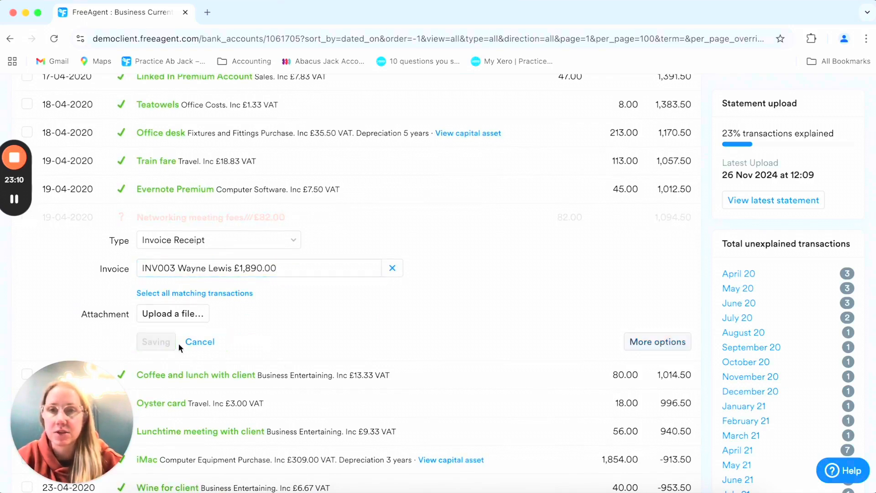
Open the full options of the Networking meeting fees transaction, remove its explanation and return to the entry in the transaction list.
{"action": "left_click", "coordinate": [655, 339]}
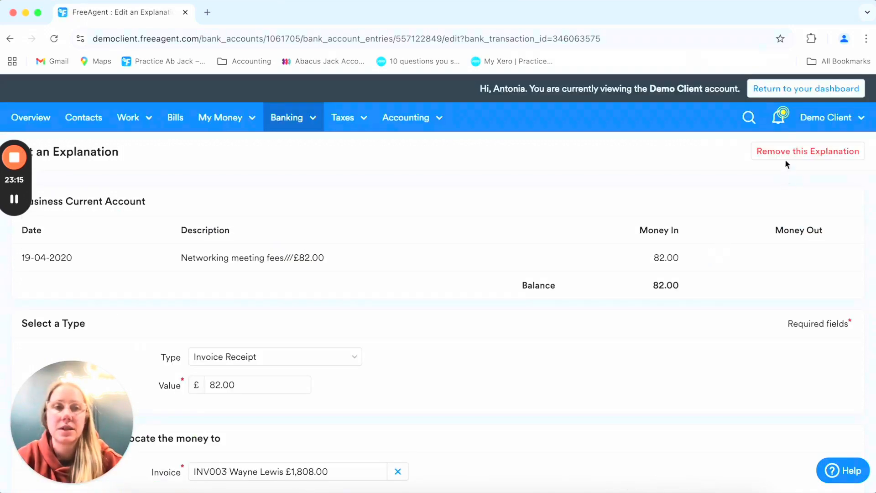
{"action": "left_click", "coordinate": [780, 155]}
{"action": "left_click", "coordinate": [393, 300]}
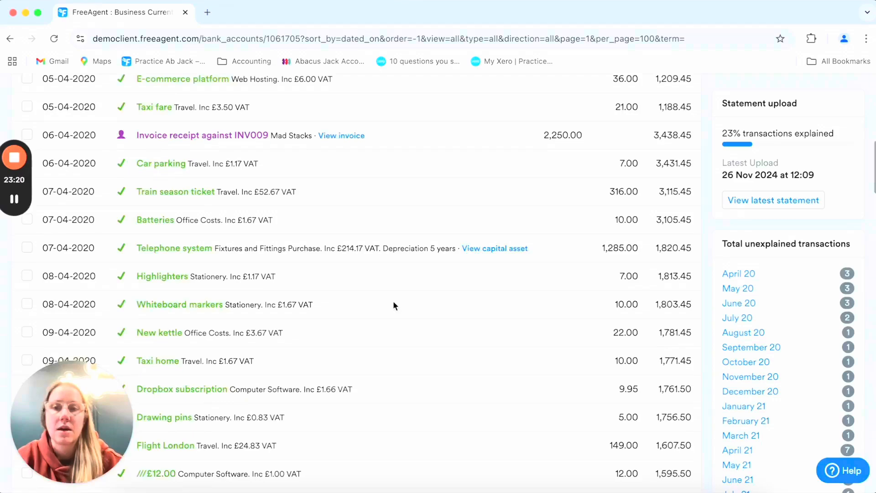
{"action": "scroll", "coordinate": [402, 250], "scroll_direction": "down", "scroll_amount": 8}
{"action": "scroll", "coordinate": [402, 251], "scroll_direction": "down", "scroll_amount": 15}
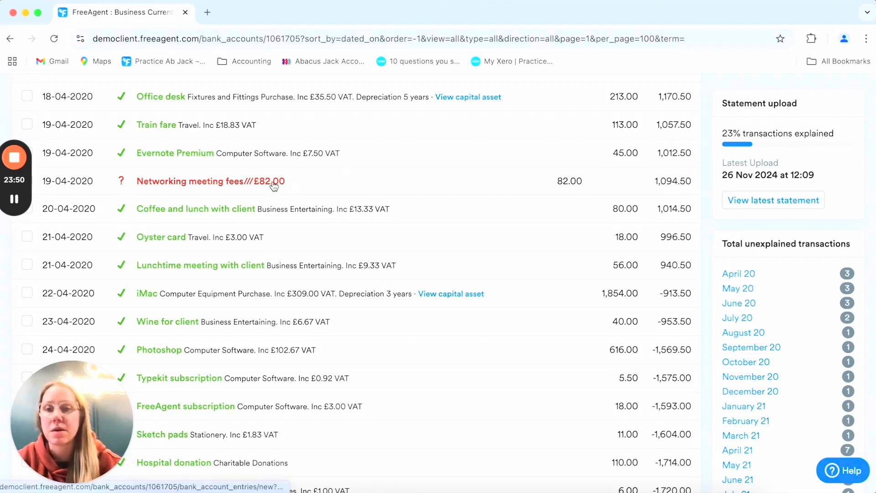
Open the Networking meeting fees entry dated 19-04-2020 and set its type to Sales with the Sales category.
{"action": "left_click", "coordinate": [231, 190]}
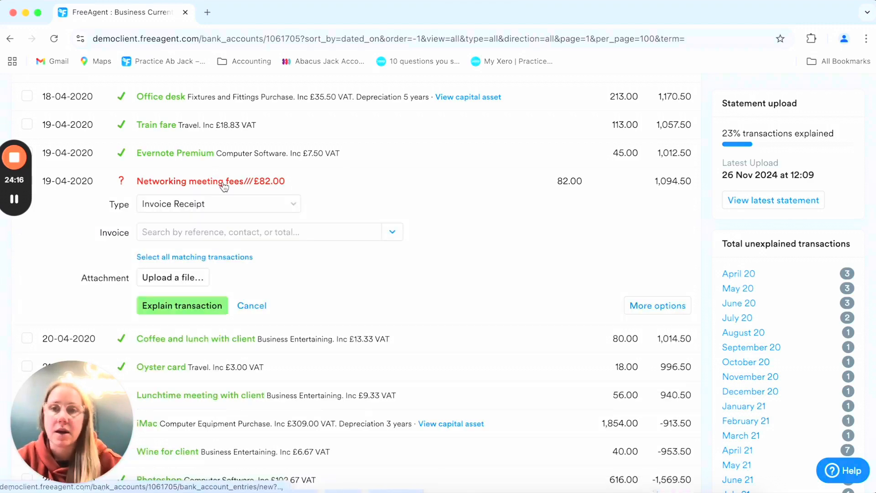
{"action": "left_click", "coordinate": [242, 203]}
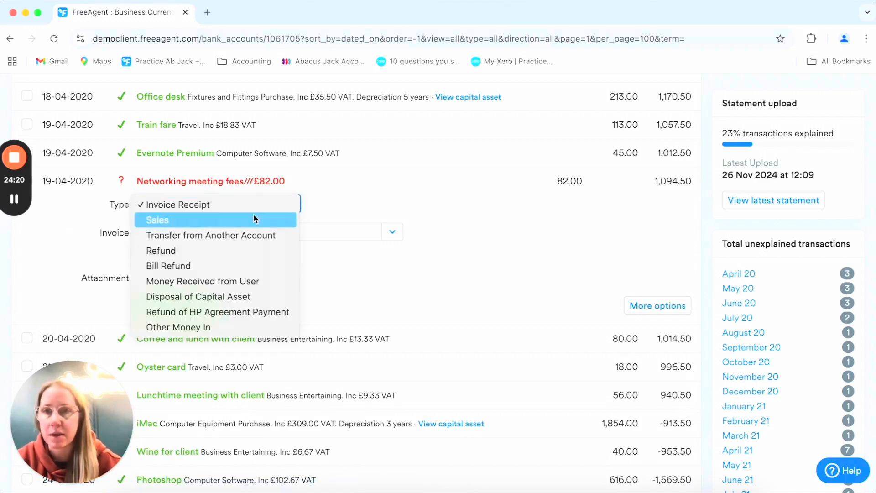
{"action": "left_click", "coordinate": [254, 216]}
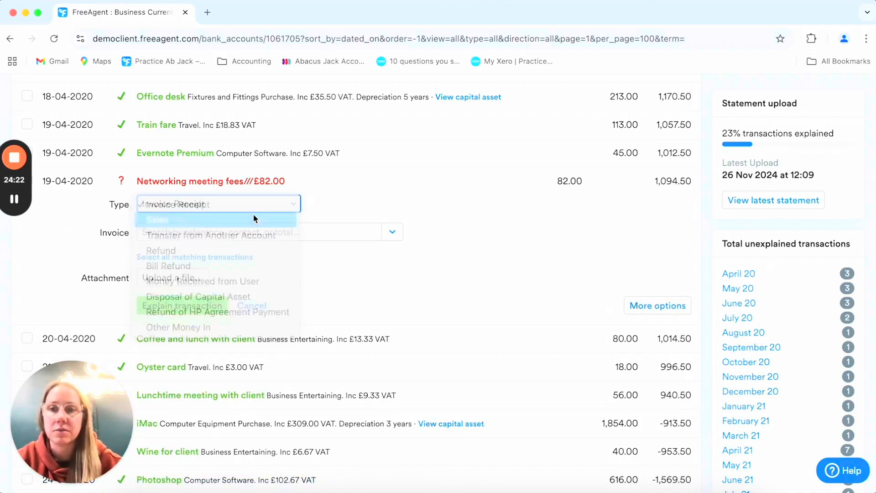
{"action": "left_click", "coordinate": [171, 265]}
{"action": "left_click", "coordinate": [175, 288]}
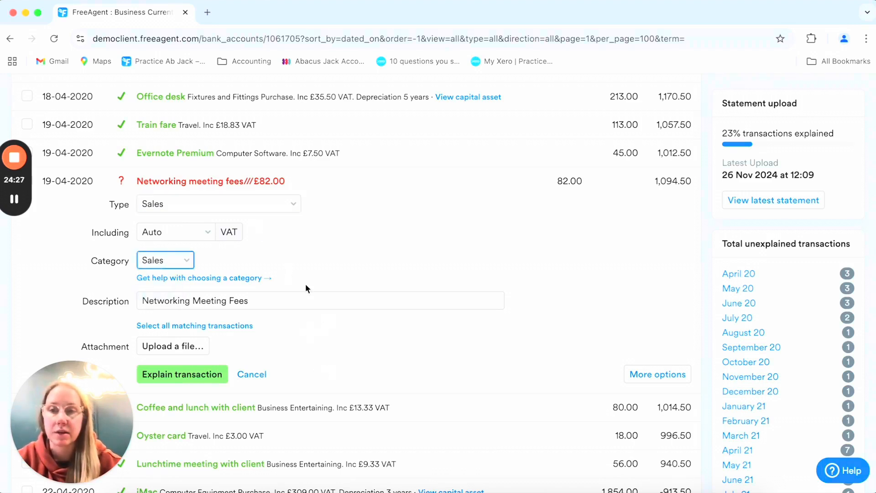
Try the type Transfer from Another Account on the entry, and replace it with Refund in the Advertising and Promotion category.
{"action": "left_click", "coordinate": [267, 206]}
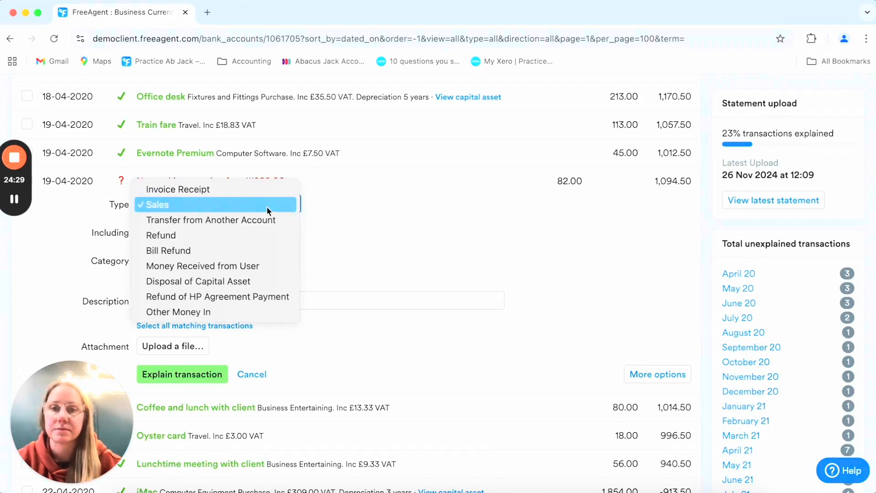
{"action": "left_click", "coordinate": [258, 221]}
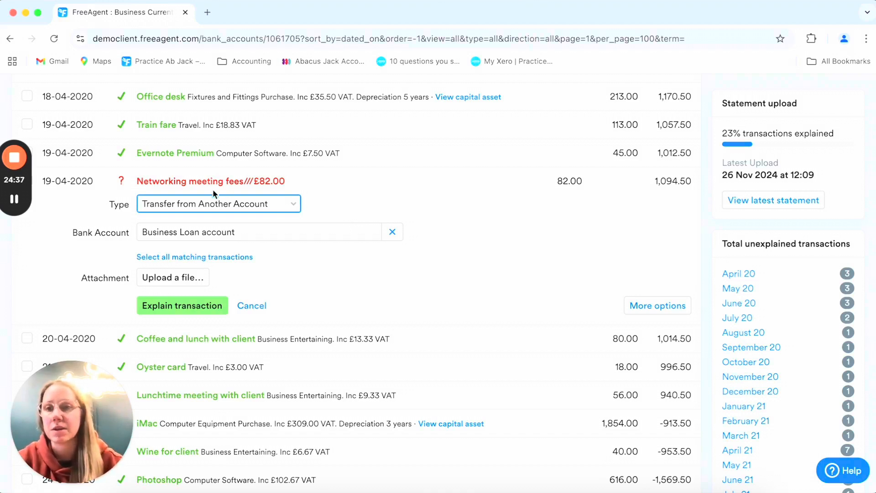
{"action": "left_click", "coordinate": [222, 207]}
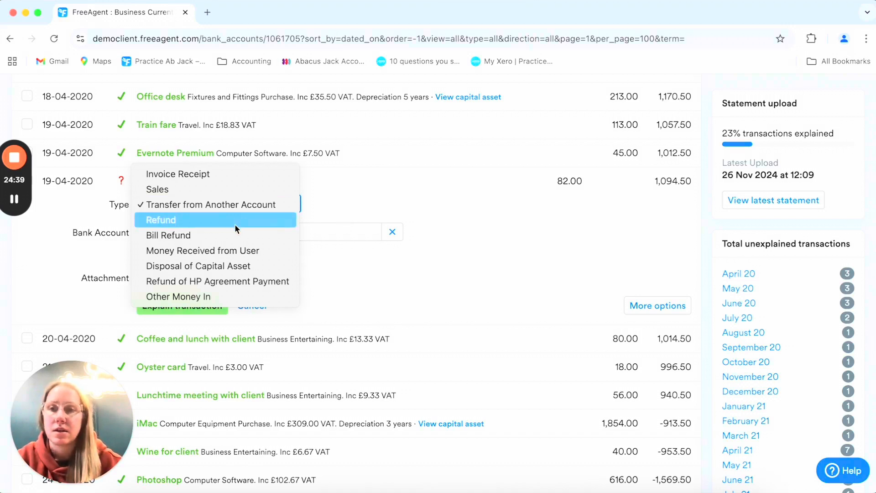
{"action": "left_click", "coordinate": [233, 217]}
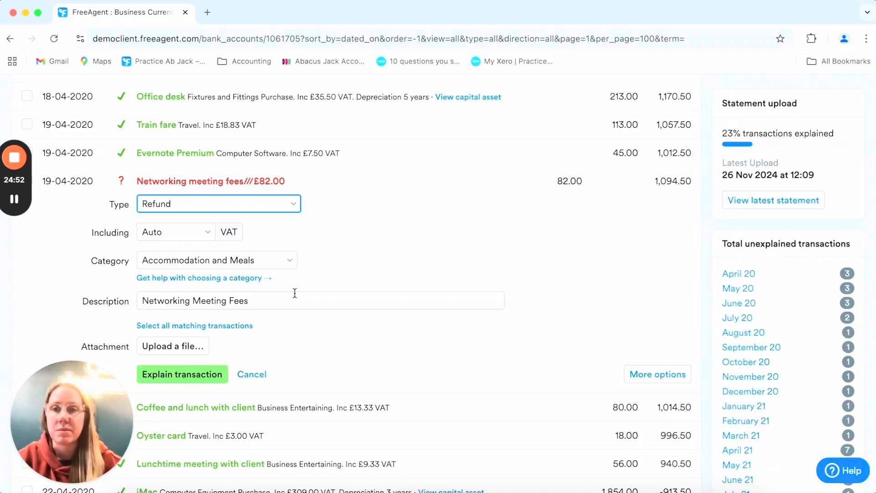
{"action": "left_click", "coordinate": [278, 260]}
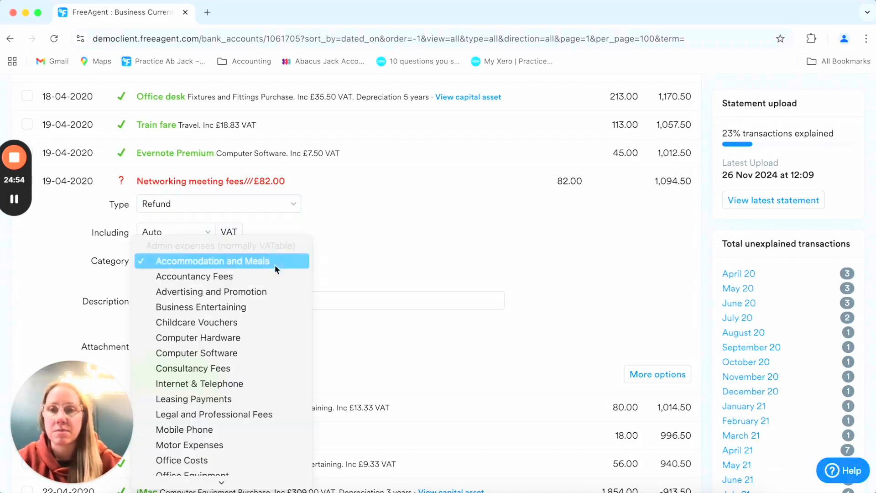
{"action": "left_click", "coordinate": [274, 289]}
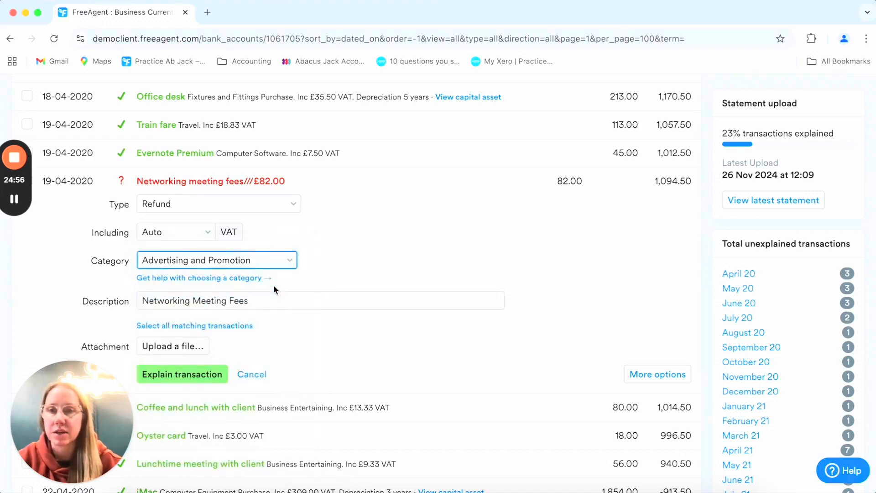
Change the transaction type to Money Received from User and check the choices for who it was received from.
{"action": "left_click", "coordinate": [278, 202]}
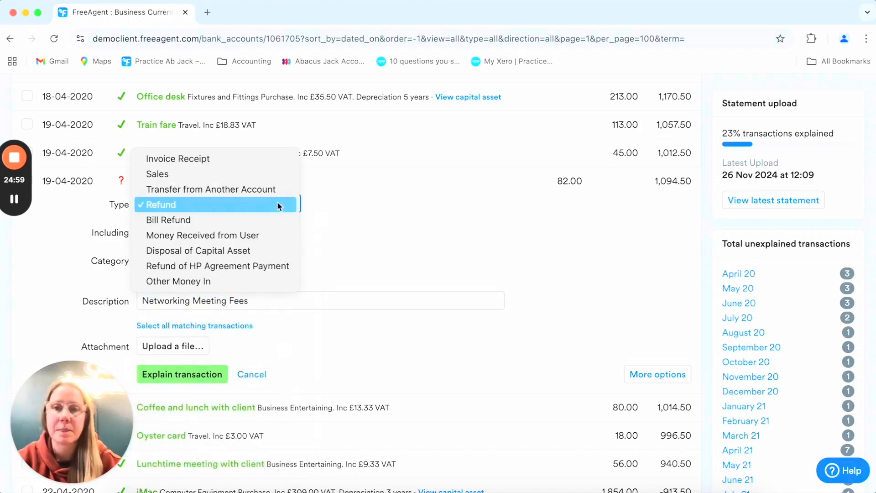
{"action": "left_click", "coordinate": [273, 235]}
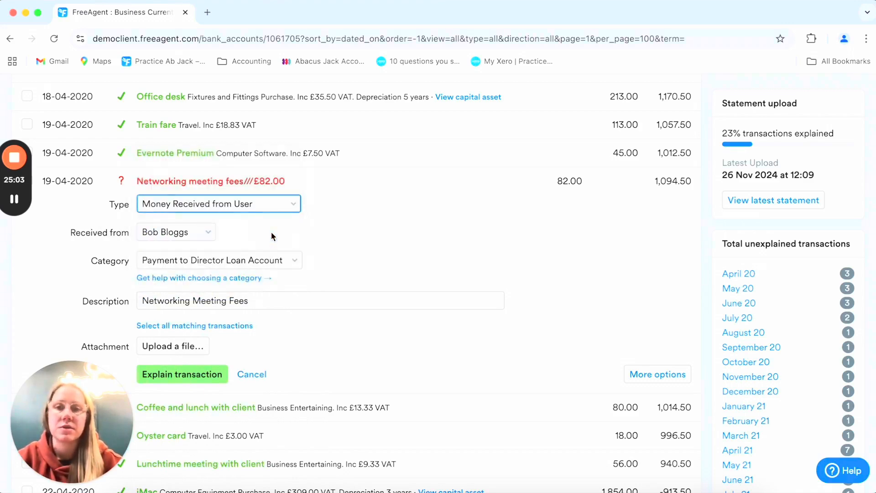
{"action": "left_click", "coordinate": [195, 231]}
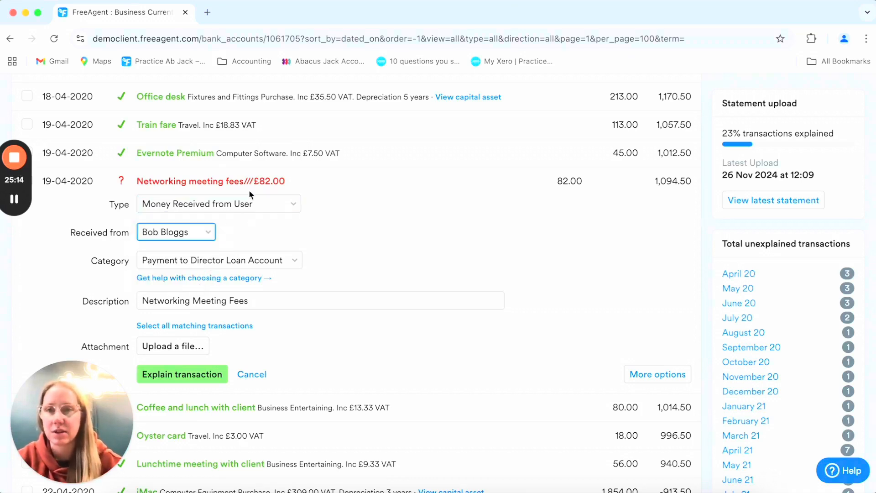
Change the transaction type to Other Money In and choose the Receipt from Initial Debtor category.
{"action": "left_click", "coordinate": [247, 203]}
{"action": "left_click", "coordinate": [269, 251]}
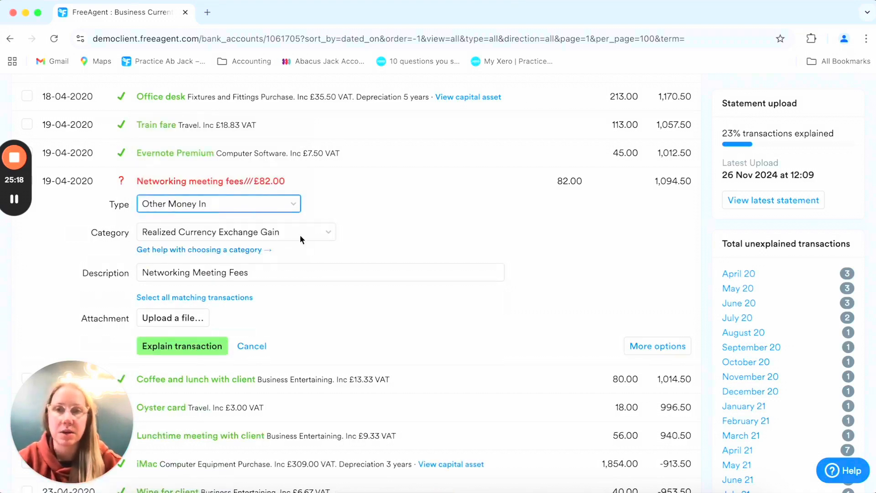
{"action": "left_click", "coordinate": [300, 235]}
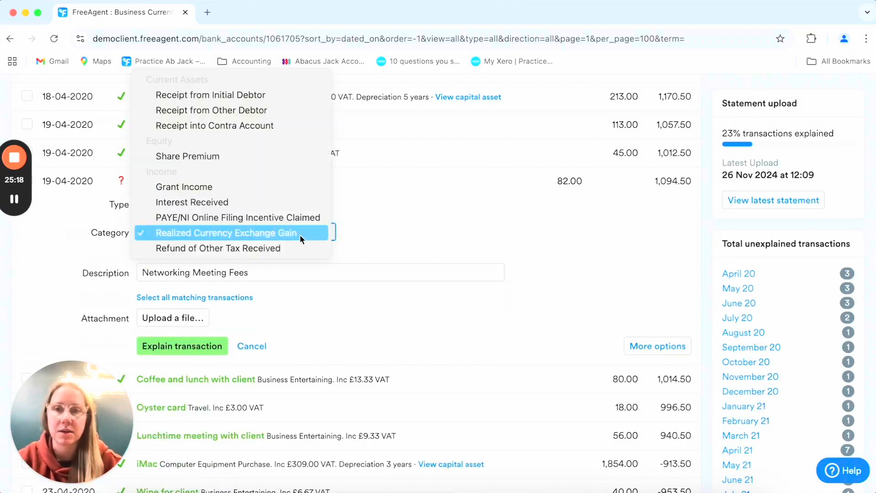
{"action": "left_click", "coordinate": [248, 94]}
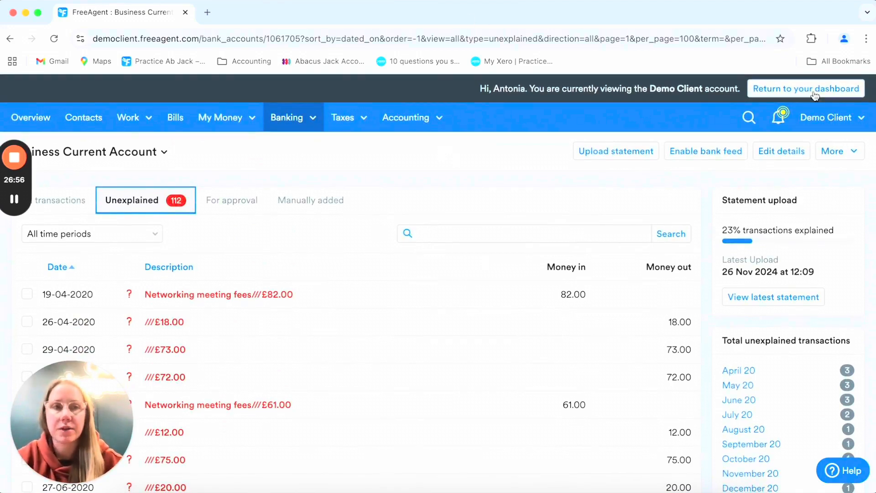
Go to the account settings and open the Accounting Categories to view the income categories.
{"action": "left_click", "coordinate": [826, 117]}
{"action": "left_click", "coordinate": [803, 173]}
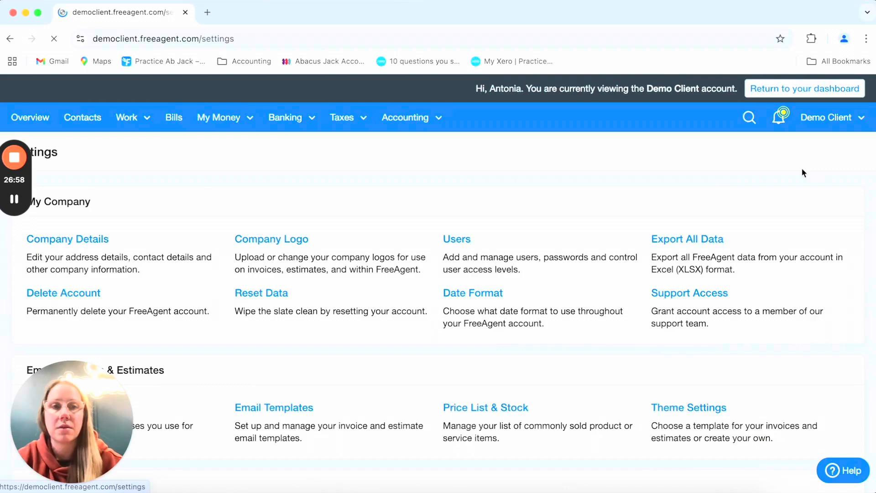
{"action": "scroll", "coordinate": [563, 303], "scroll_direction": "down", "scroll_amount": 2}
{"action": "scroll", "coordinate": [562, 303], "scroll_direction": "up", "scroll_amount": 1}
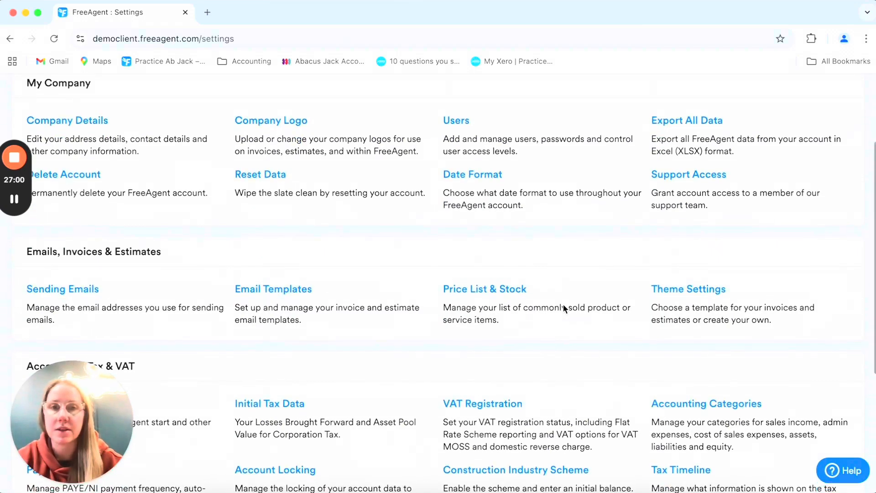
{"action": "scroll", "coordinate": [562, 303], "scroll_direction": "down", "scroll_amount": 5}
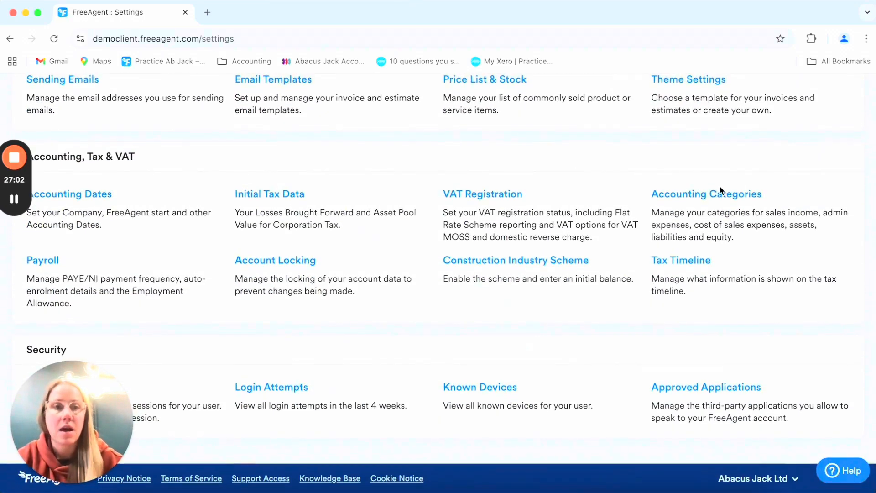
{"action": "left_click", "coordinate": [712, 201]}
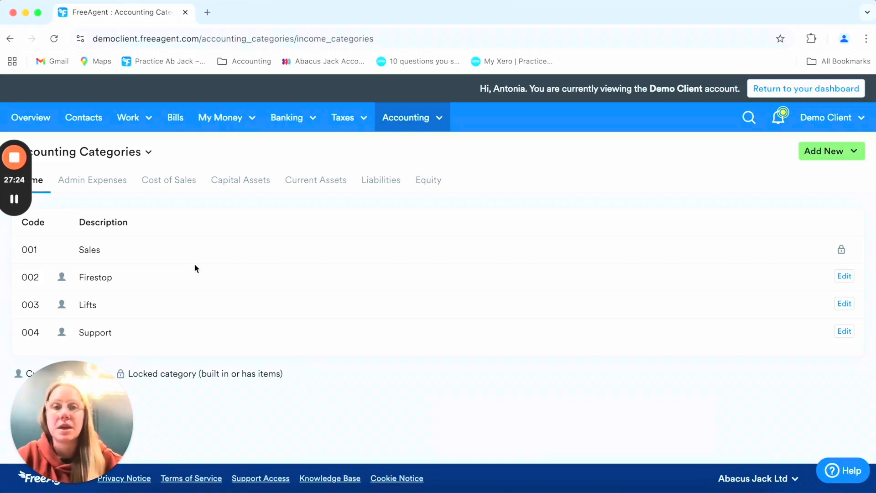
Open the form for adding a new Income category and close it without creating one.
{"action": "left_click", "coordinate": [853, 151]}
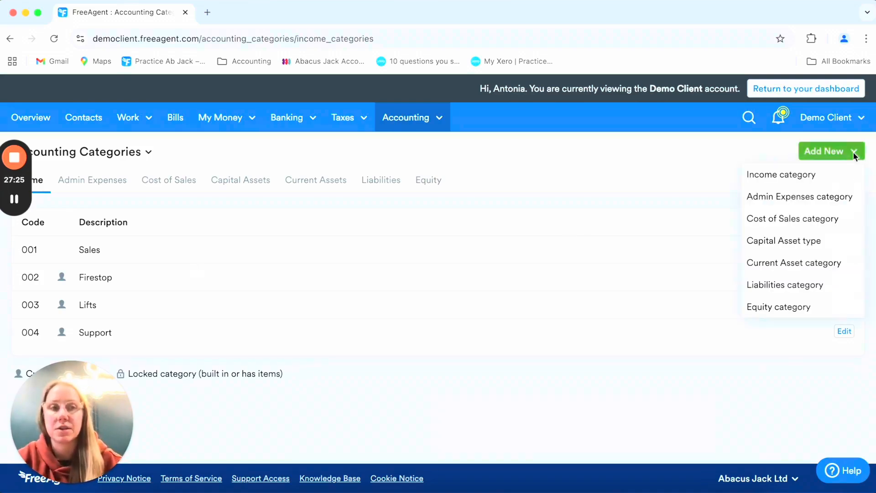
{"action": "left_click", "coordinate": [820, 179]}
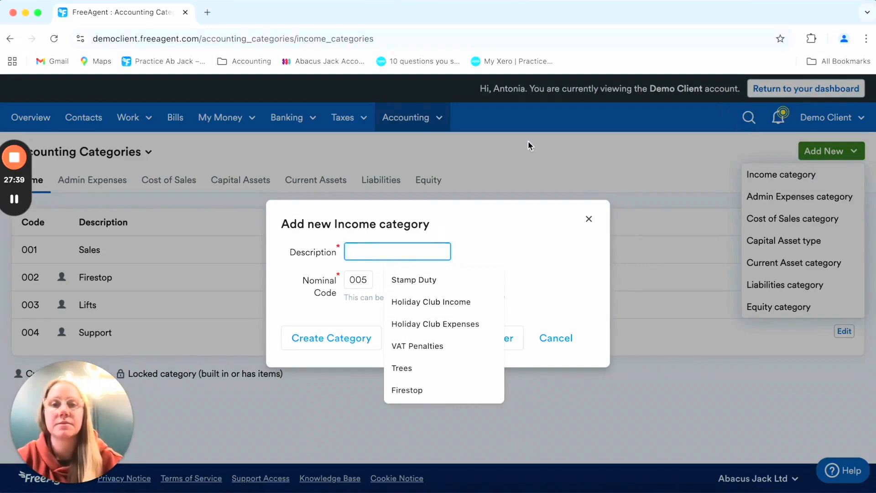
{"action": "left_click", "coordinate": [594, 219]}
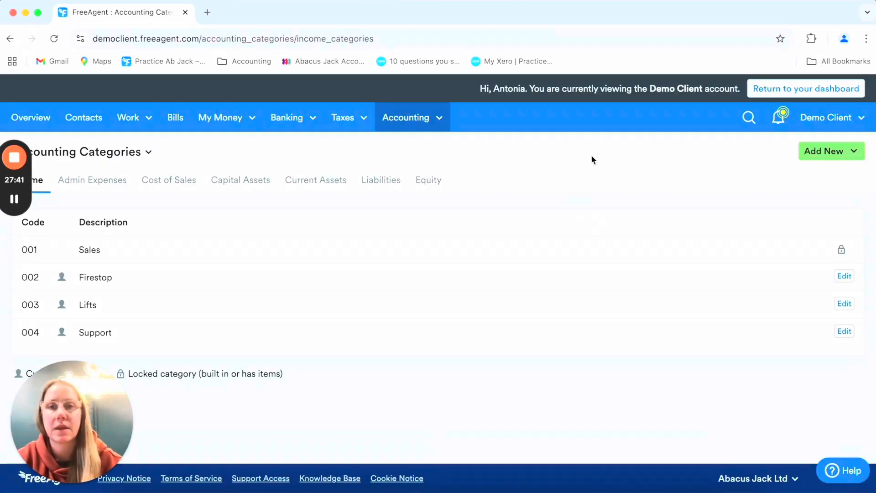
Open the Profit & Loss report in its monthly view and examine how turnover is split by income category.
{"action": "left_click", "coordinate": [438, 113]}
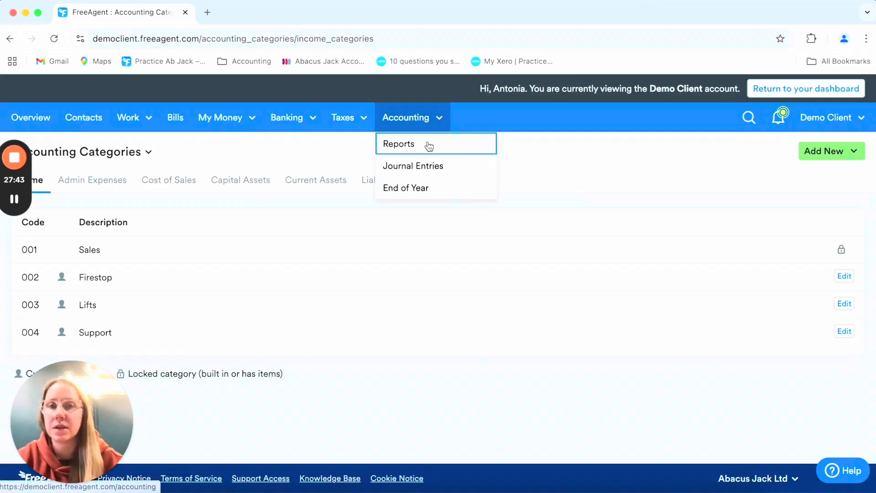
{"action": "left_click", "coordinate": [426, 144]}
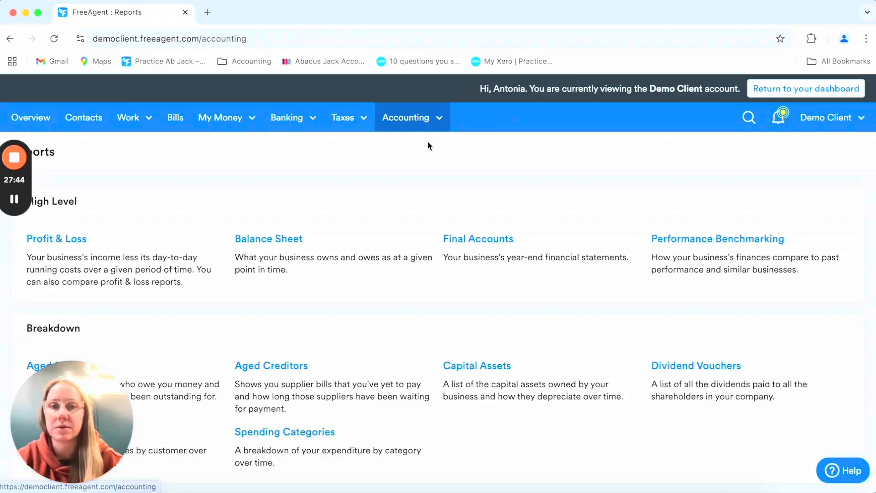
{"action": "left_click", "coordinate": [78, 241]}
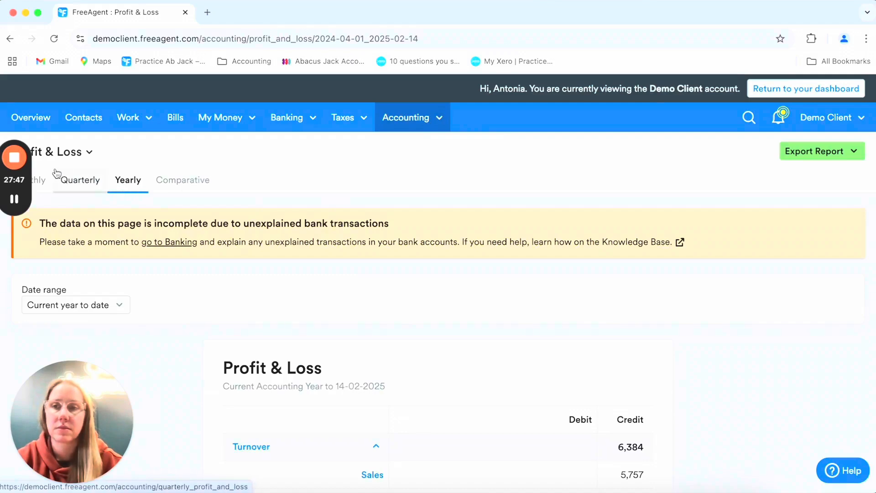
{"action": "left_click", "coordinate": [38, 182]}
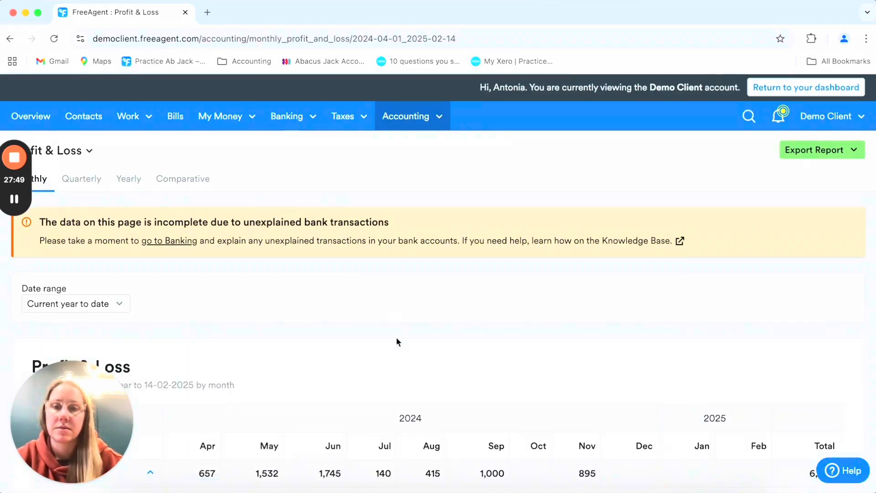
{"action": "scroll", "coordinate": [396, 337], "scroll_direction": "down", "scroll_amount": 4}
{"action": "scroll", "coordinate": [396, 337], "scroll_direction": "down", "scroll_amount": 2}
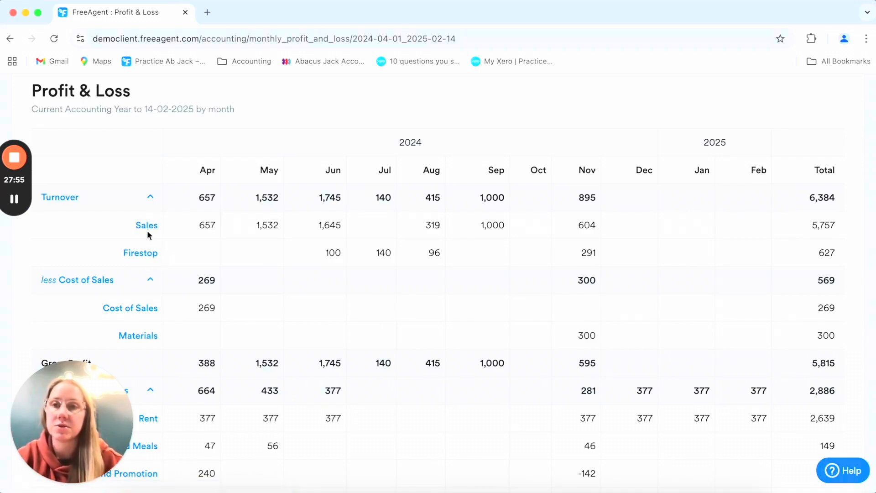
{"action": "left_click", "coordinate": [150, 193]}
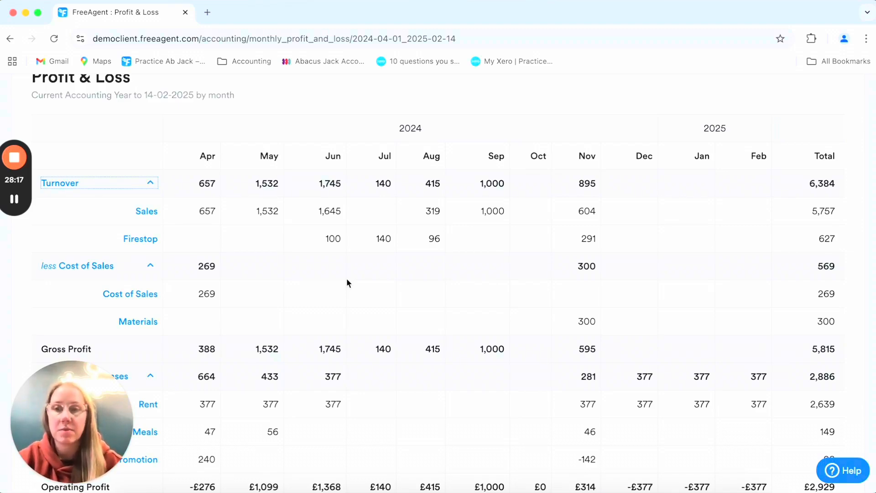
{"action": "scroll", "coordinate": [346, 283], "scroll_direction": "up", "scroll_amount": 6}
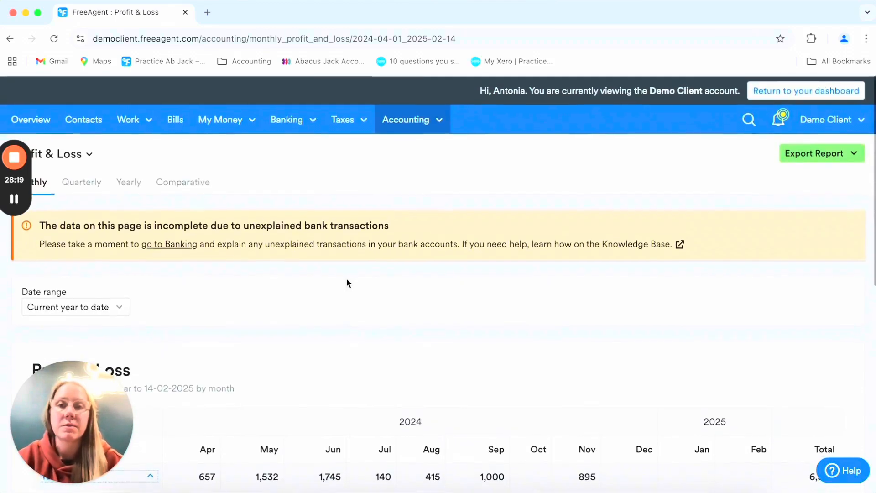
Return to the reports, open Aged Debtors and review the outstanding invoices listed for each customer.
{"action": "left_click", "coordinate": [412, 118]}
{"action": "left_click", "coordinate": [418, 144]}
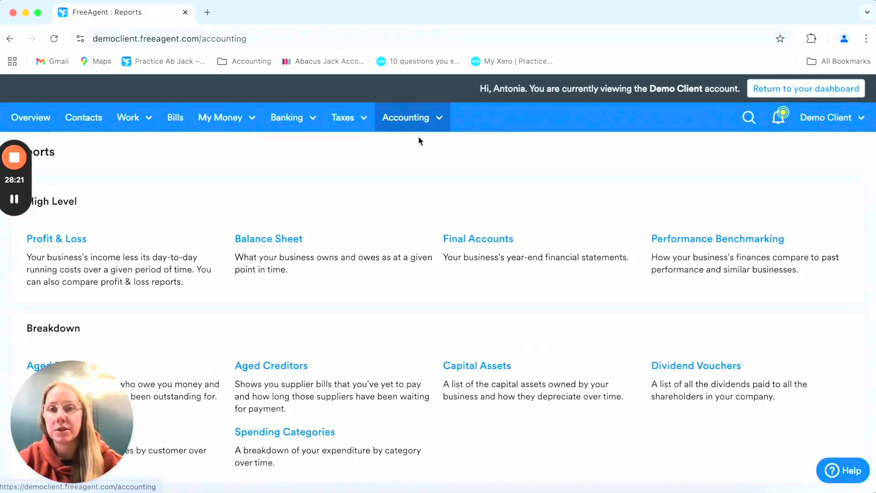
{"action": "scroll", "coordinate": [343, 356], "scroll_direction": "down", "scroll_amount": 1}
{"action": "scroll", "coordinate": [343, 361], "scroll_direction": "down", "scroll_amount": 1}
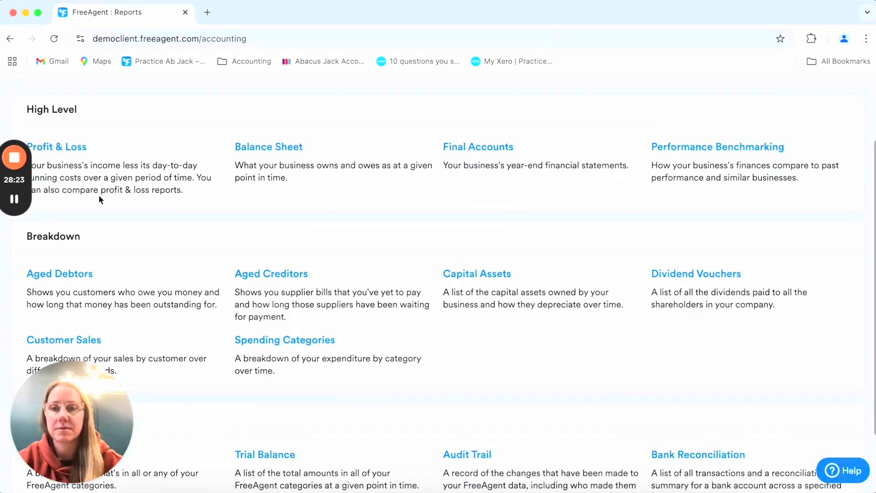
{"action": "left_click", "coordinate": [62, 273]}
{"action": "scroll", "coordinate": [280, 349], "scroll_direction": "down", "scroll_amount": 3}
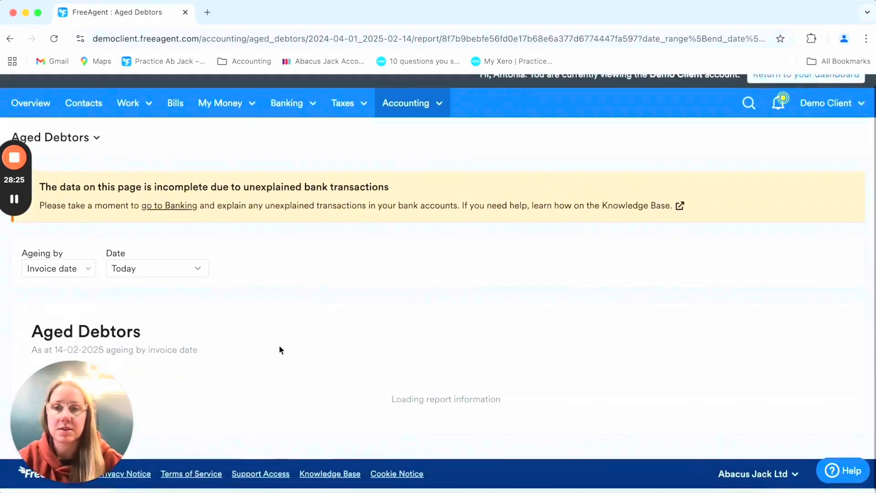
{"action": "scroll", "coordinate": [275, 279], "scroll_direction": "down", "scroll_amount": 9}
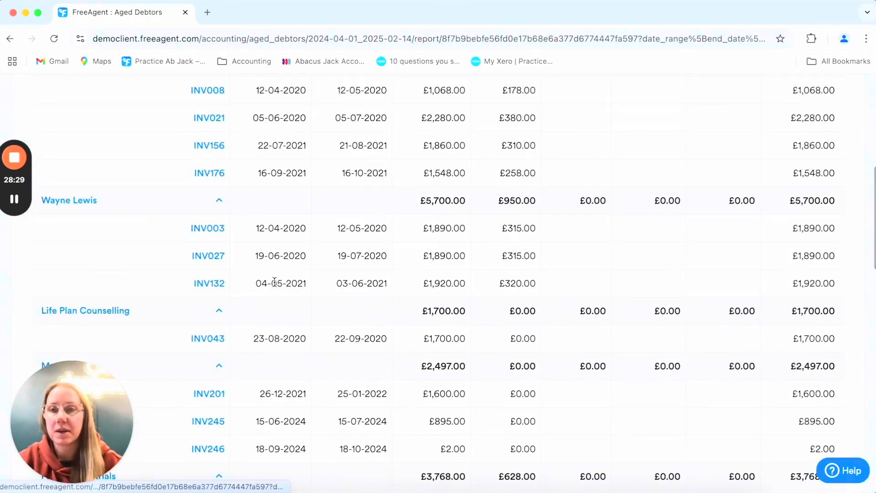
{"action": "scroll", "coordinate": [274, 267], "scroll_direction": "up", "scroll_amount": 13}
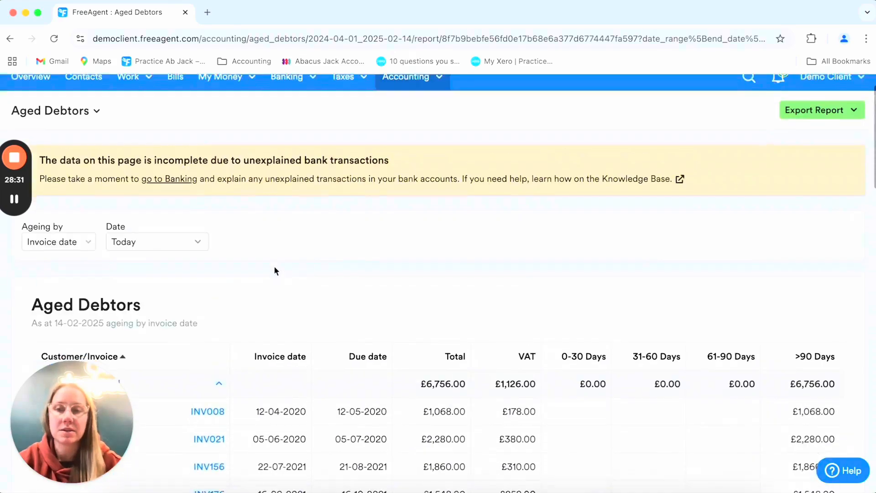
Examine the full Aged Debtors report, from the first customer's overdue invoices down to the grand total row.
{"action": "scroll", "coordinate": [274, 266], "scroll_direction": "down", "scroll_amount": 15}
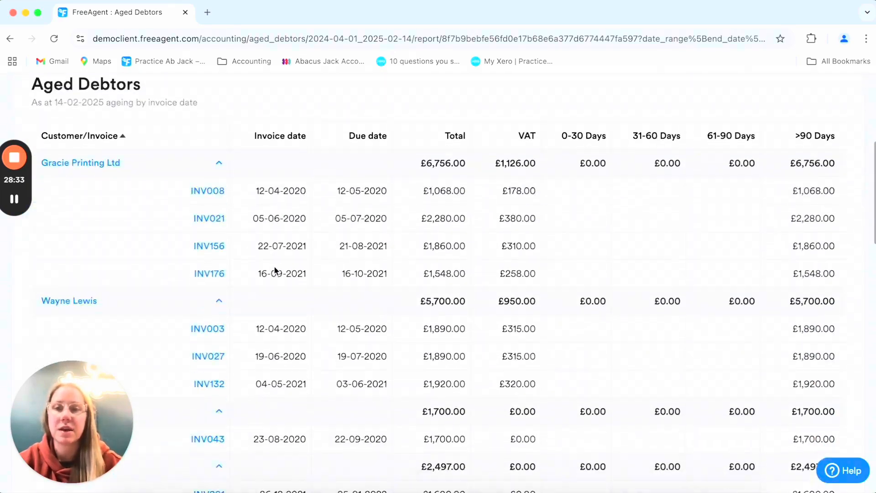
{"action": "scroll", "coordinate": [274, 240], "scroll_direction": "down", "scroll_amount": 6}
{"action": "scroll", "coordinate": [274, 240], "scroll_direction": "up", "scroll_amount": 20}
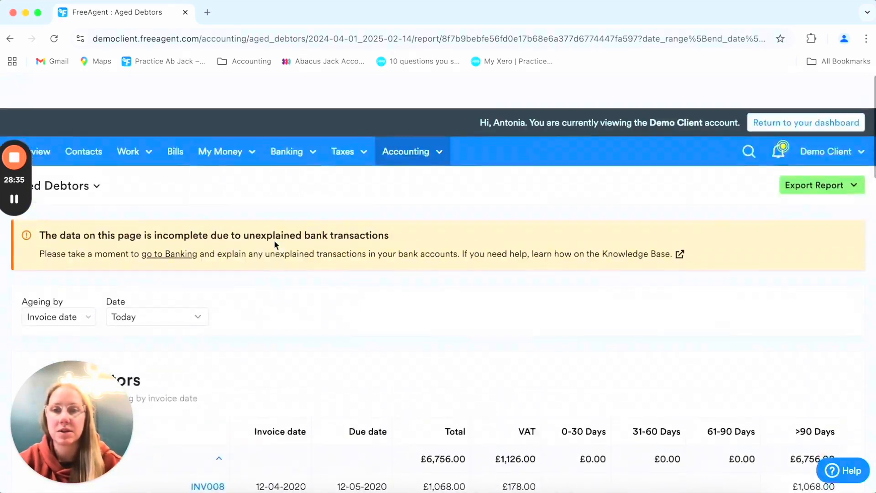
{"action": "scroll", "coordinate": [274, 240], "scroll_direction": "down", "scroll_amount": 8}
{"action": "scroll", "coordinate": [274, 240], "scroll_direction": "down", "scroll_amount": 12}
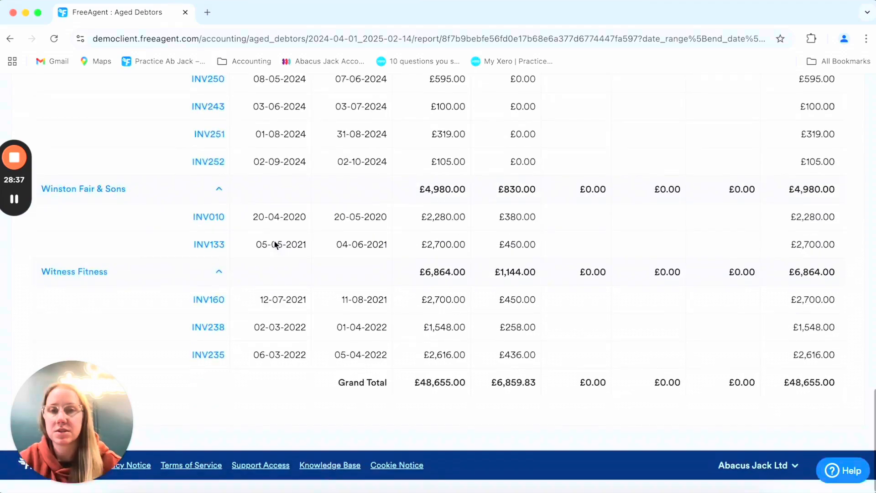
{"action": "scroll", "coordinate": [274, 240], "scroll_direction": "up", "scroll_amount": 13}
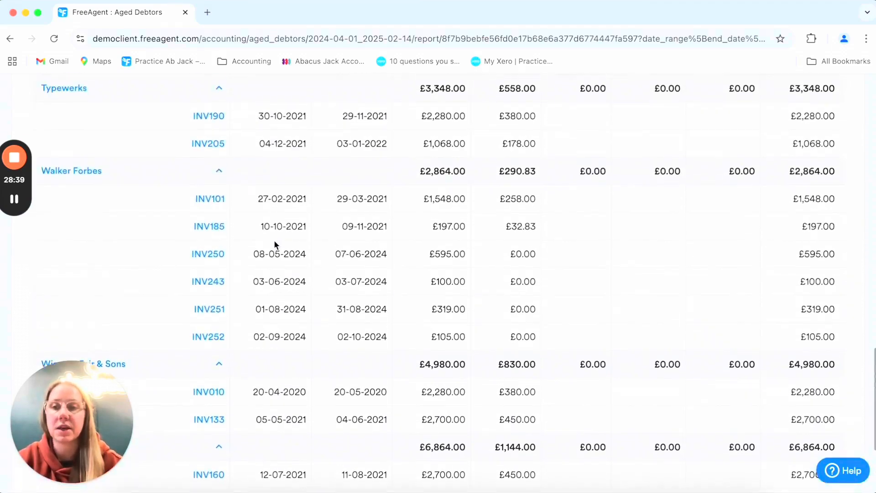
{"action": "scroll", "coordinate": [522, 158], "scroll_direction": "up", "scroll_amount": 7}
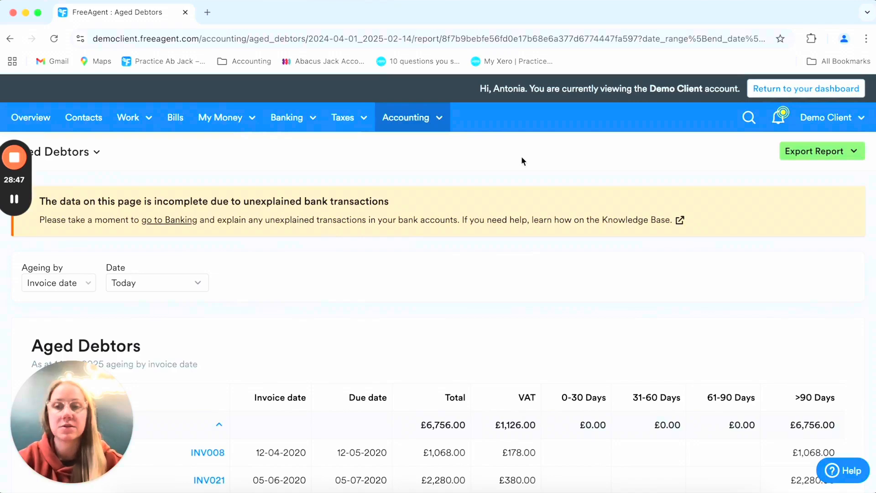
Return to the reports list and open the monthly Profit & Loss report to view its turnover, costs and expenses.
{"action": "mouse_move", "coordinate": [413, 118]}
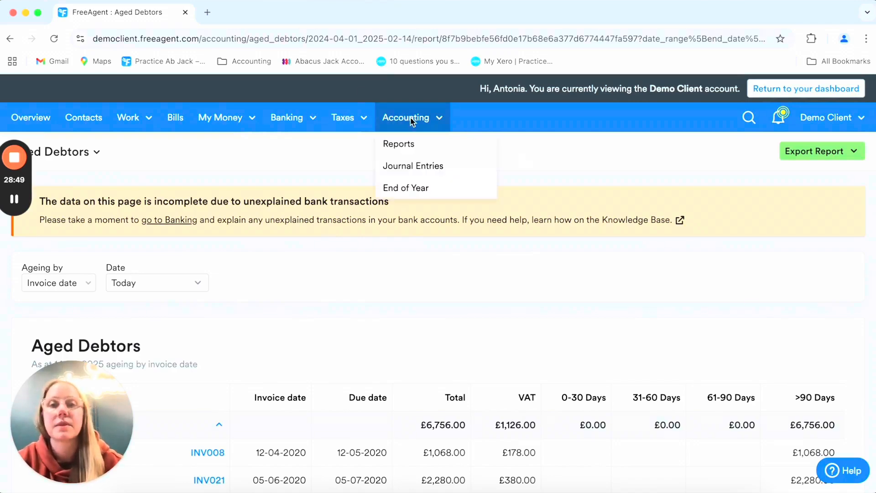
{"action": "left_click", "coordinate": [399, 145]}
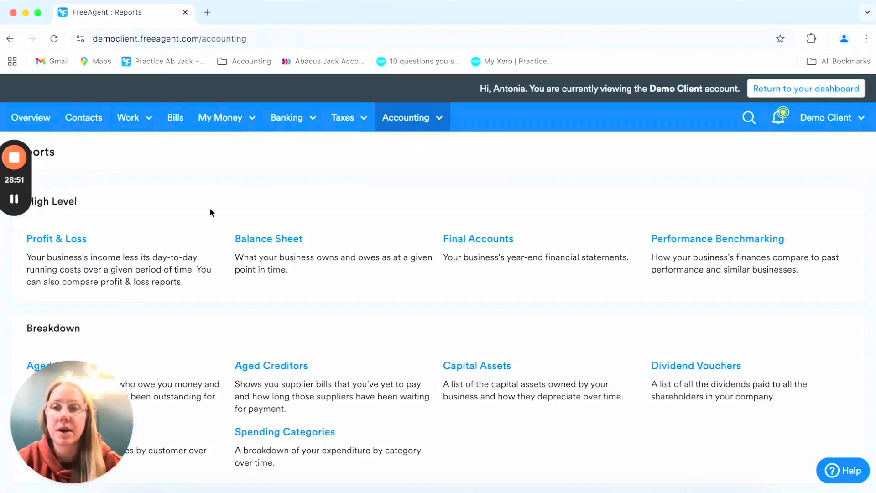
{"action": "scroll", "coordinate": [209, 207], "scroll_direction": "down", "scroll_amount": 1}
{"action": "left_click", "coordinate": [61, 214]}
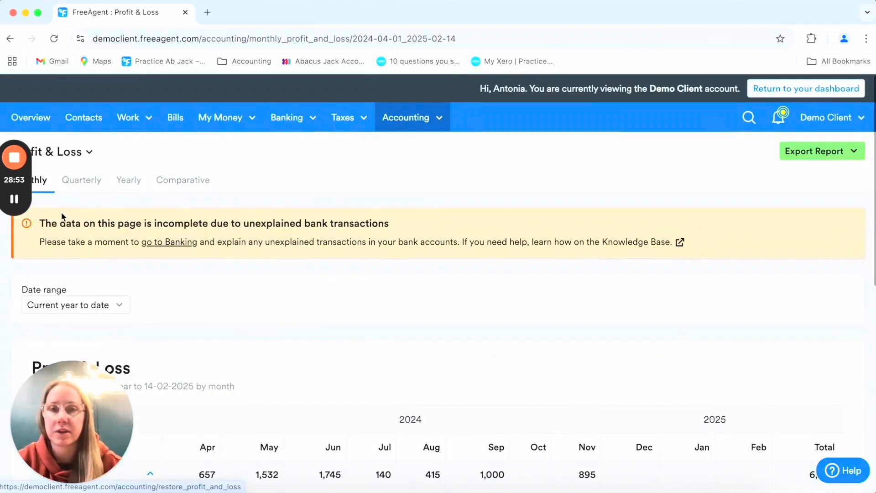
{"action": "scroll", "coordinate": [253, 403], "scroll_direction": "down", "scroll_amount": 5}
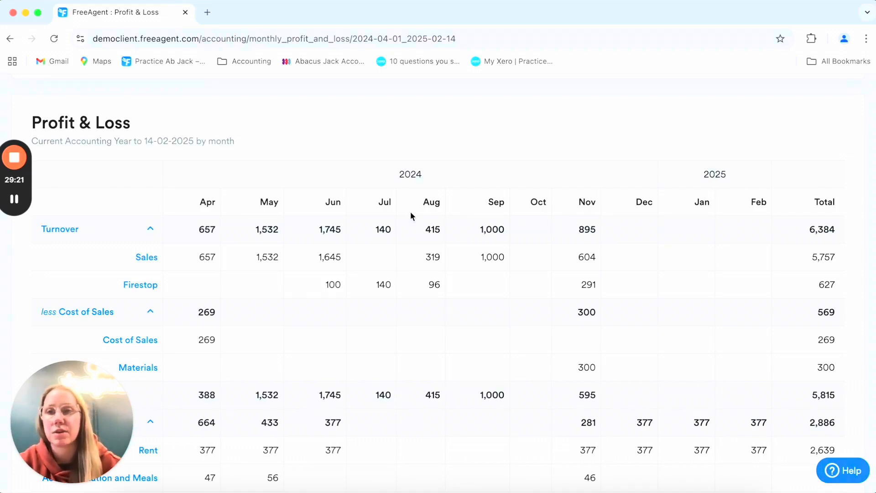
Look through the date range options of the Profit & Loss report without changing the selected period.
{"action": "scroll", "coordinate": [411, 214], "scroll_direction": "up", "scroll_amount": 3}
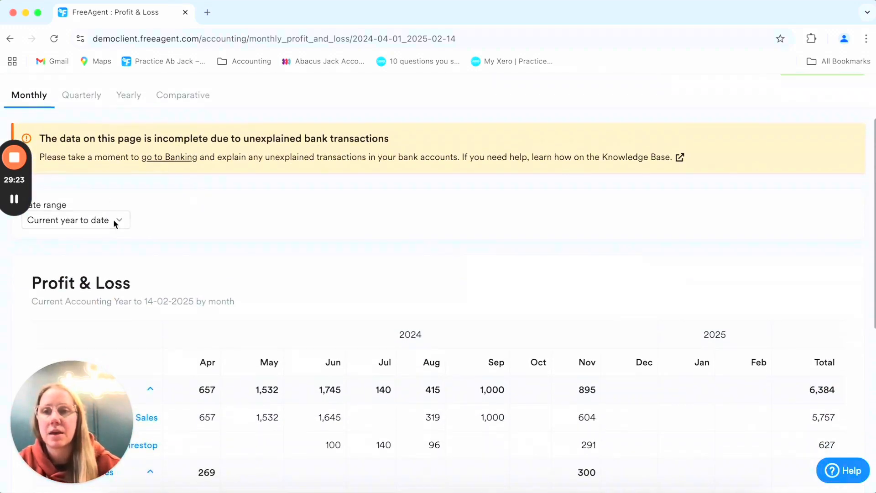
{"action": "left_click", "coordinate": [111, 220]}
{"action": "scroll", "coordinate": [212, 270], "scroll_direction": "down", "scroll_amount": 2}
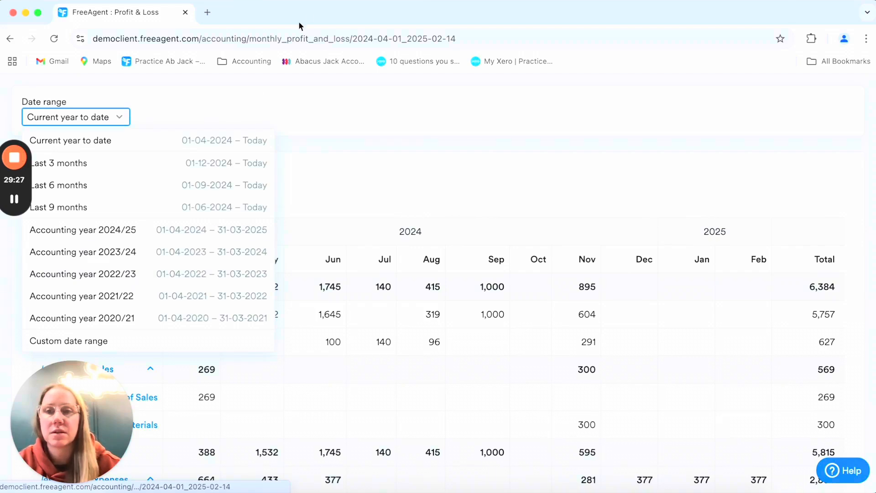
{"action": "left_click", "coordinate": [435, 165]}
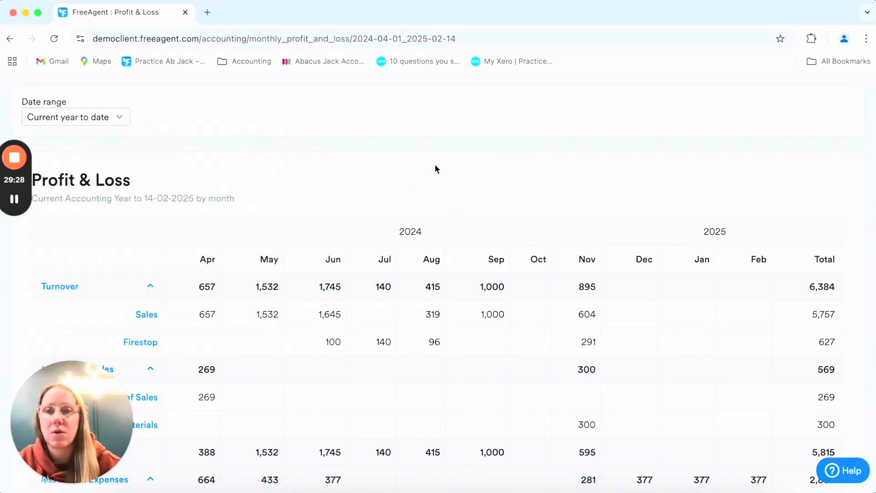
{"action": "left_click", "coordinate": [104, 117]}
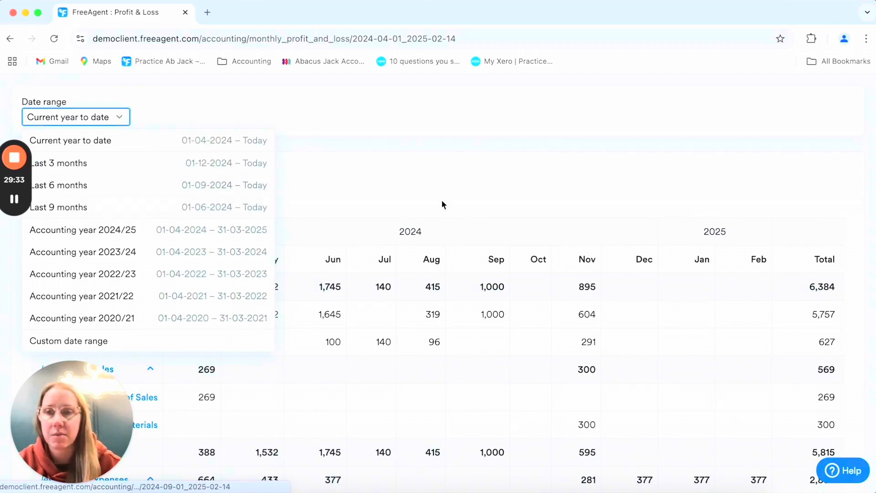
{"action": "left_click", "coordinate": [451, 181]}
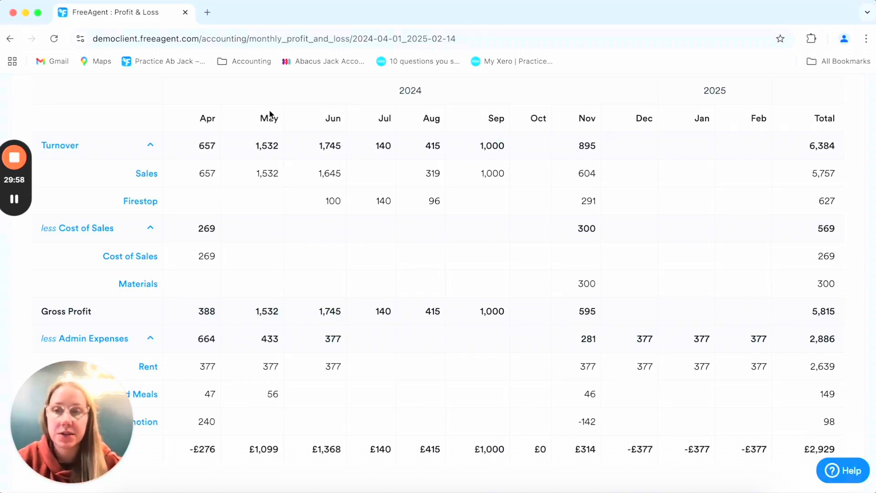
Open the transactions behind the Sales category under Turnover and review the invoices that make up its total.
{"action": "left_click", "coordinate": [147, 176]}
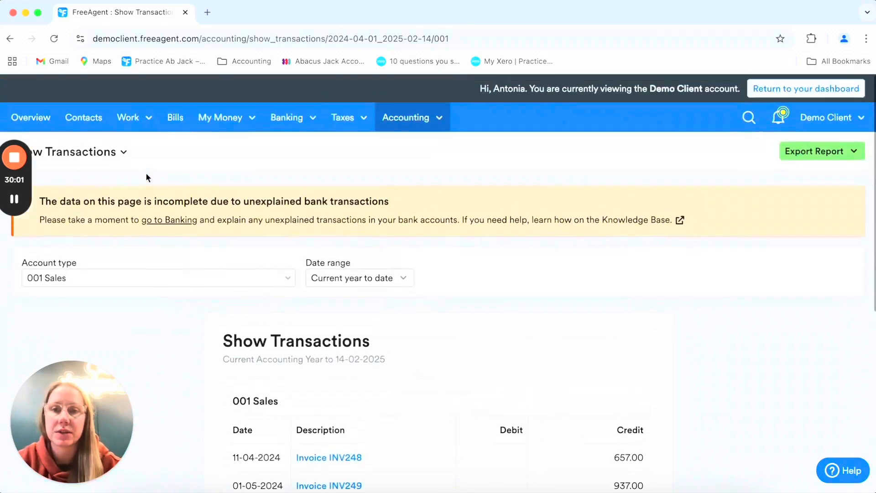
{"action": "scroll", "coordinate": [401, 397], "scroll_direction": "down", "scroll_amount": 2}
{"action": "scroll", "coordinate": [401, 397], "scroll_direction": "down", "scroll_amount": 5}
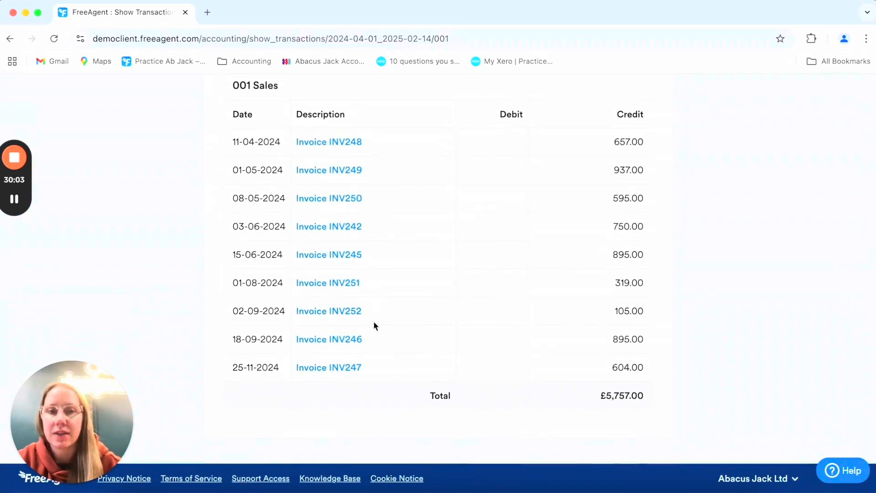
{"action": "scroll", "coordinate": [389, 345], "scroll_direction": "up", "scroll_amount": 1}
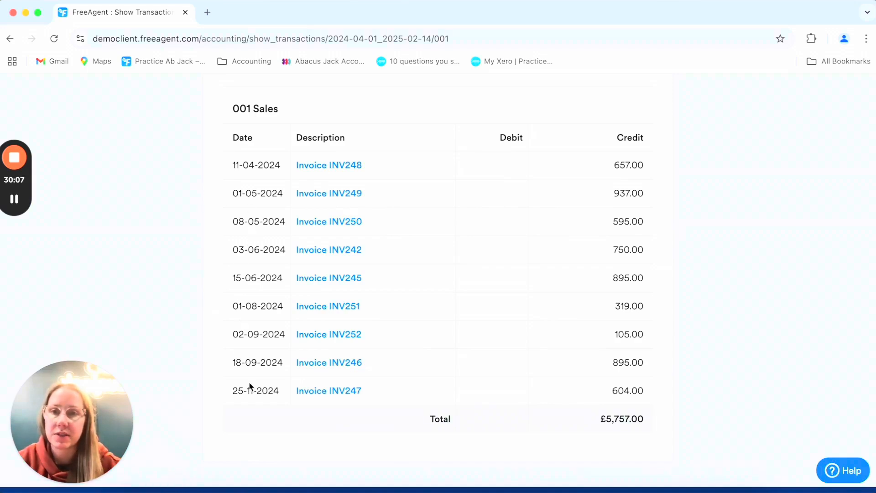
{"action": "scroll", "coordinate": [254, 410], "scroll_direction": "down", "scroll_amount": 1}
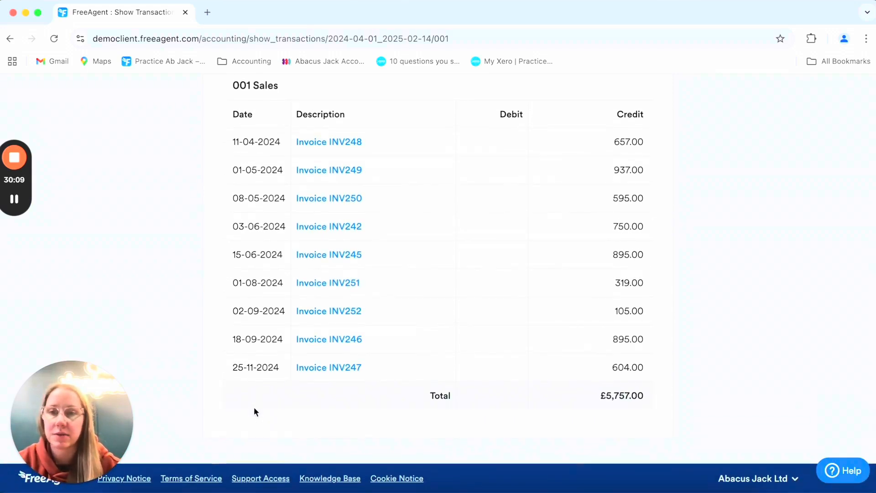